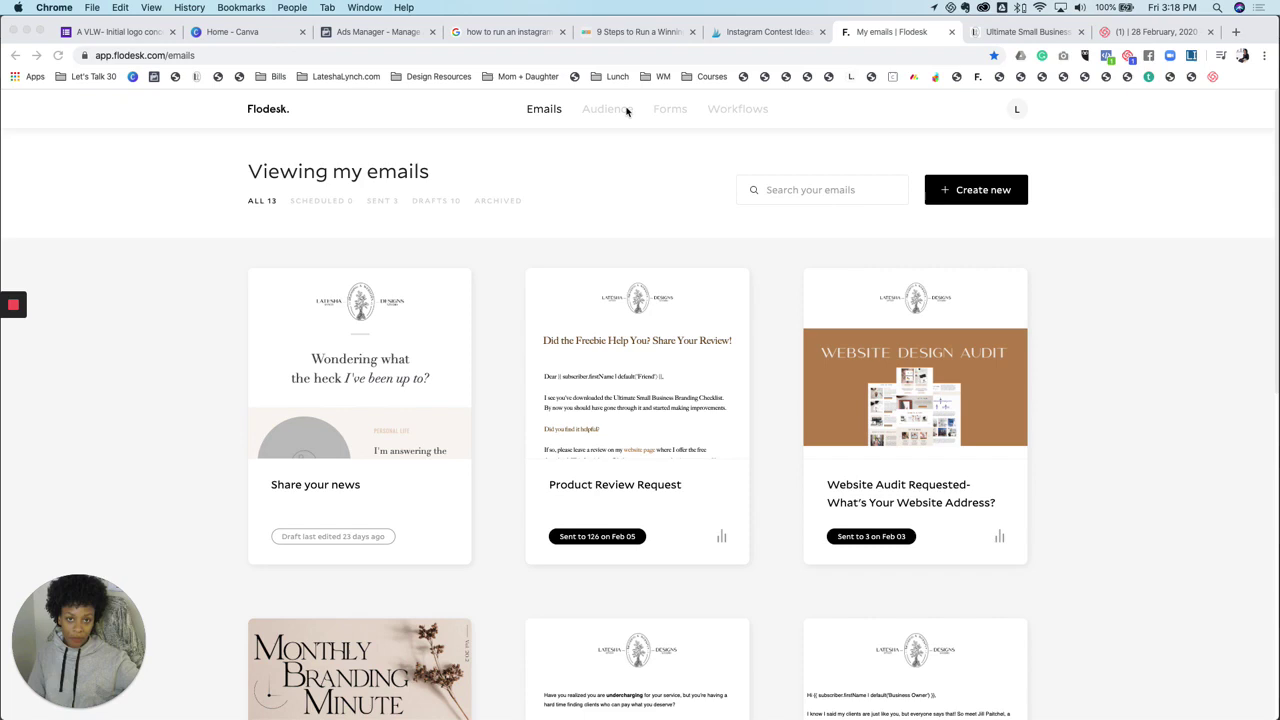
Open the Audience menu in the top navigation to reveal the subscriber and segment options
{"action": "left_click", "coordinate": [609, 119]}
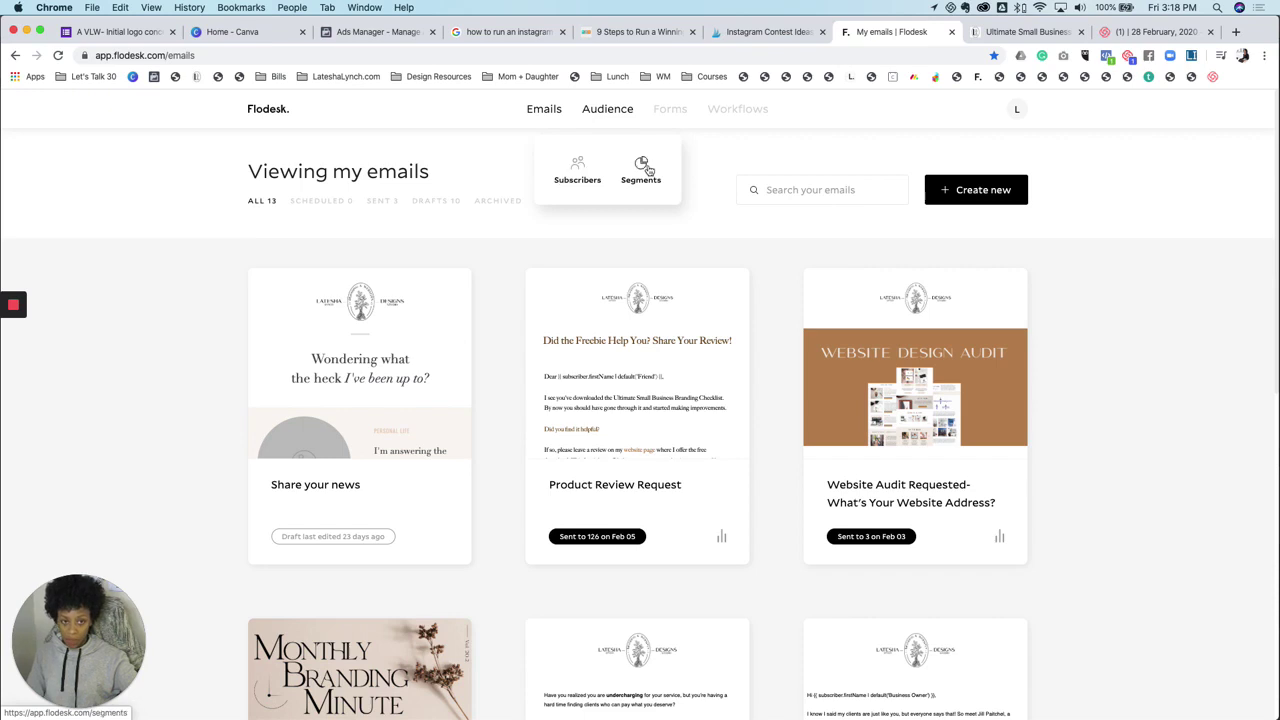
Add an empty segment named 'Flodesk Training' from the Segments list
{"action": "left_click", "coordinate": [643, 168]}
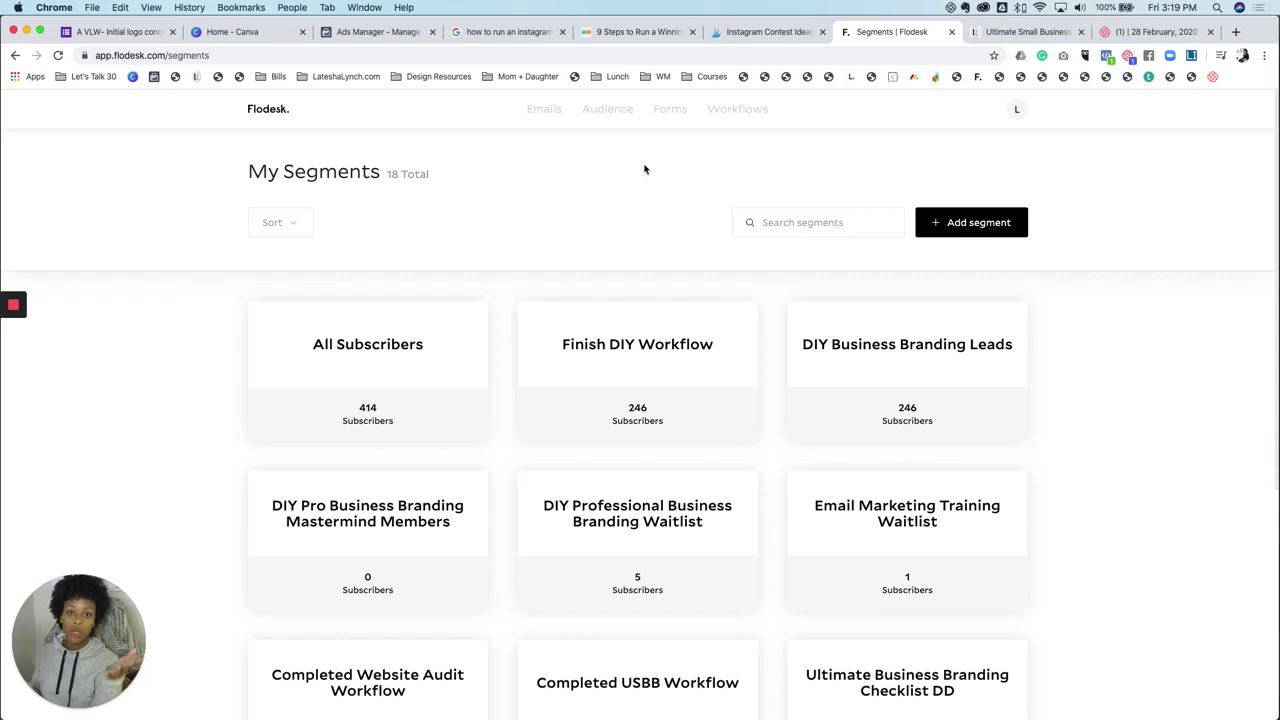
{"action": "left_click", "coordinate": [967, 222]}
{"action": "left_click", "coordinate": [660, 405]}
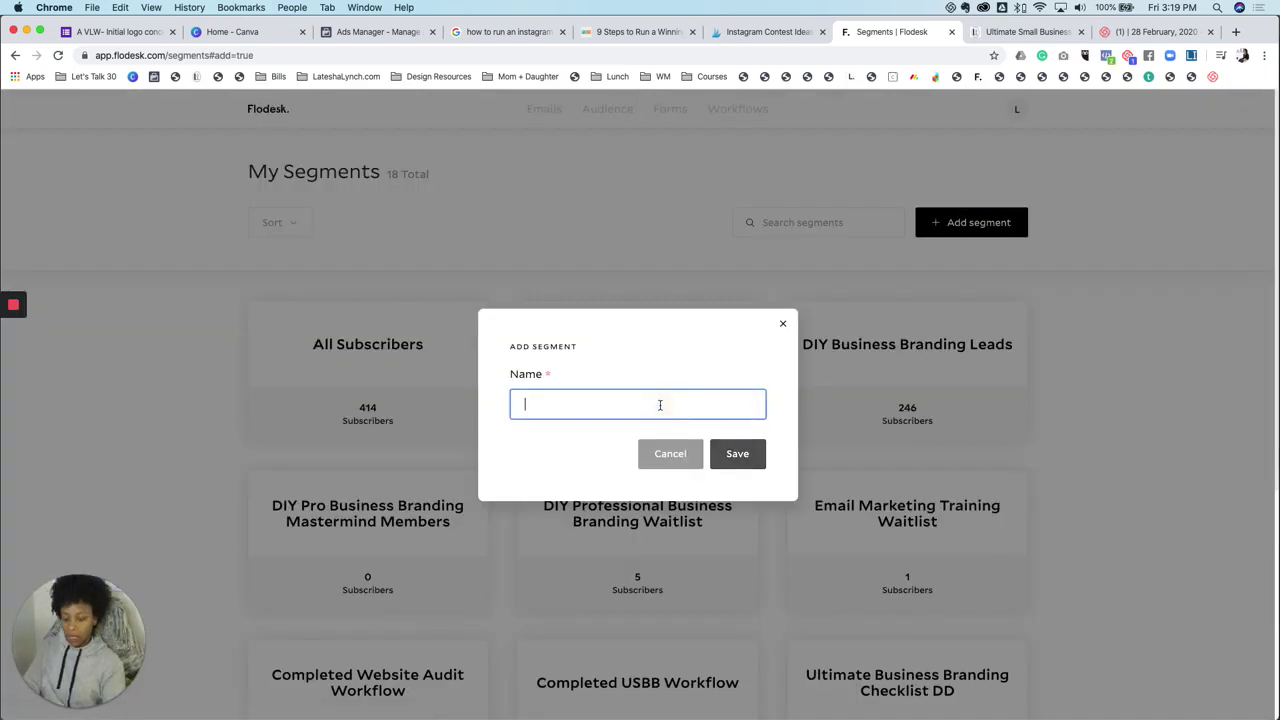
{"action": "type", "text": "Flodesk Training"}
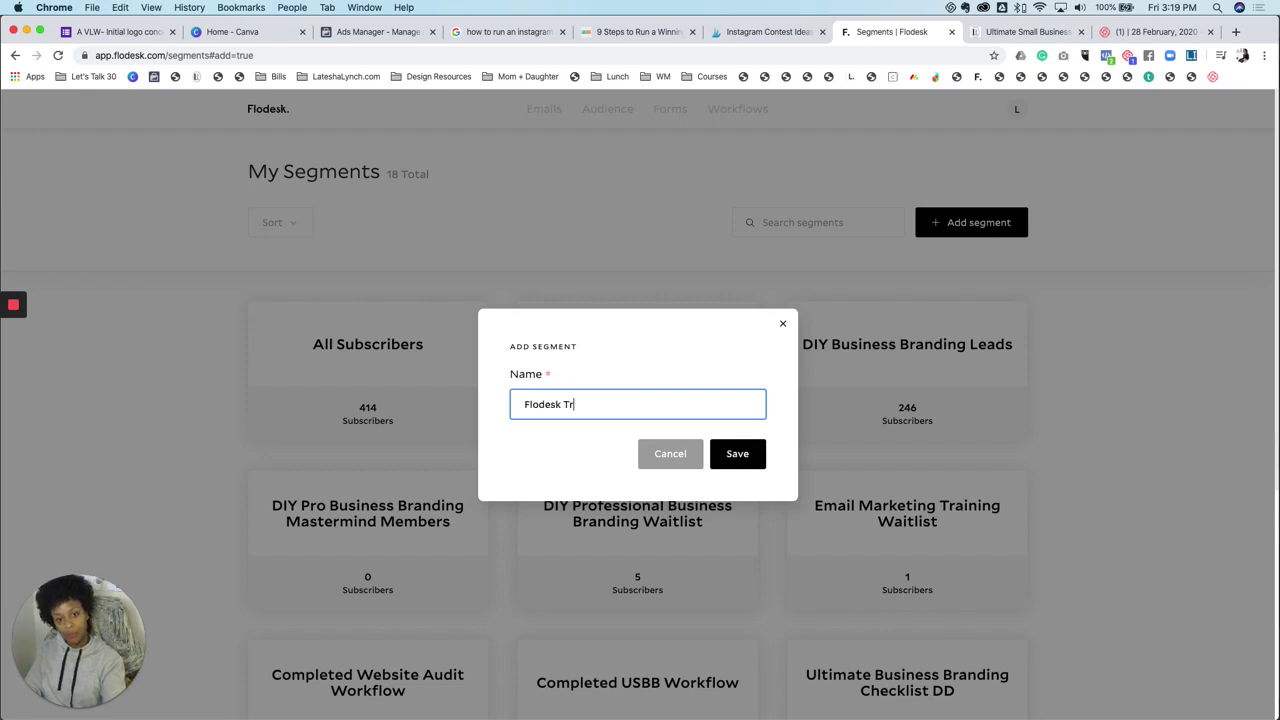
{"action": "left_click", "coordinate": [750, 460]}
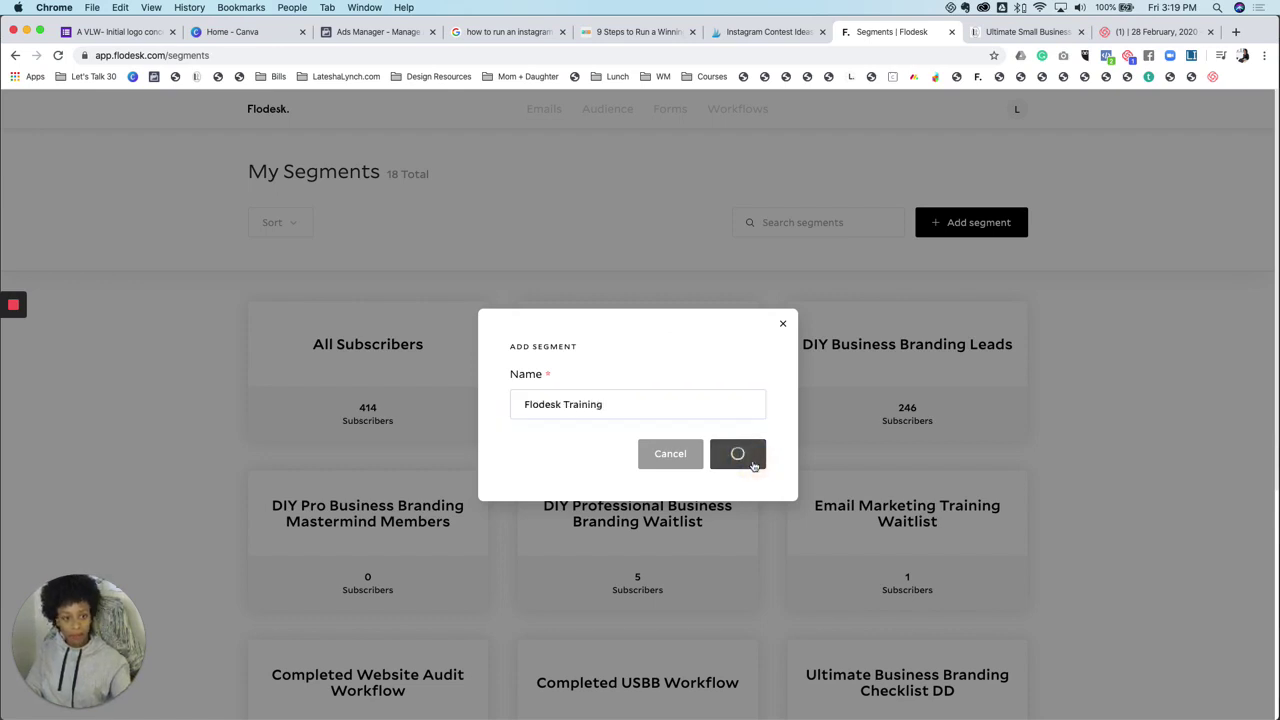
{"action": "mouse_move", "coordinate": [366, 360]}
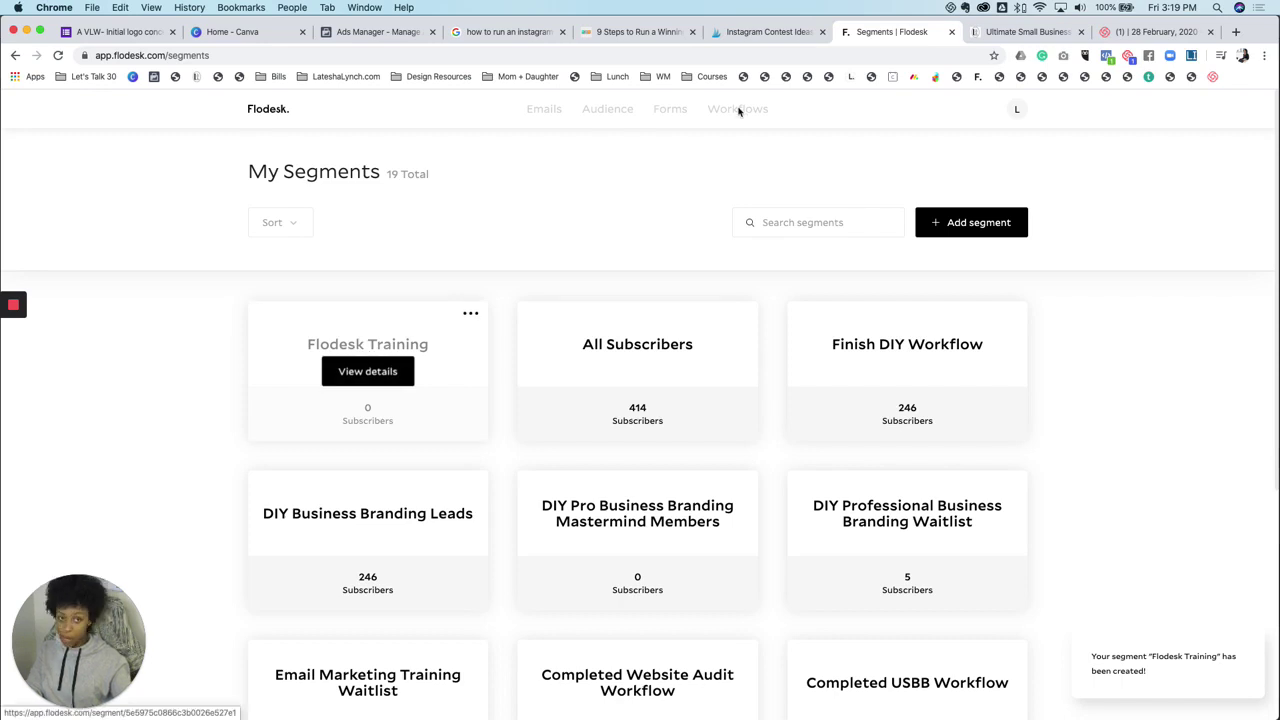
Start a new form in Forms and filter the template gallery to Popup templates
{"action": "left_click", "coordinate": [670, 109]}
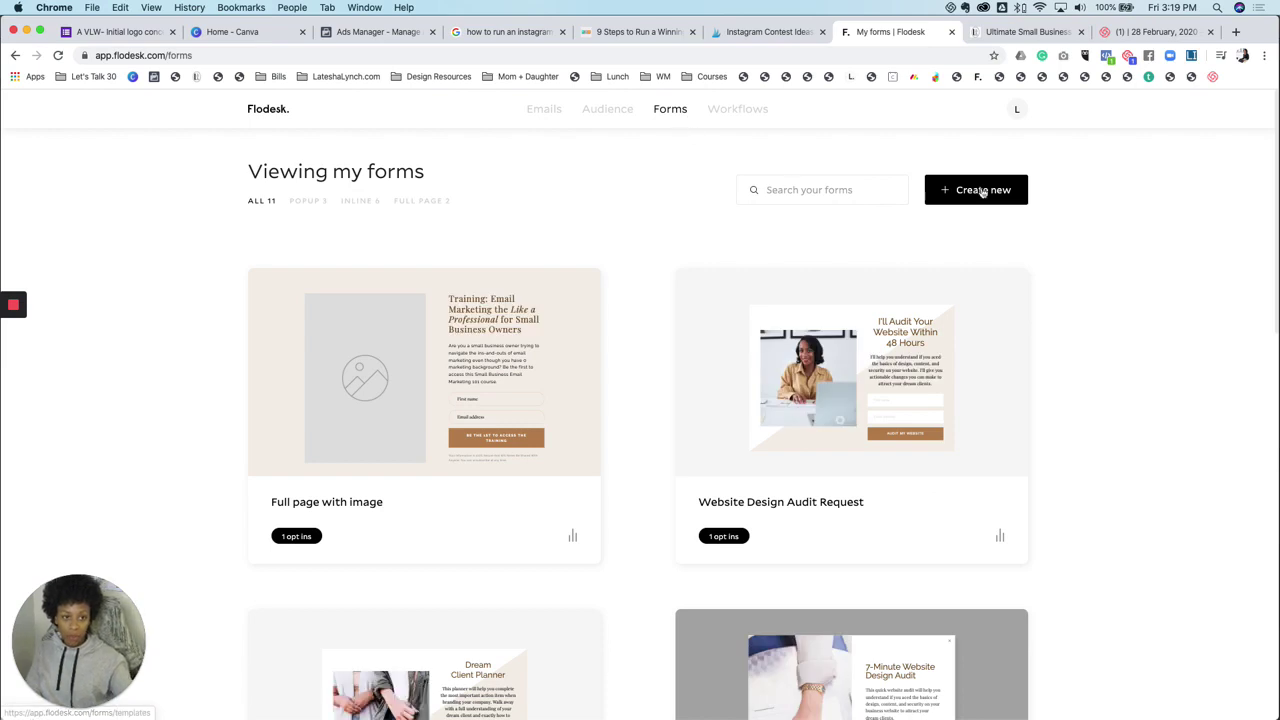
{"action": "left_click", "coordinate": [989, 194]}
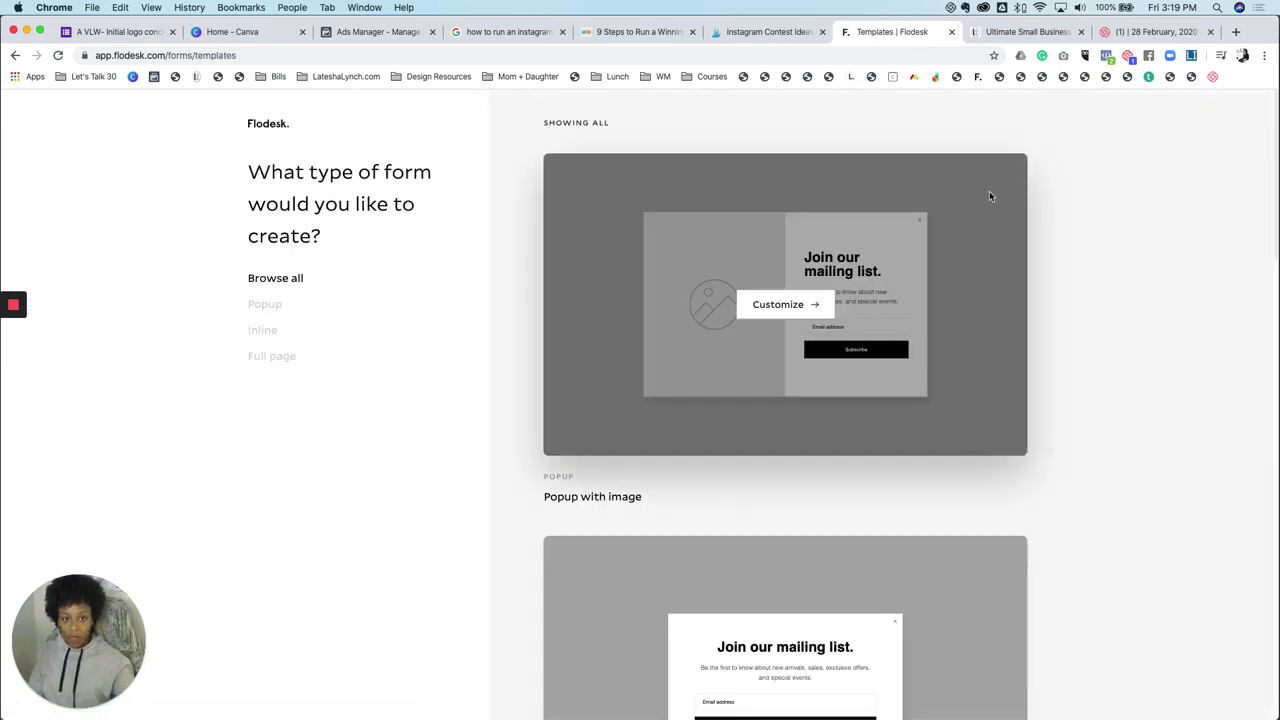
{"action": "left_click", "coordinate": [268, 304]}
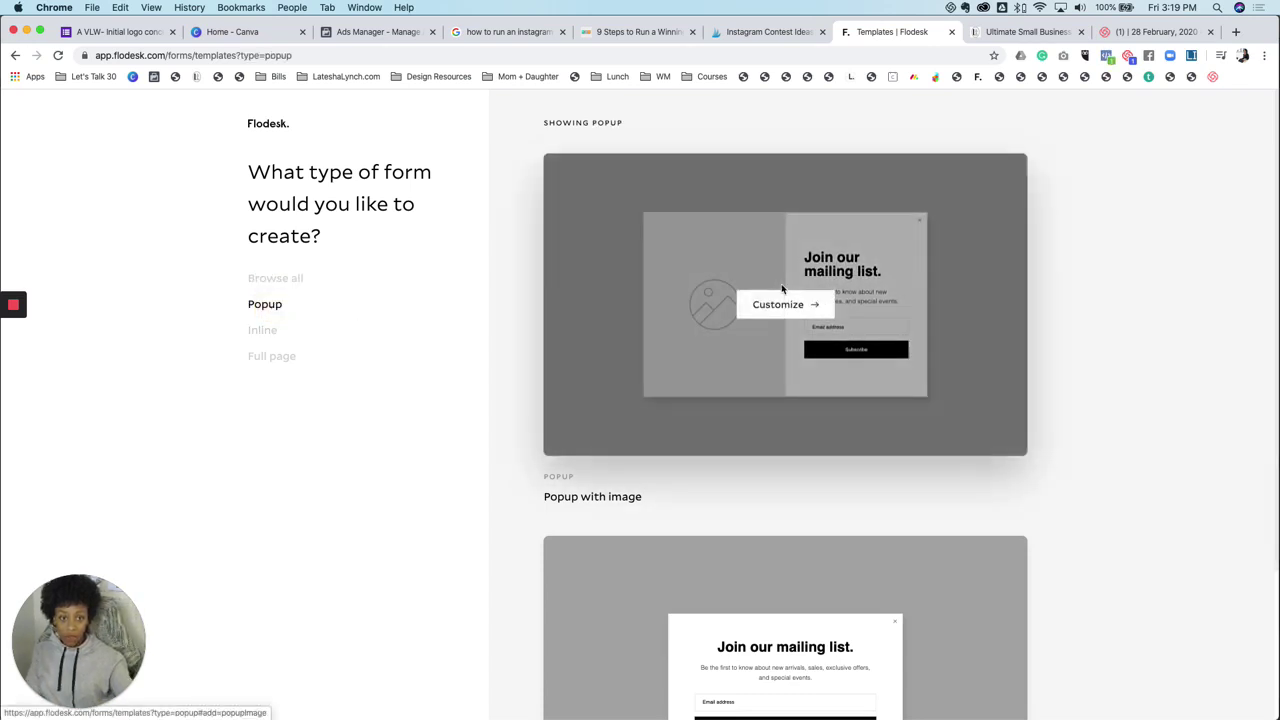
{"action": "scroll", "coordinate": [783, 290], "scroll_direction": "down", "scroll_amount": 3}
{"action": "scroll", "coordinate": [783, 290], "scroll_direction": "up", "scroll_amount": 3}
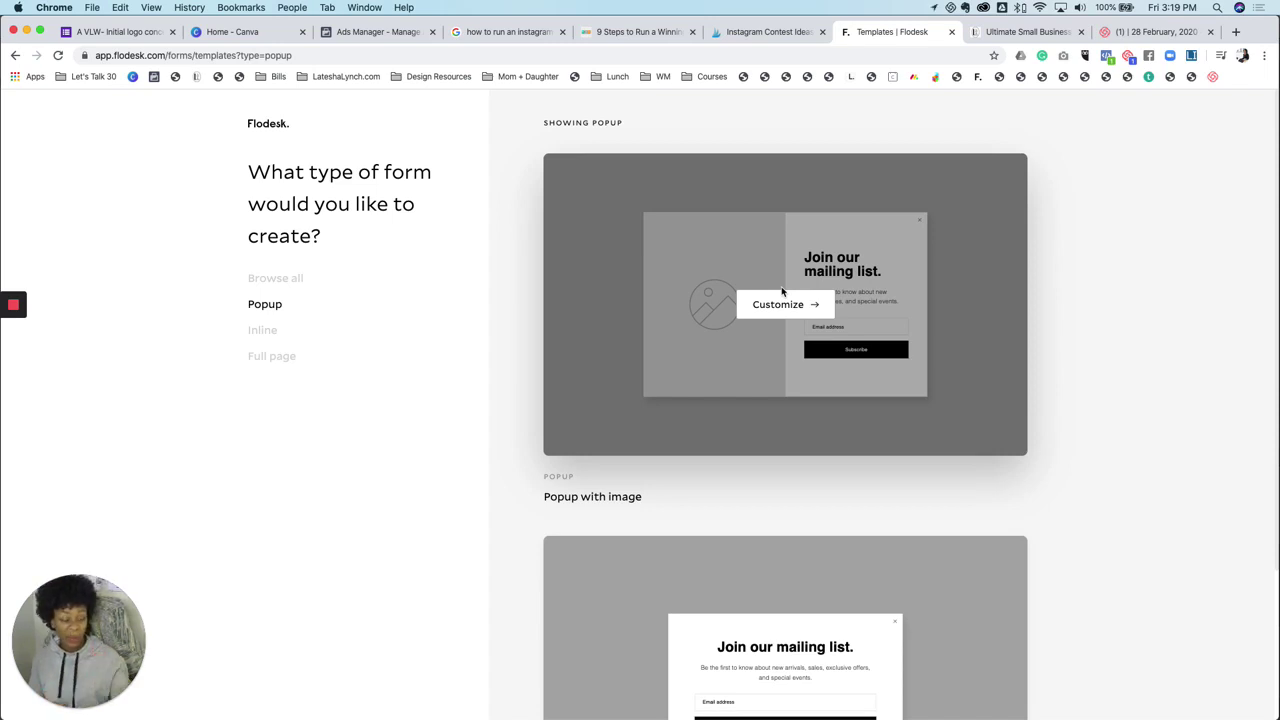
Browse the Inline templates, then switch the gallery filter to Full page templates
{"action": "left_click", "coordinate": [271, 333]}
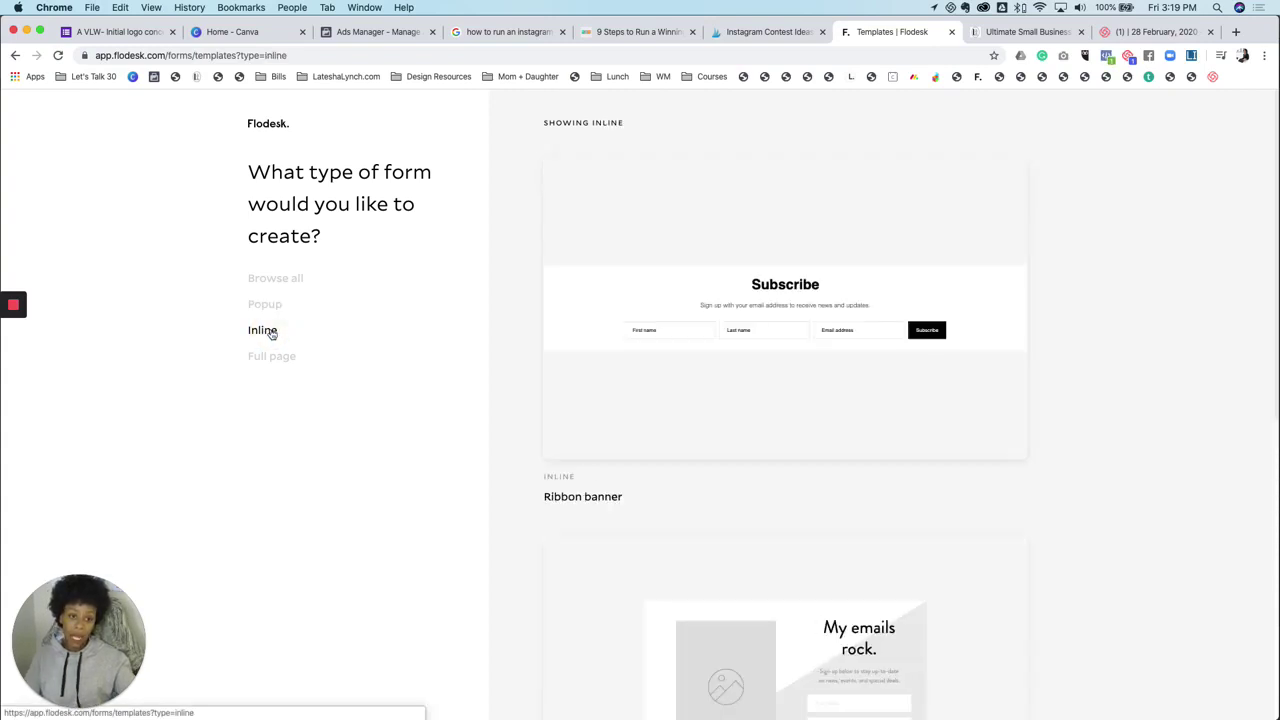
{"action": "mouse_move", "coordinate": [628, 358]}
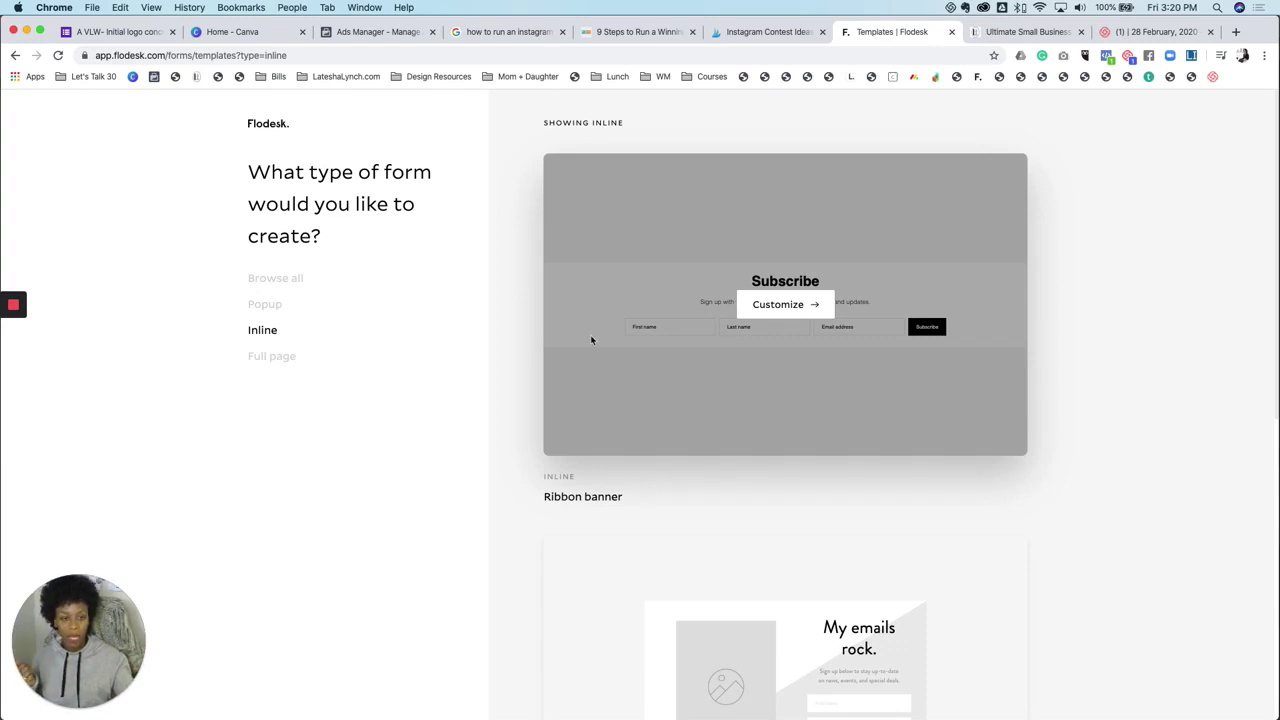
{"action": "scroll", "coordinate": [789, 362], "scroll_direction": "down", "scroll_amount": 6}
{"action": "scroll", "coordinate": [789, 362], "scroll_direction": "up", "scroll_amount": 6}
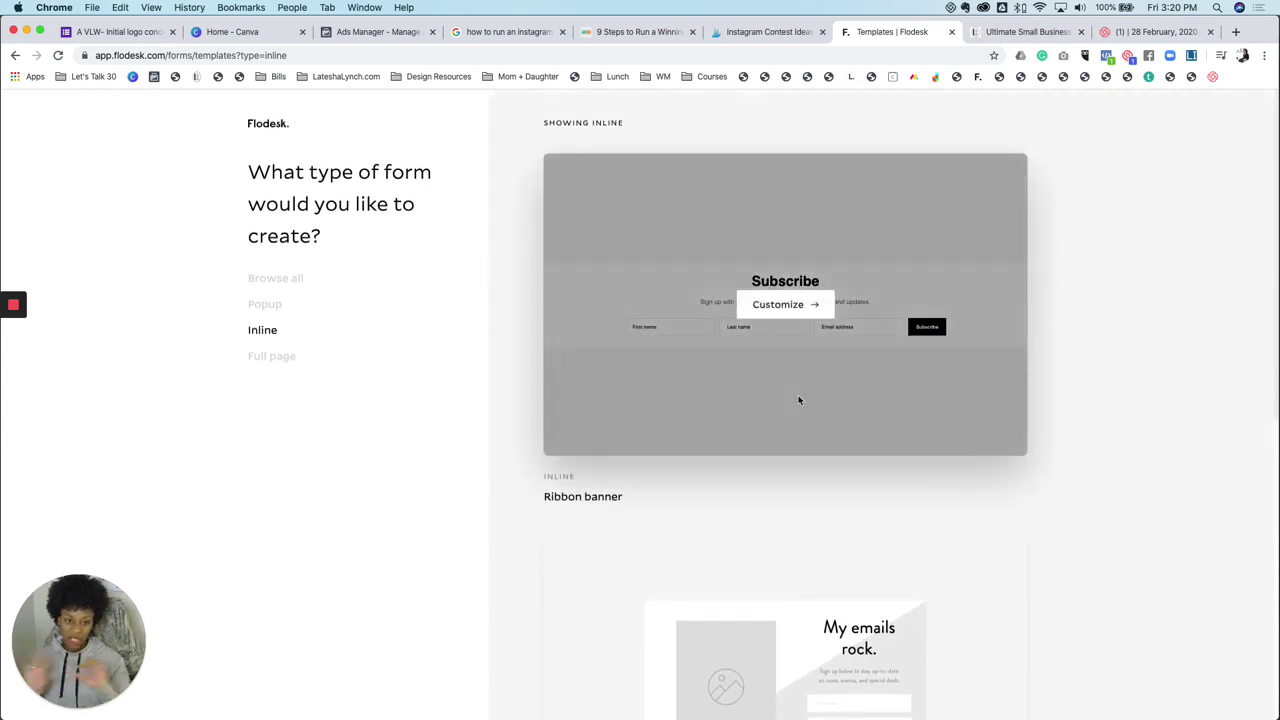
{"action": "scroll", "coordinate": [799, 401], "scroll_direction": "down", "scroll_amount": 4}
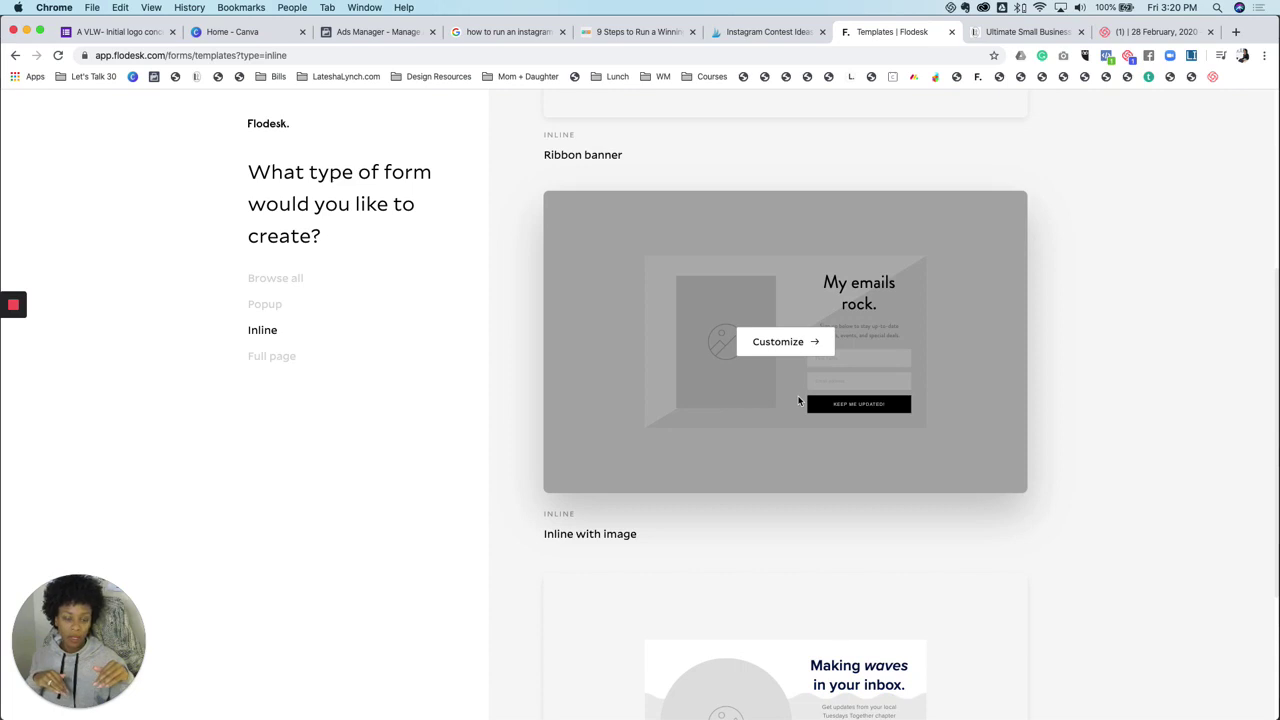
{"action": "scroll", "coordinate": [798, 400], "scroll_direction": "down", "scroll_amount": 3}
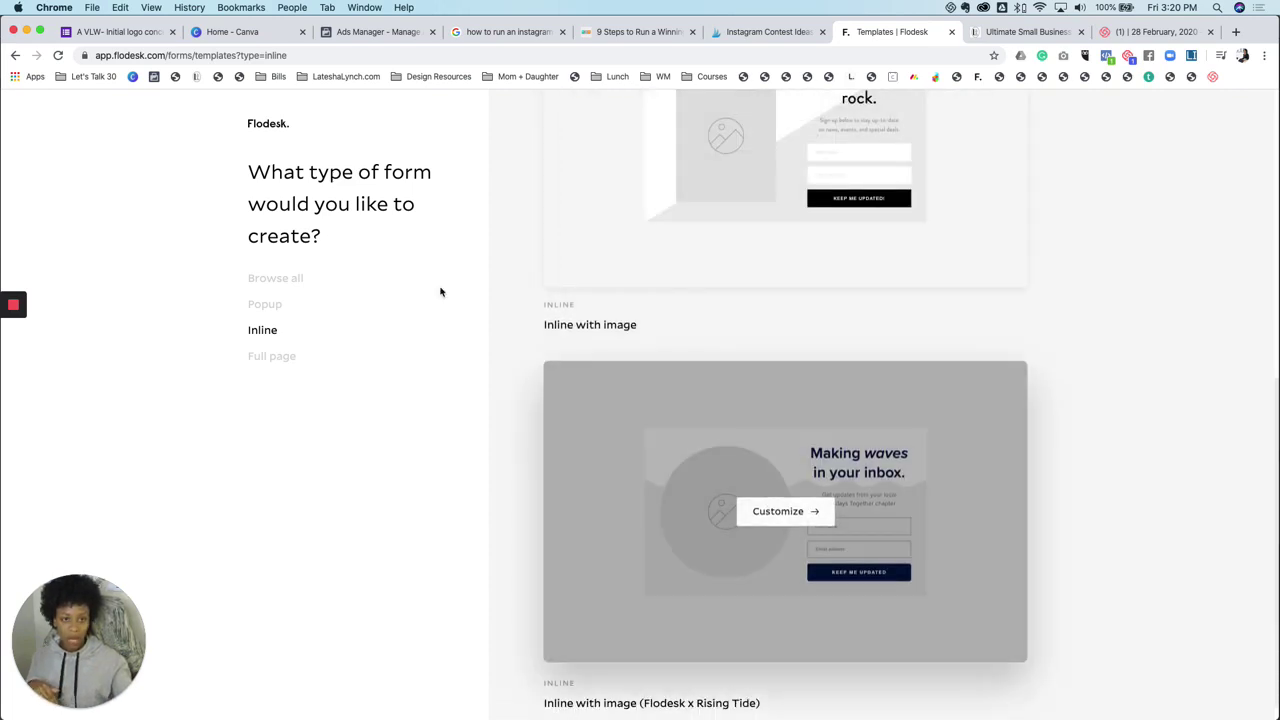
{"action": "left_click", "coordinate": [274, 358]}
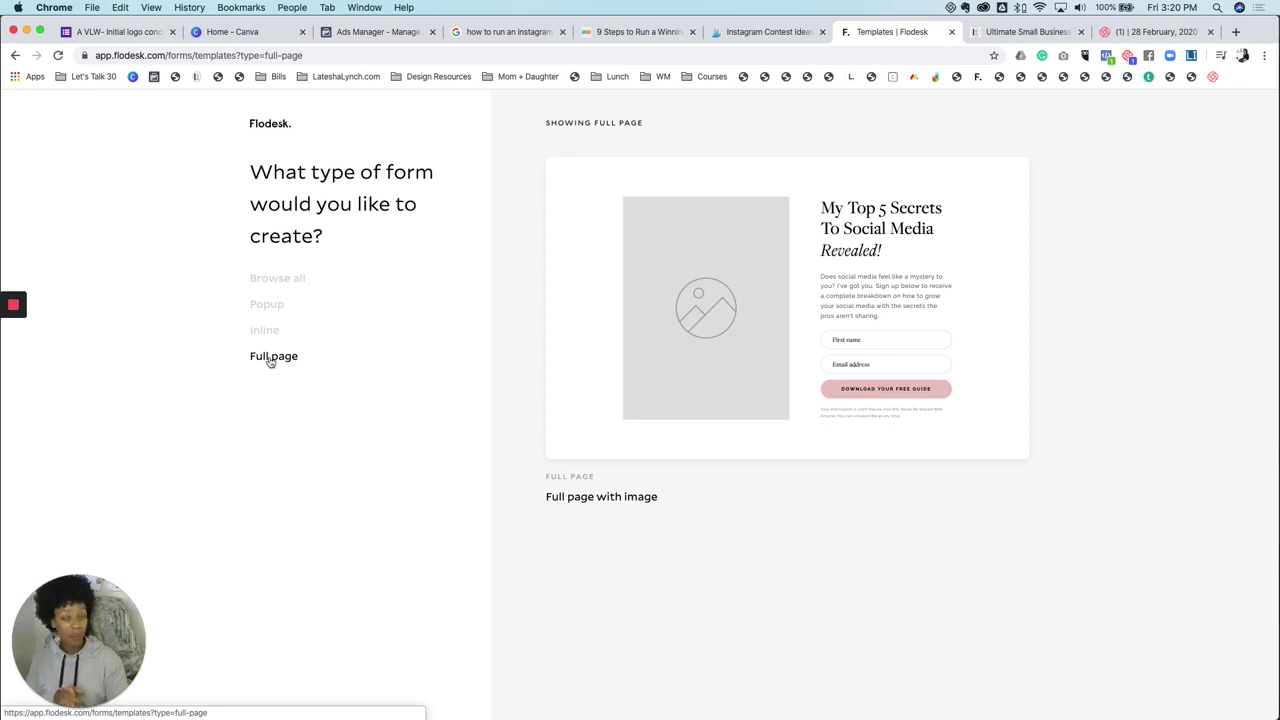
Customize the Full page with image template, linking the form to the Flodesk Training segment
{"action": "mouse_move", "coordinate": [698, 245]}
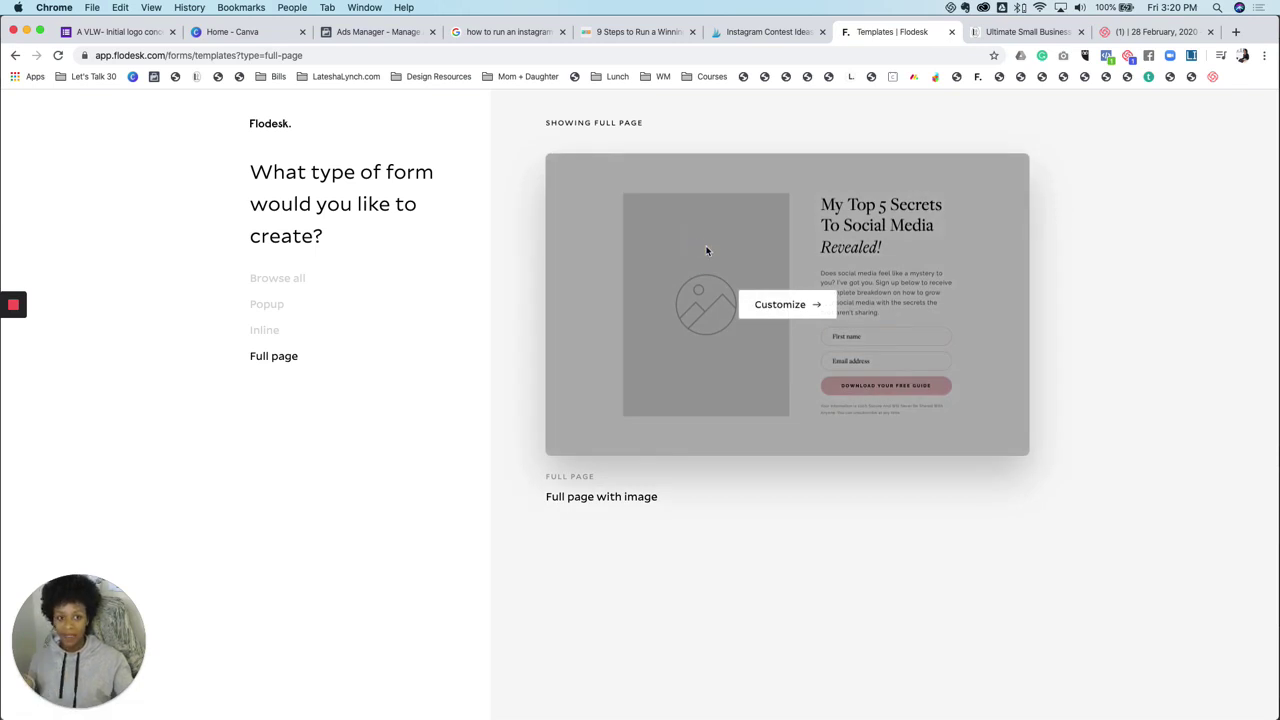
{"action": "left_click", "coordinate": [813, 305]}
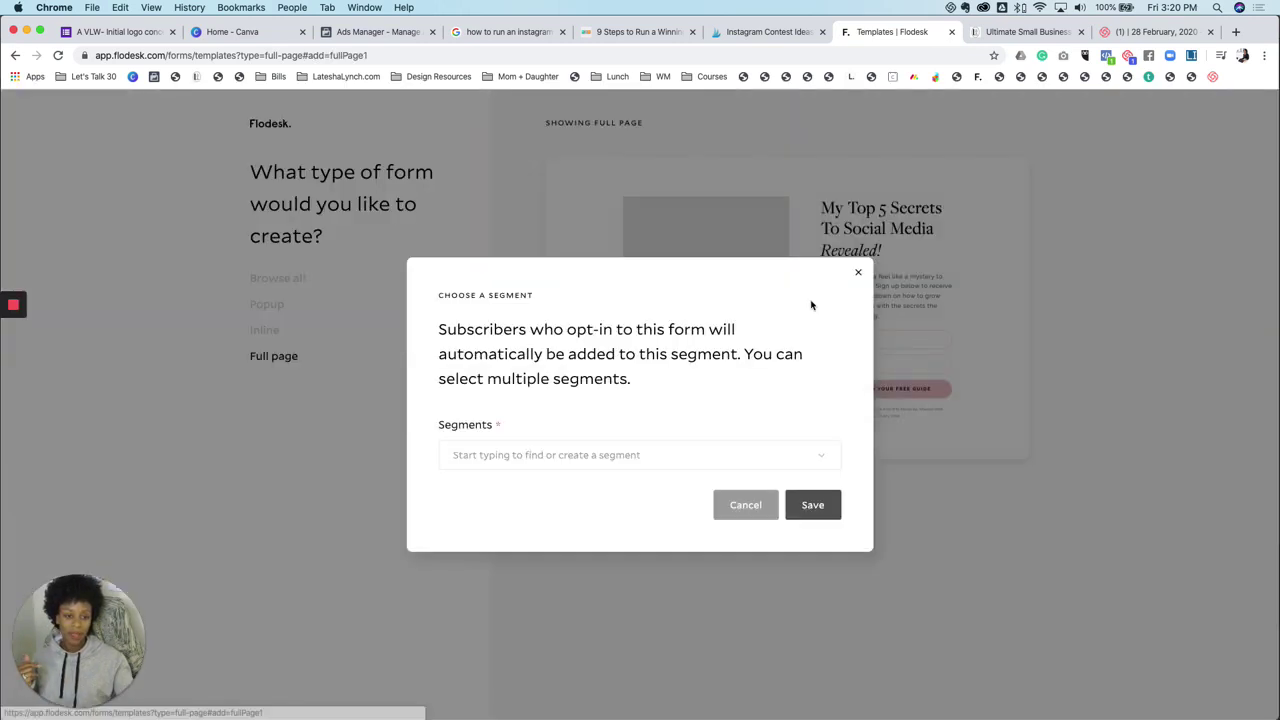
{"action": "left_click", "coordinate": [594, 460]}
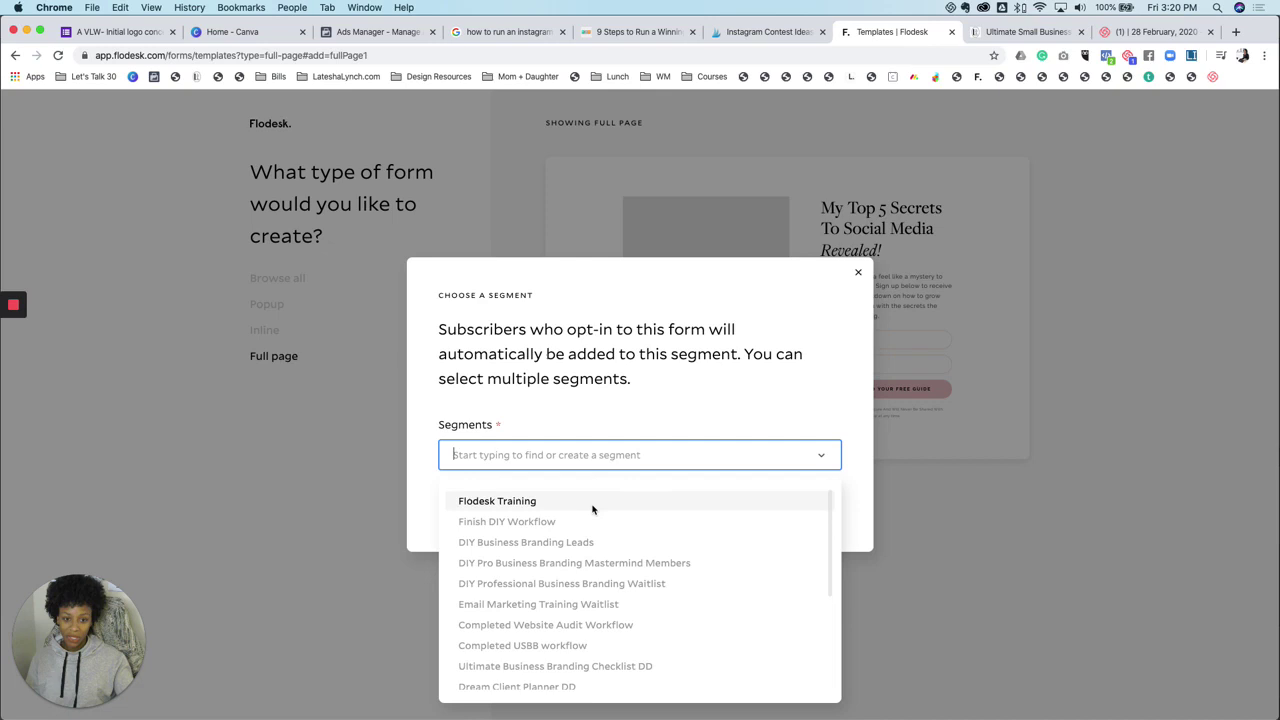
{"action": "left_click", "coordinate": [592, 506]}
{"action": "left_click", "coordinate": [822, 506]}
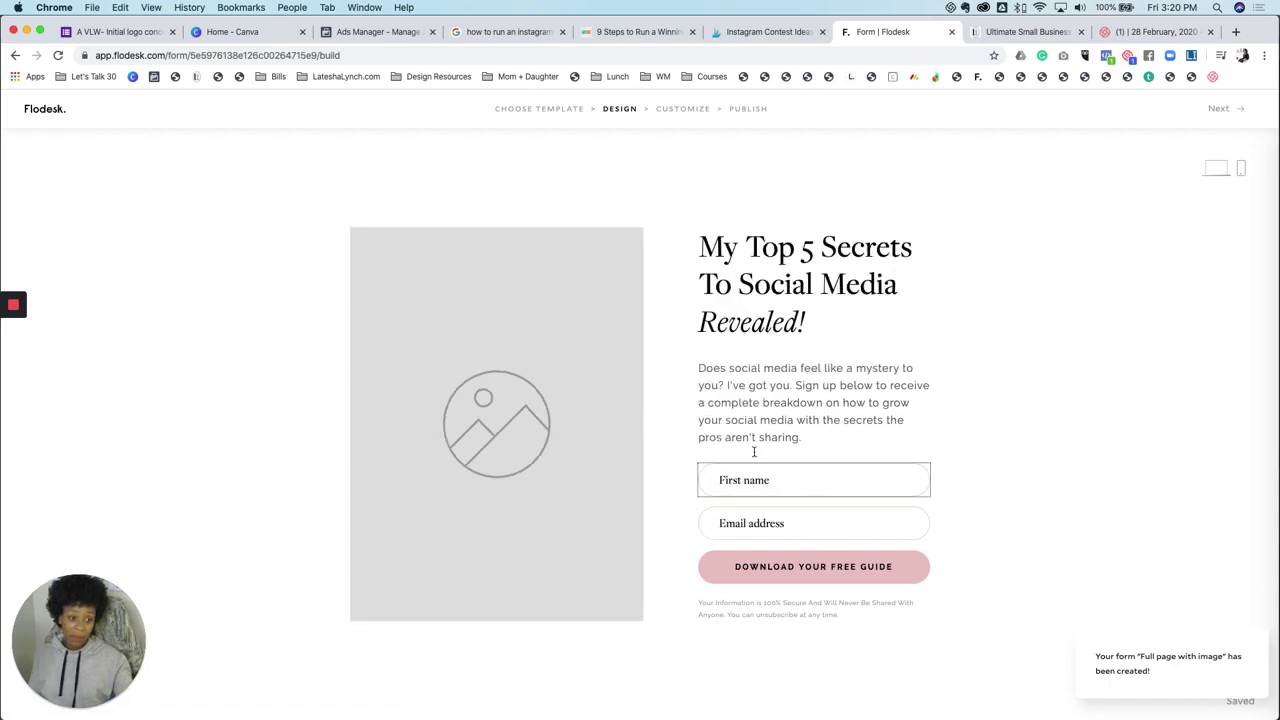
Change the form background from white to light beige #F4EFE8 in Form settings
{"action": "left_click", "coordinate": [288, 363]}
{"action": "left_click", "coordinate": [267, 322]}
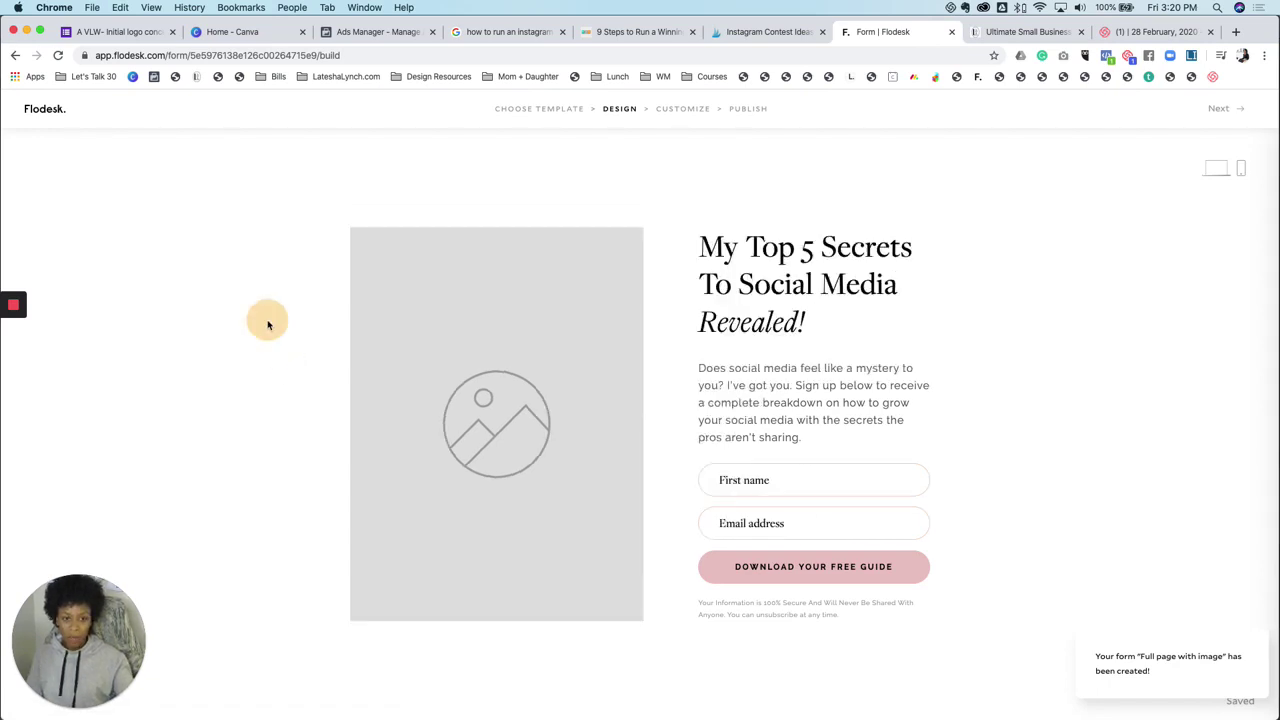
{"action": "left_click", "coordinate": [548, 322]}
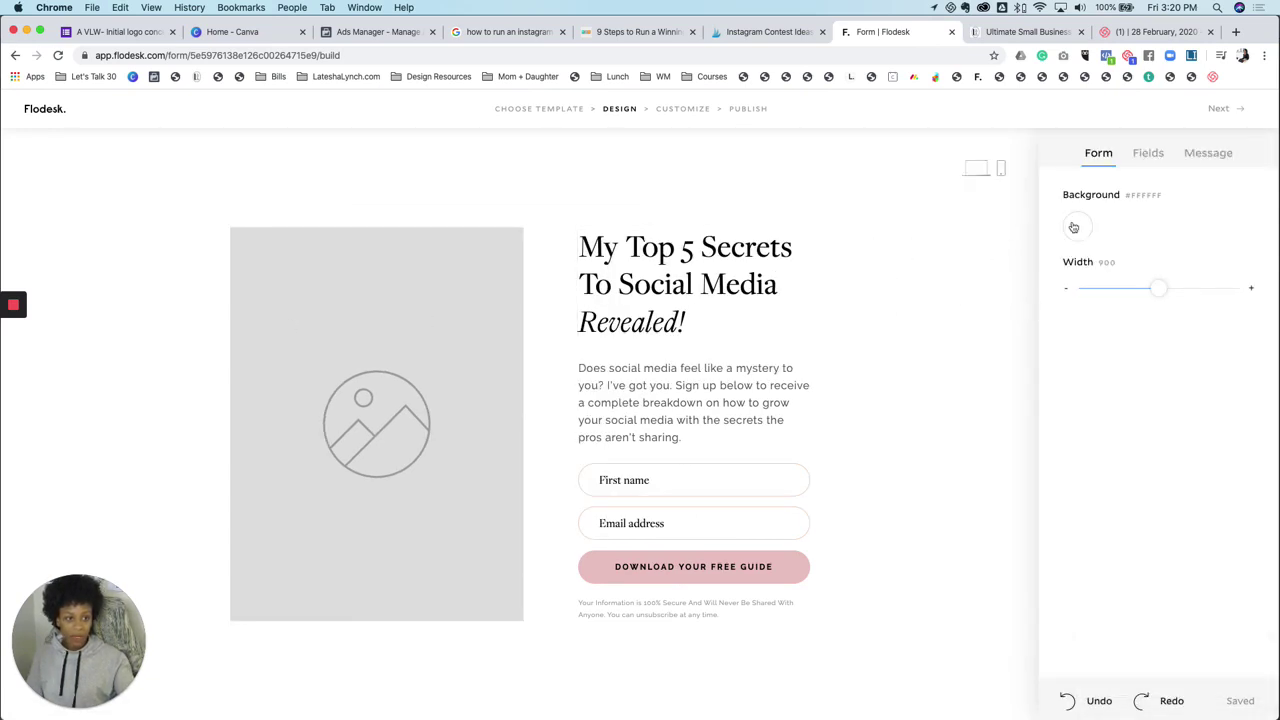
{"action": "left_click", "coordinate": [964, 240]}
{"action": "left_click", "coordinate": [1080, 226]}
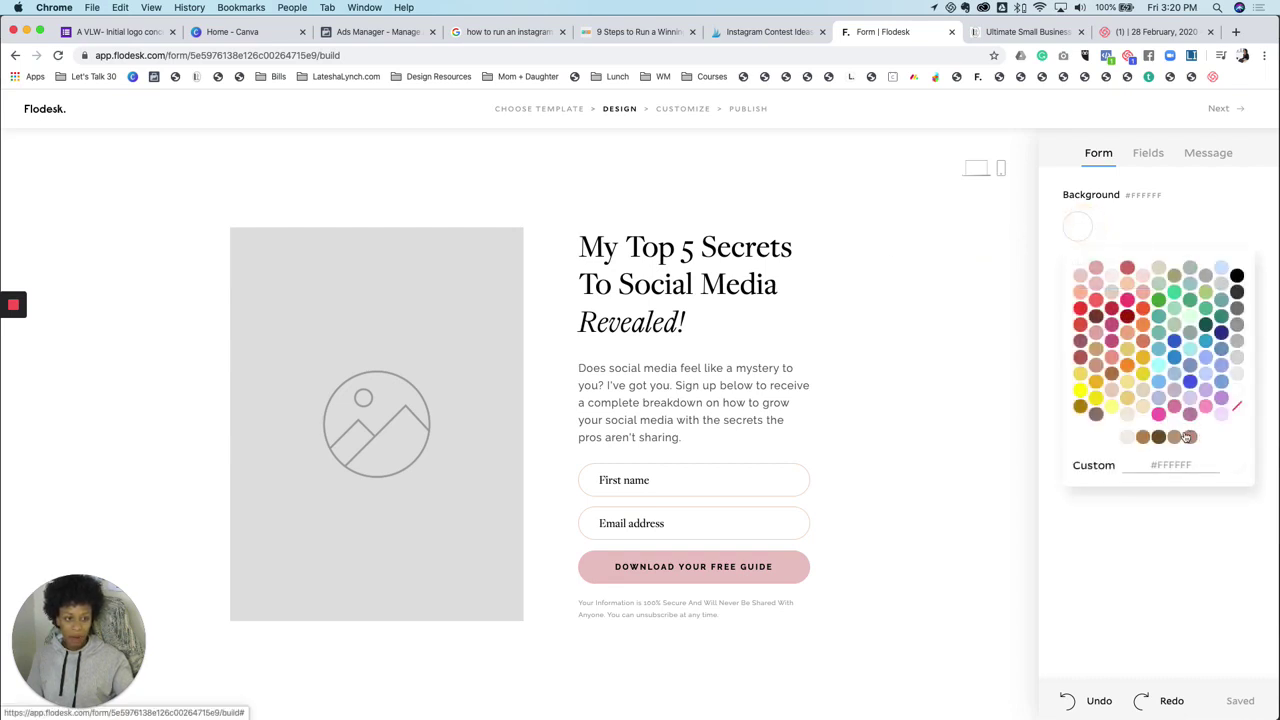
{"action": "left_click", "coordinate": [1128, 438]}
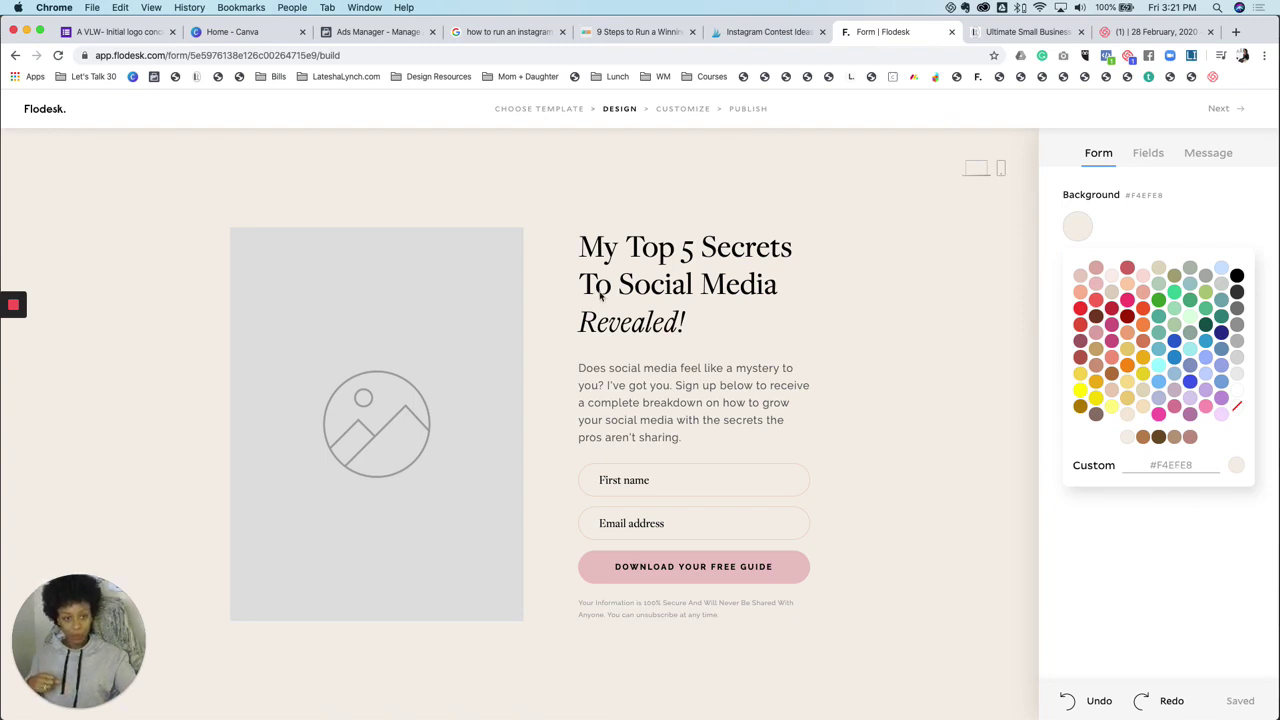
Replace the image placeholder with the uploaded photo free-stock-ivory-x(6).jpg
{"action": "left_click", "coordinate": [388, 410]}
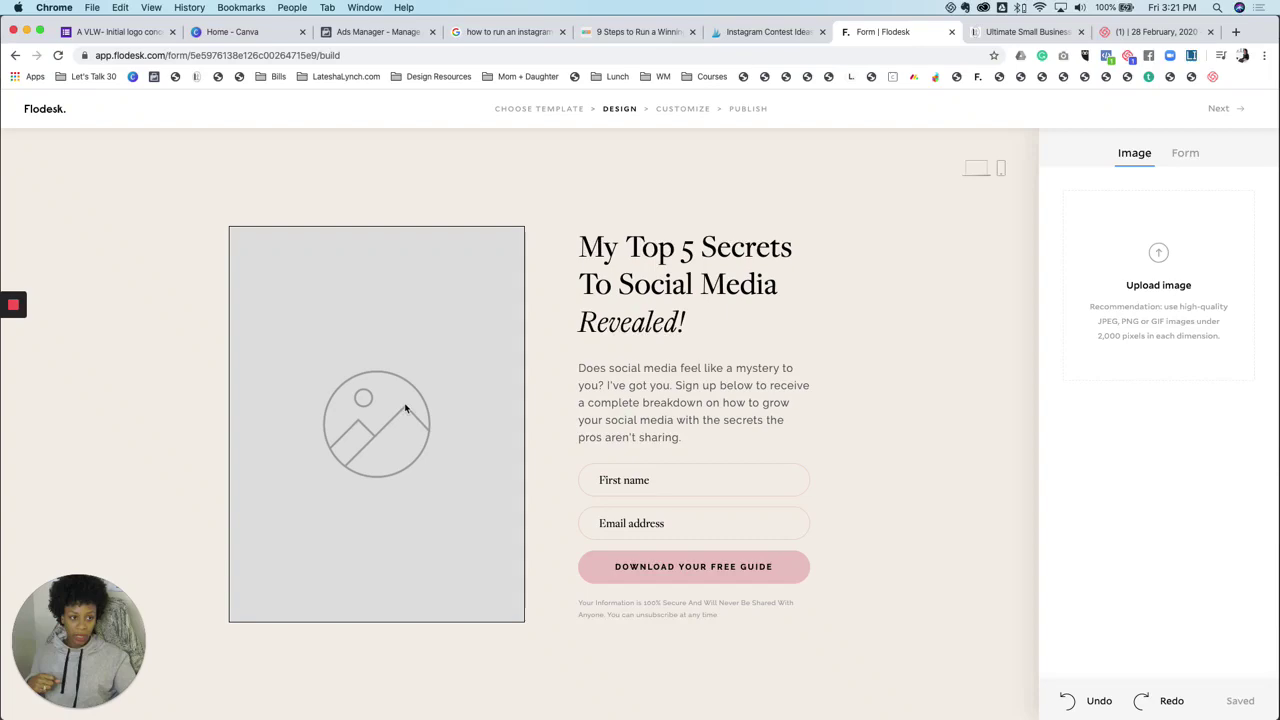
{"action": "left_click", "coordinate": [1167, 314]}
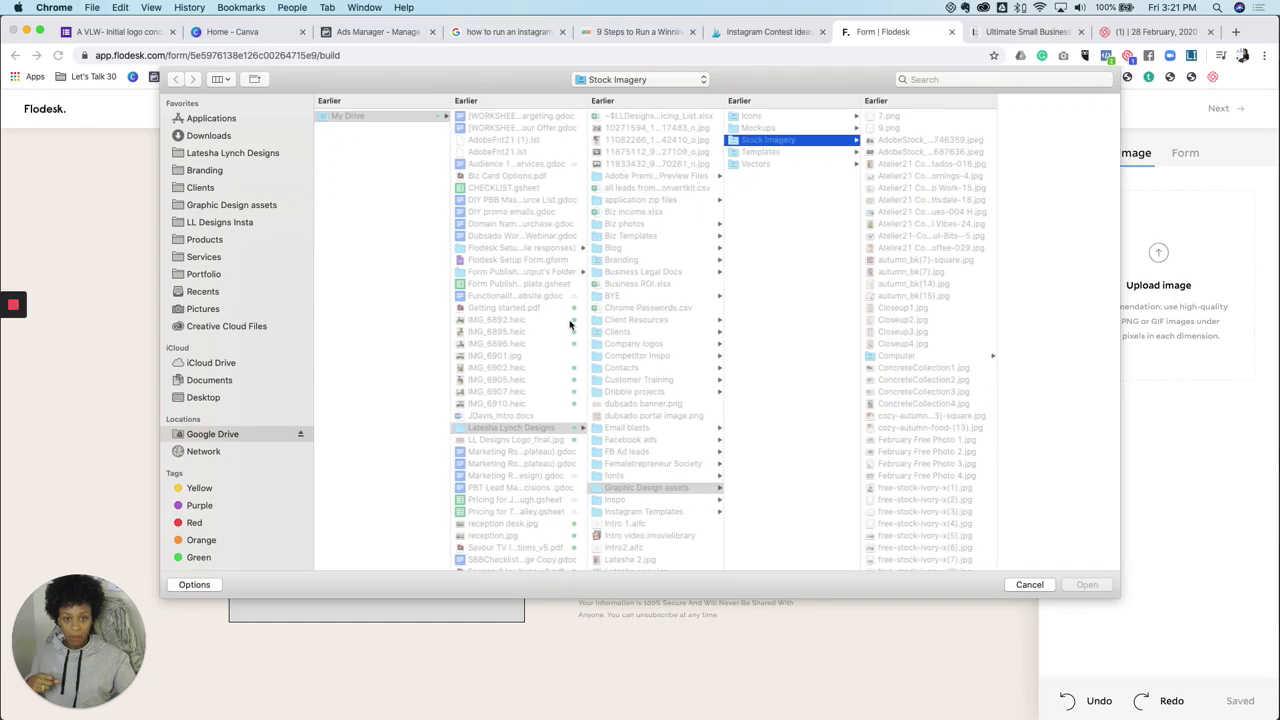
{"action": "scroll", "coordinate": [938, 257], "scroll_direction": "down", "scroll_amount": 5}
{"action": "scroll", "coordinate": [938, 257], "scroll_direction": "down", "scroll_amount": 2}
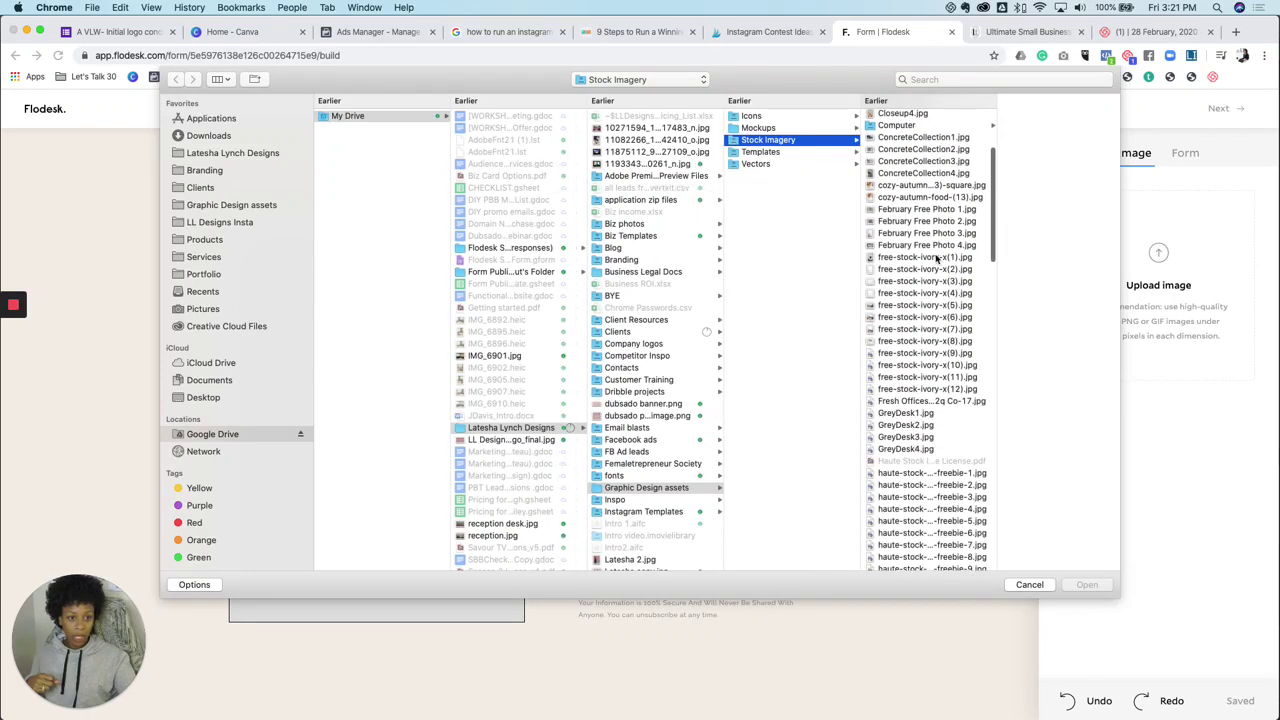
{"action": "left_click", "coordinate": [898, 318]}
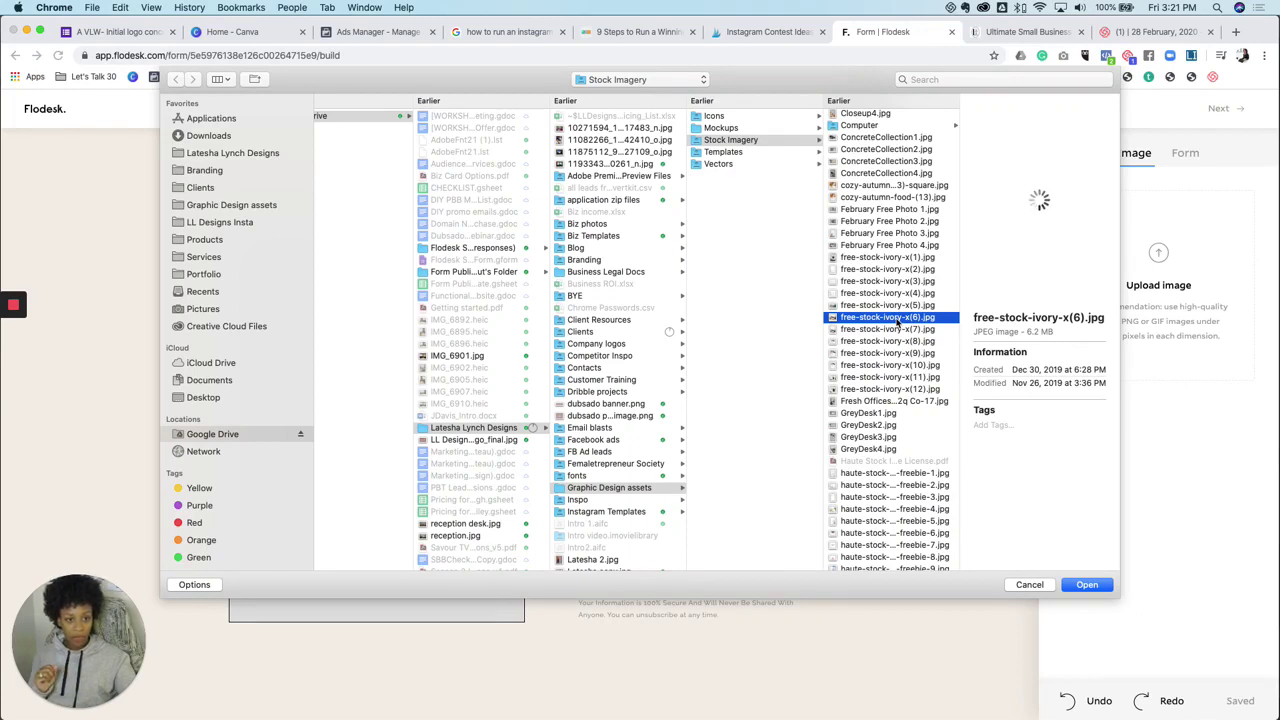
{"action": "left_click", "coordinate": [1088, 586]}
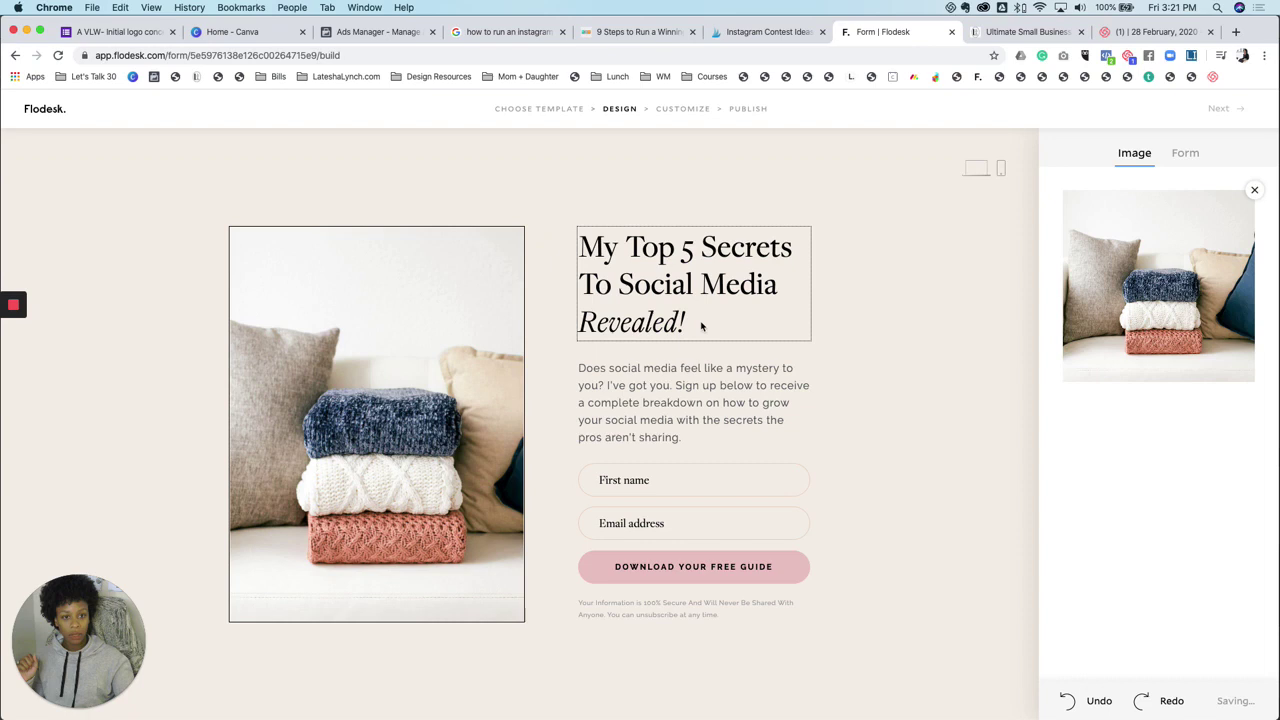
Retype the headline as 'Flodesk Training with' followed by the presenter's name
{"action": "left_click_drag", "start_coordinate": [688, 321], "coordinate": [585, 248]}
{"action": "type", "text": "Flo"}
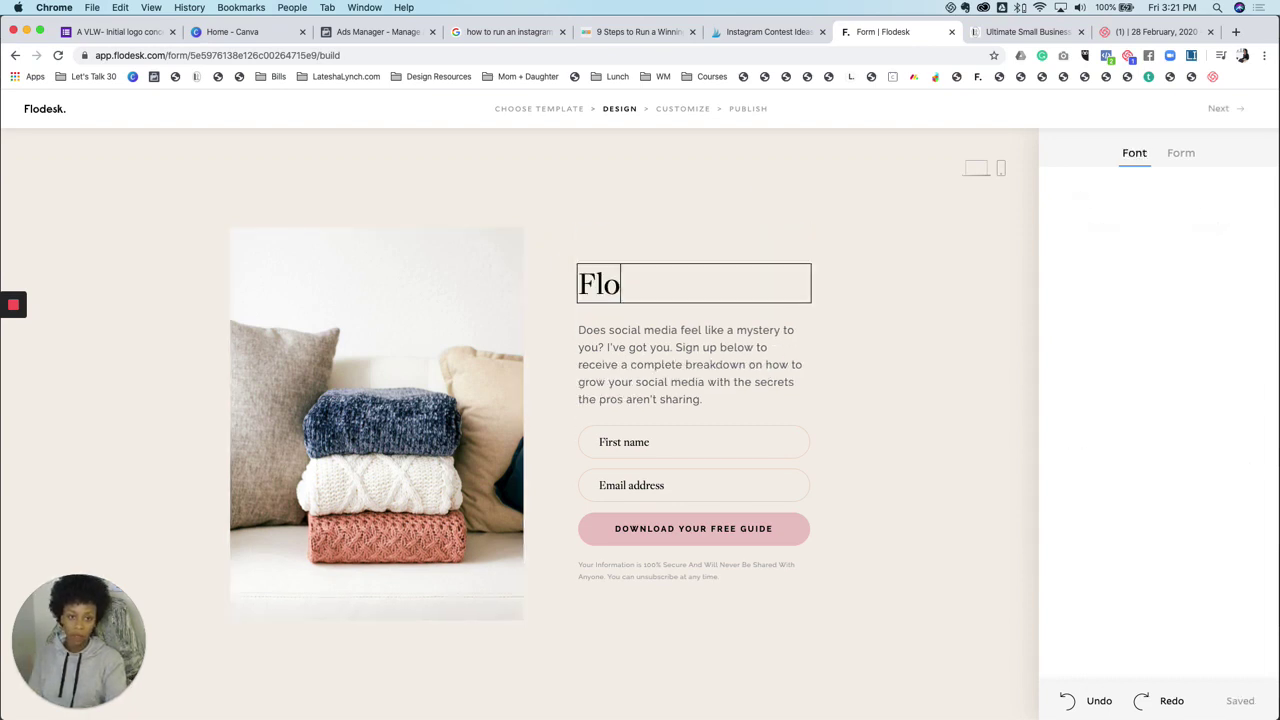
{"action": "type", "text": "desk Training iwth"}
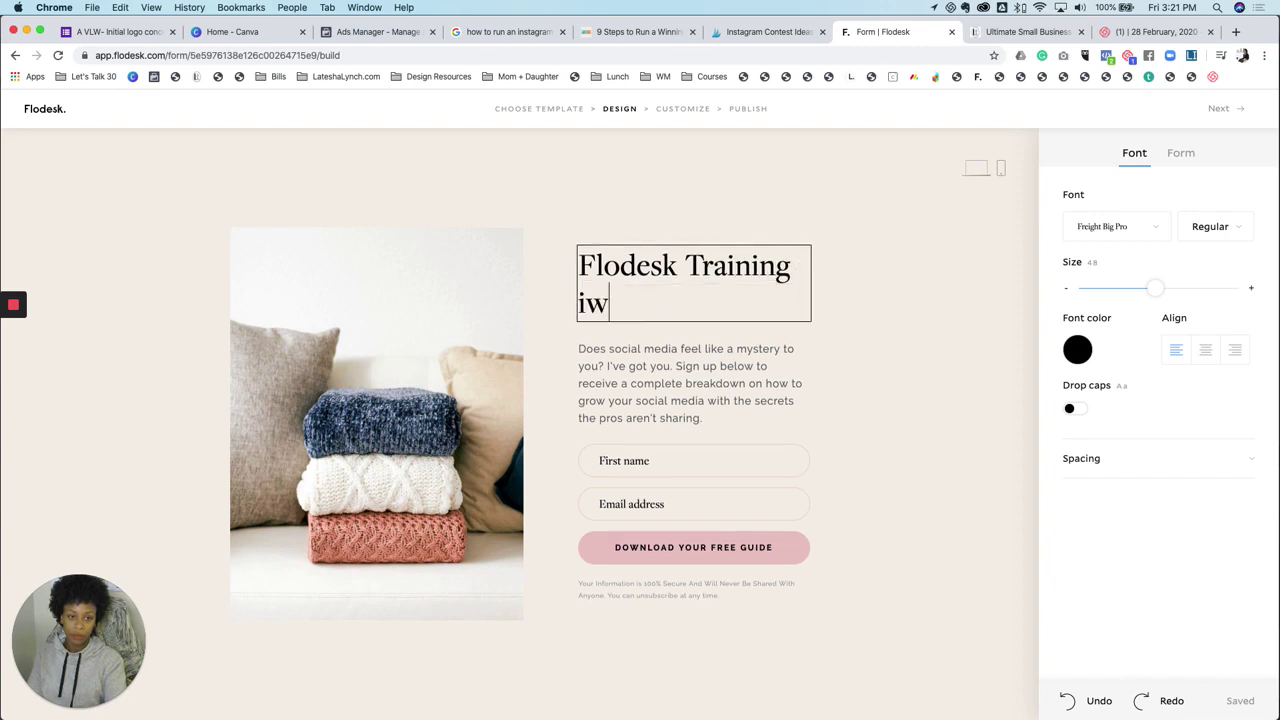
{"action": "key", "text": "BackSpace"}
{"action": "key", "text": "BackSpace"}
{"action": "key", "text": "BackSpace"}
{"action": "key", "text": "BackSpace"}
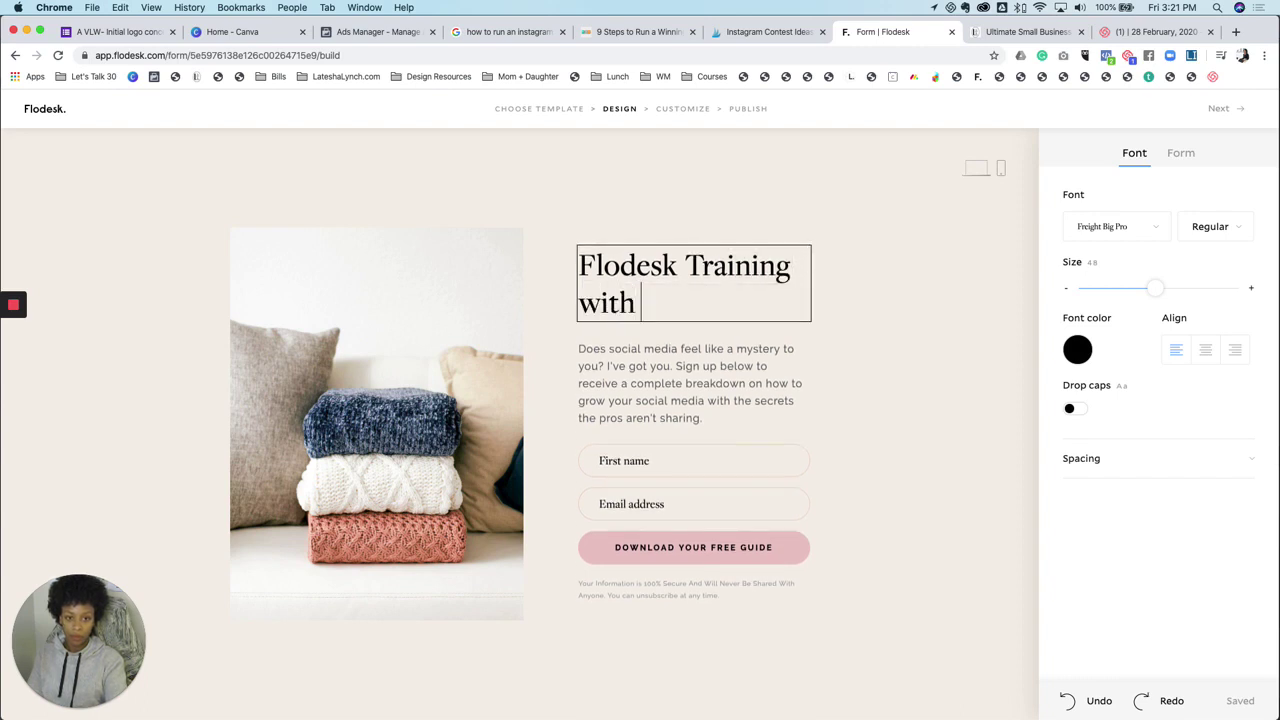
{"action": "type", "text": "Latesha"}
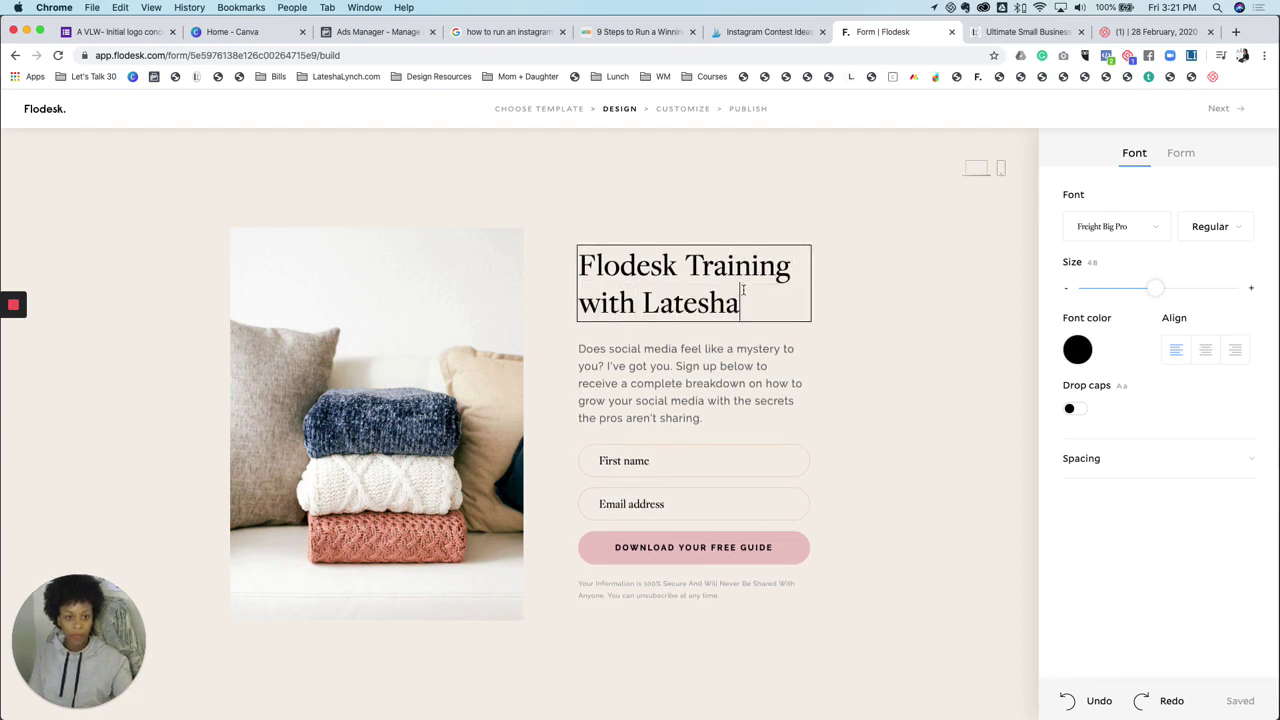
Try the headline in italic with the Didoni URW font
{"action": "left_click_drag", "start_coordinate": [737, 297], "coordinate": [593, 262]}
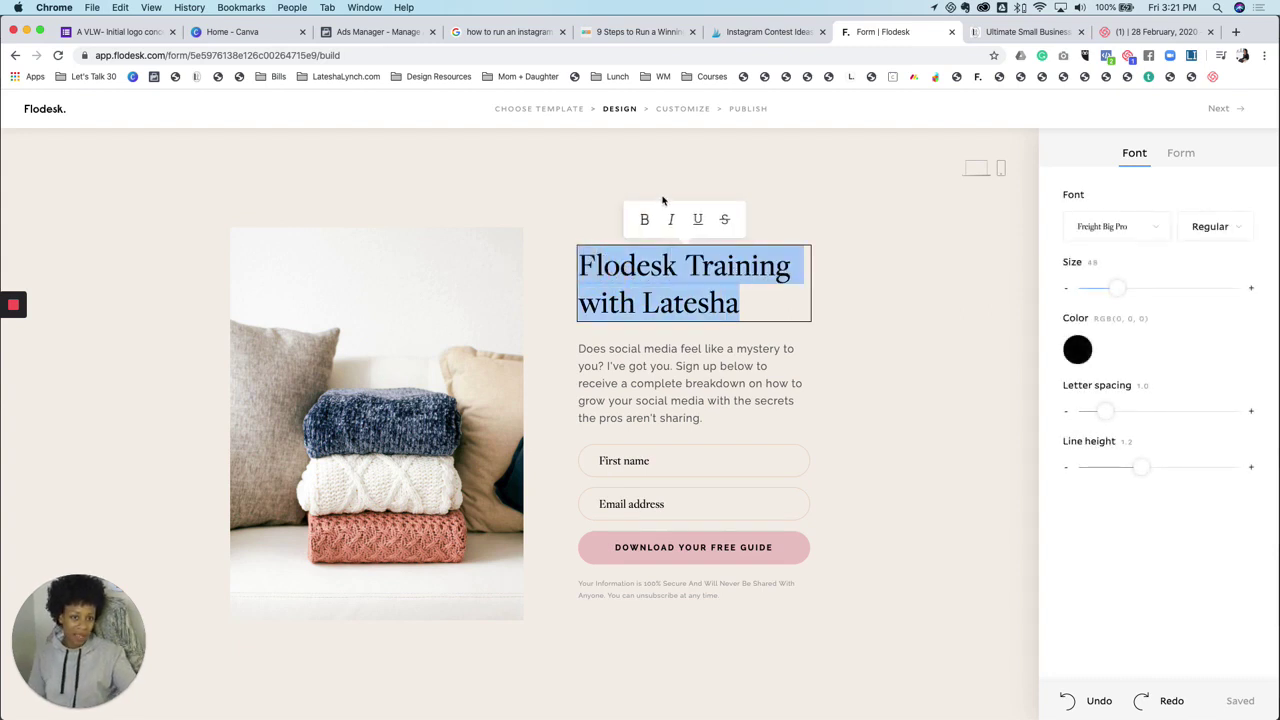
{"action": "left_click", "coordinate": [671, 219]}
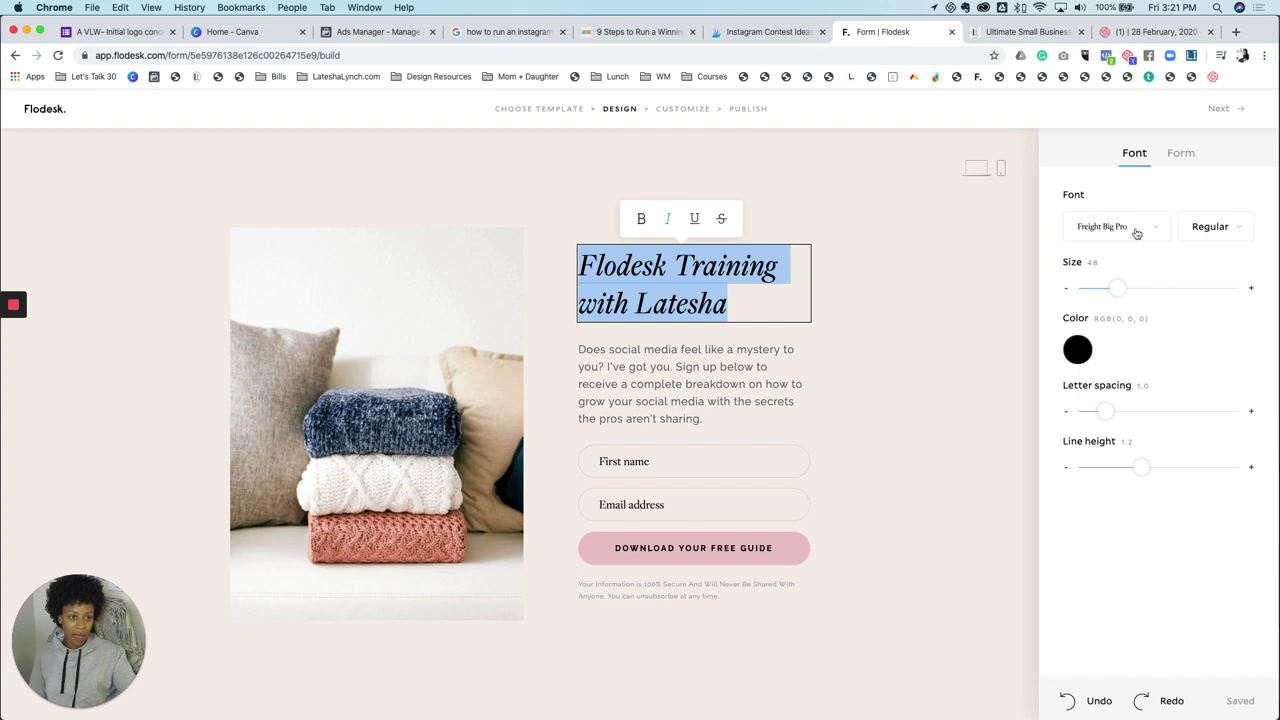
{"action": "left_click", "coordinate": [1136, 229]}
{"action": "left_click", "coordinate": [1134, 310]}
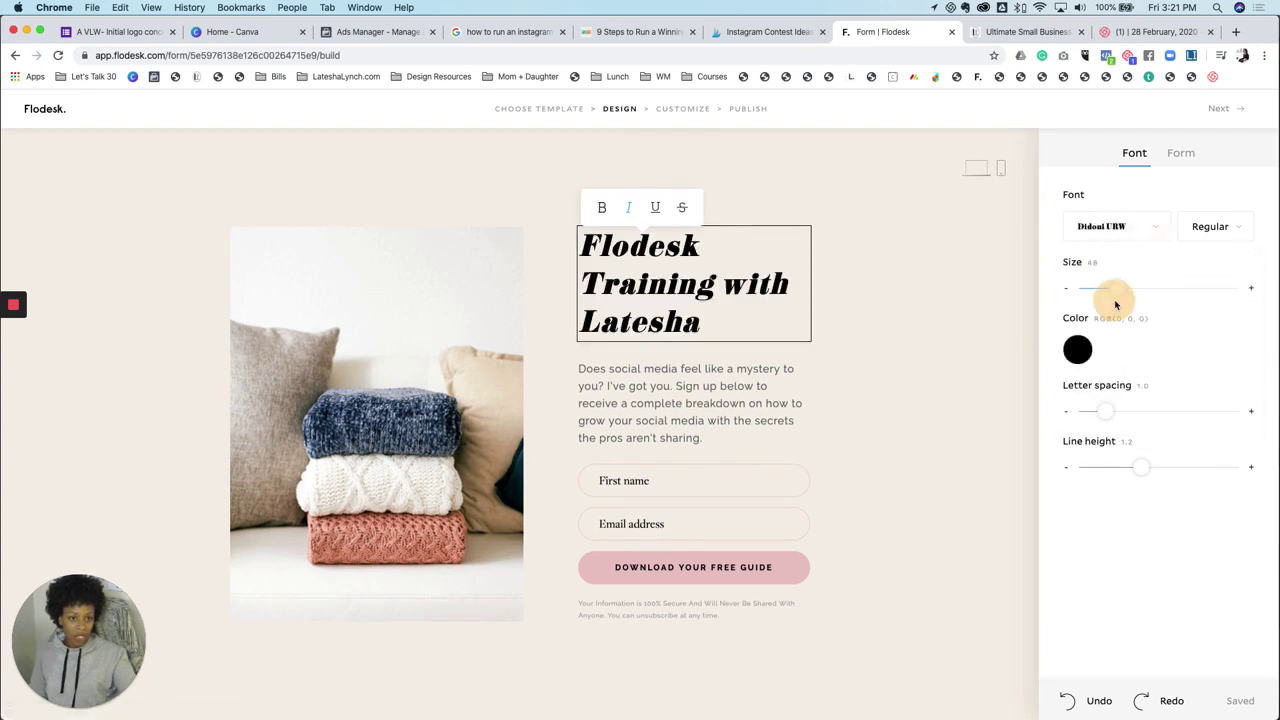
Set the headline to upright Playfair Display coloured dark red #A81803
{"action": "left_click", "coordinate": [1150, 232]}
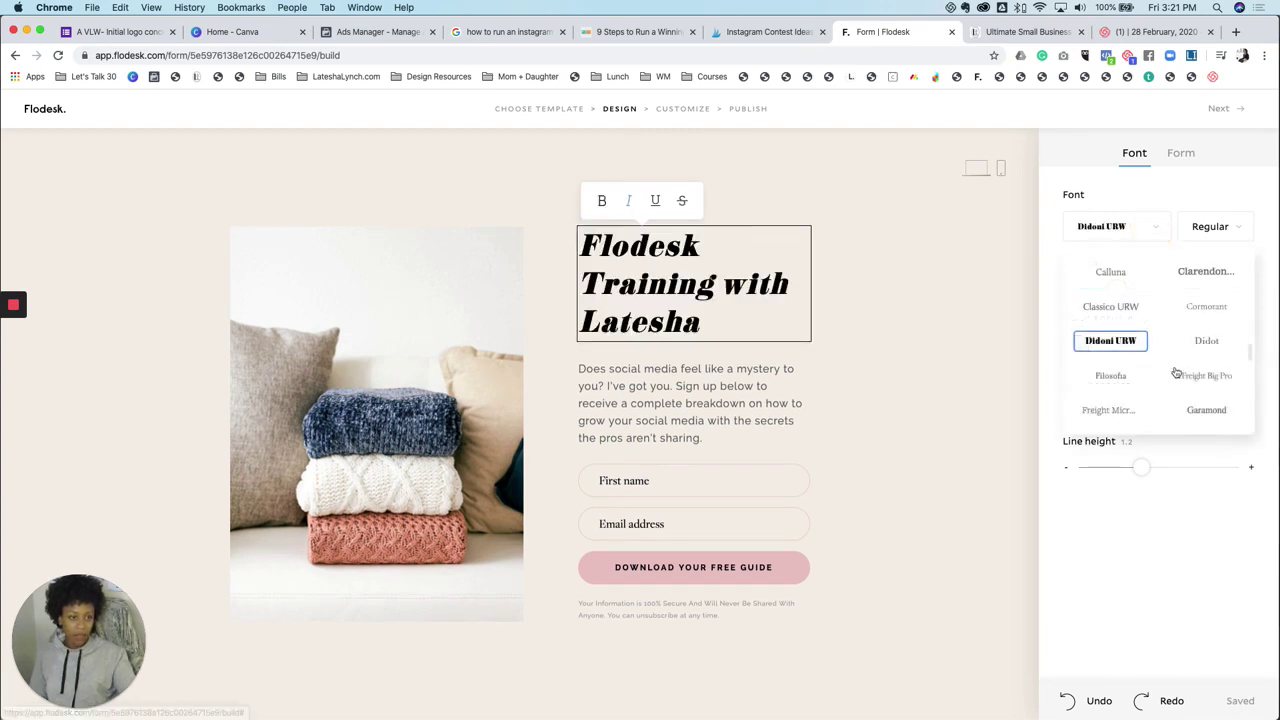
{"action": "scroll", "coordinate": [1100, 362], "scroll_direction": "down", "scroll_amount": 5}
{"action": "scroll", "coordinate": [1176, 372], "scroll_direction": "up", "scroll_amount": 3}
{"action": "scroll", "coordinate": [1176, 372], "scroll_direction": "down", "scroll_amount": 4}
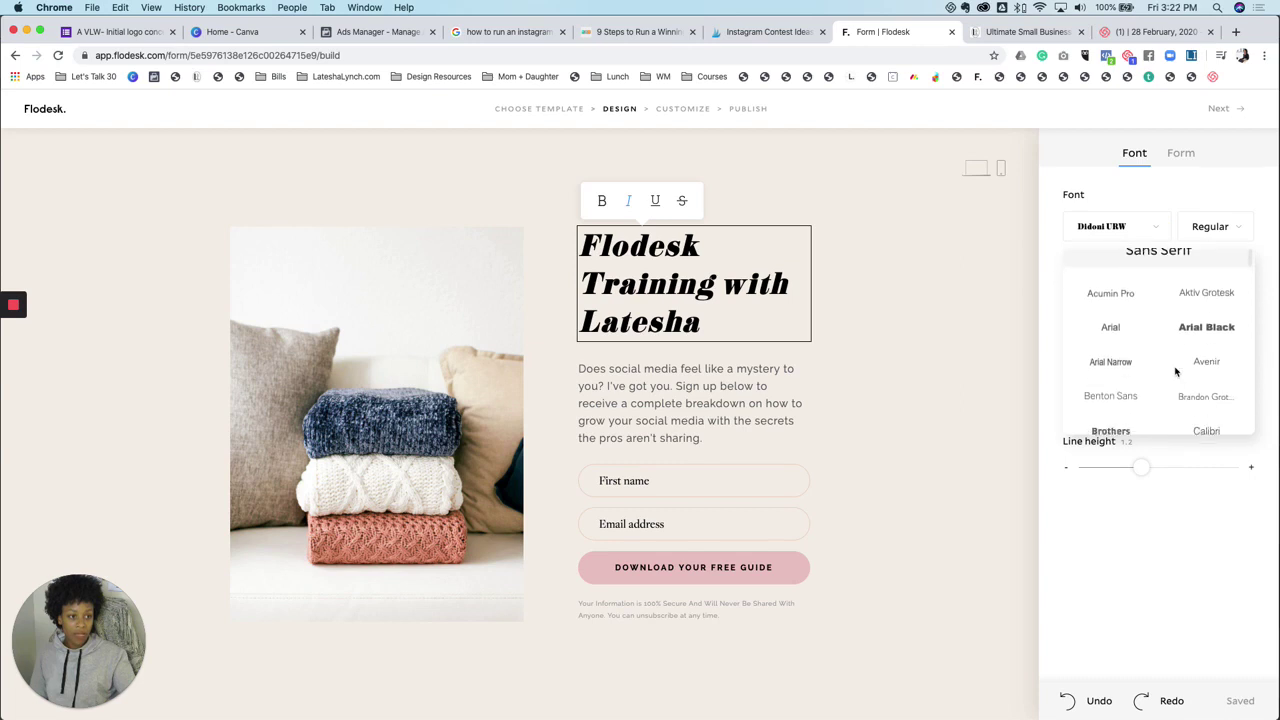
{"action": "scroll", "coordinate": [1176, 372], "scroll_direction": "up", "scroll_amount": 3}
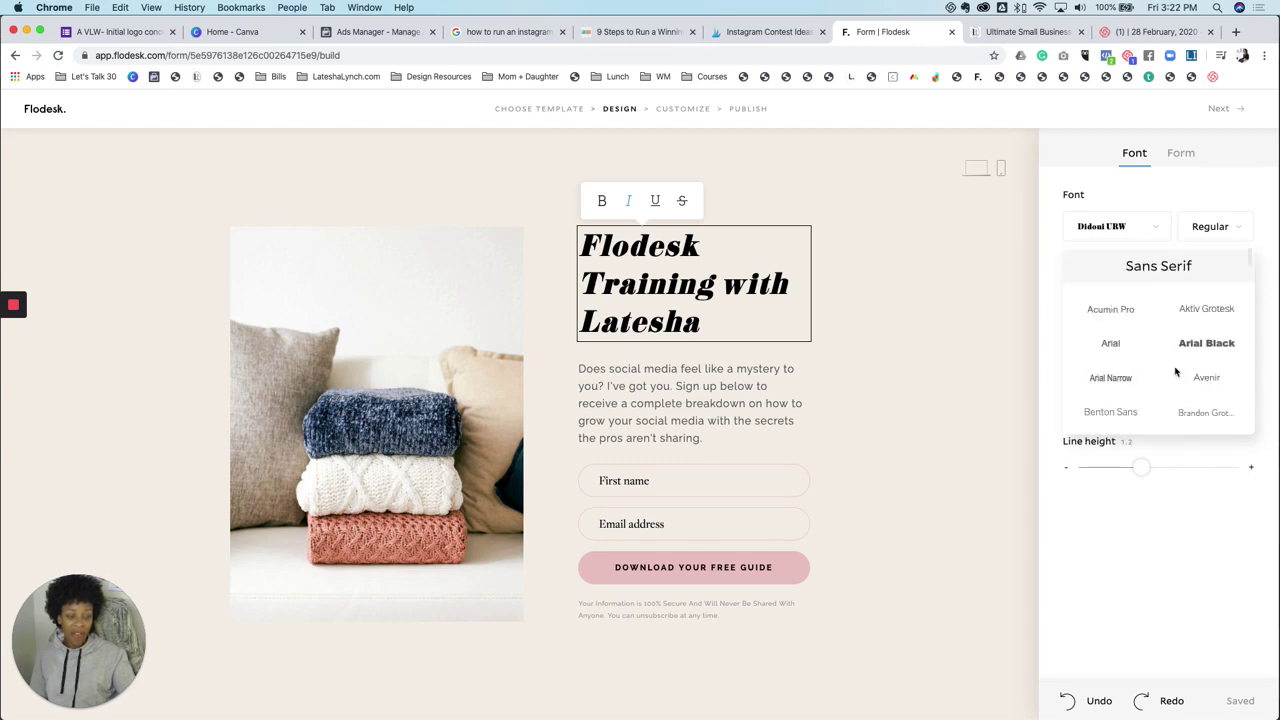
{"action": "scroll", "coordinate": [1185, 343], "scroll_direction": "down", "scroll_amount": 8}
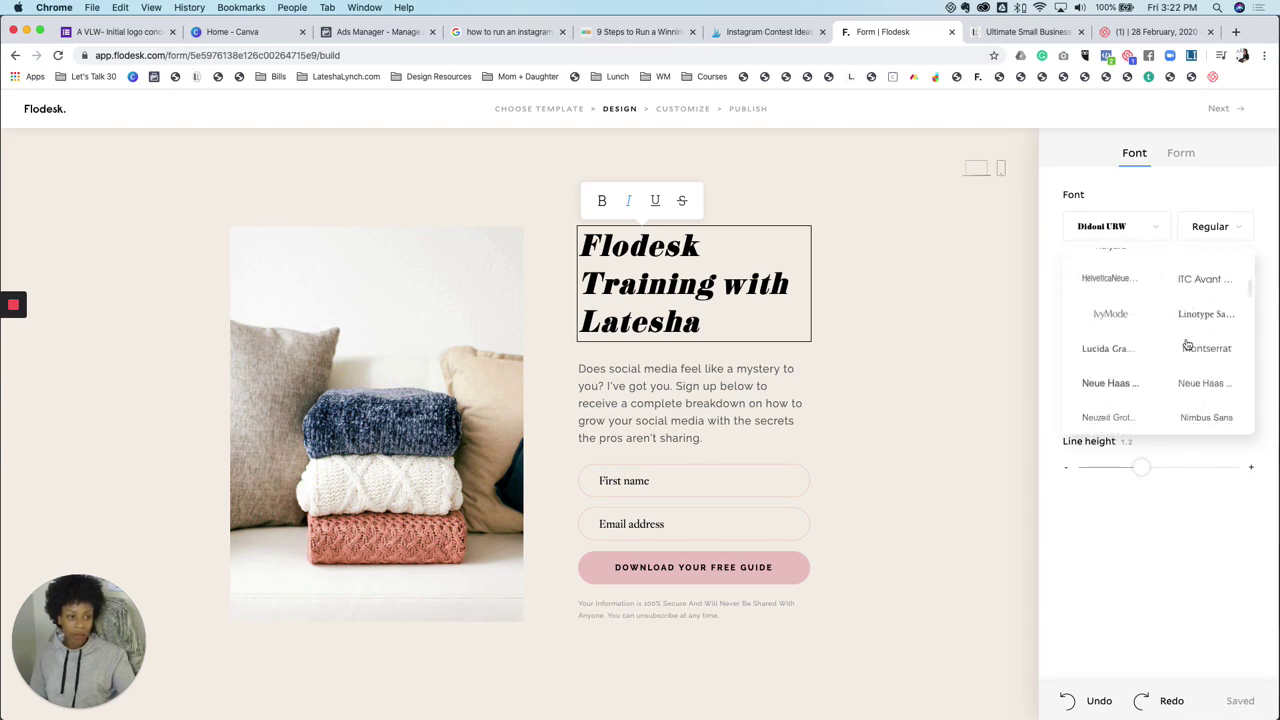
{"action": "scroll", "coordinate": [1187, 343], "scroll_direction": "down", "scroll_amount": 6}
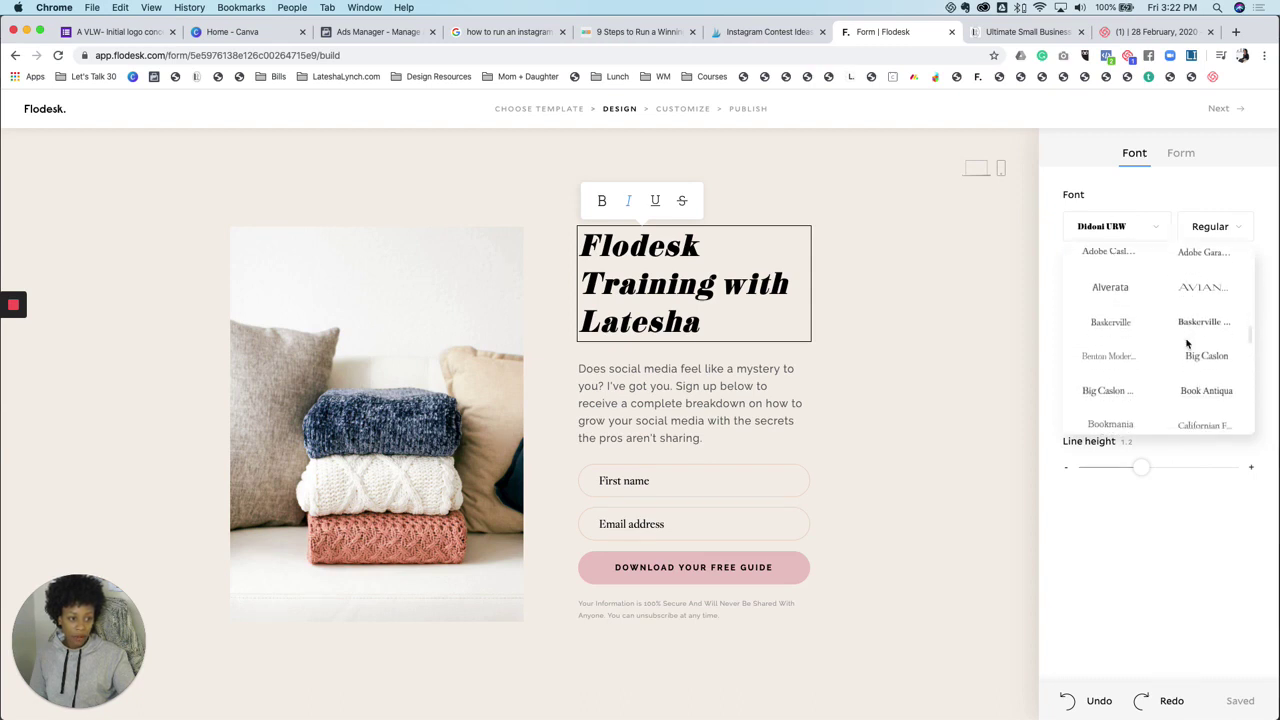
{"action": "scroll", "coordinate": [1187, 343], "scroll_direction": "down", "scroll_amount": 8}
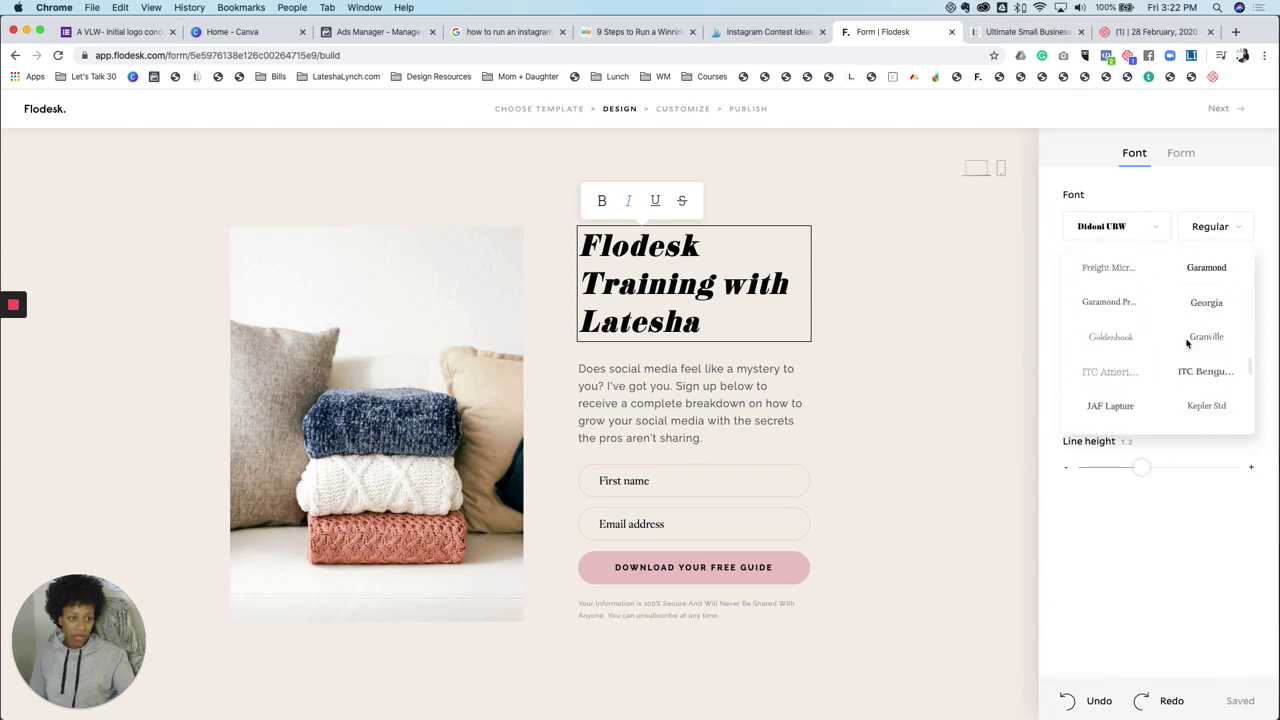
{"action": "scroll", "coordinate": [1187, 343], "scroll_direction": "down", "scroll_amount": 8}
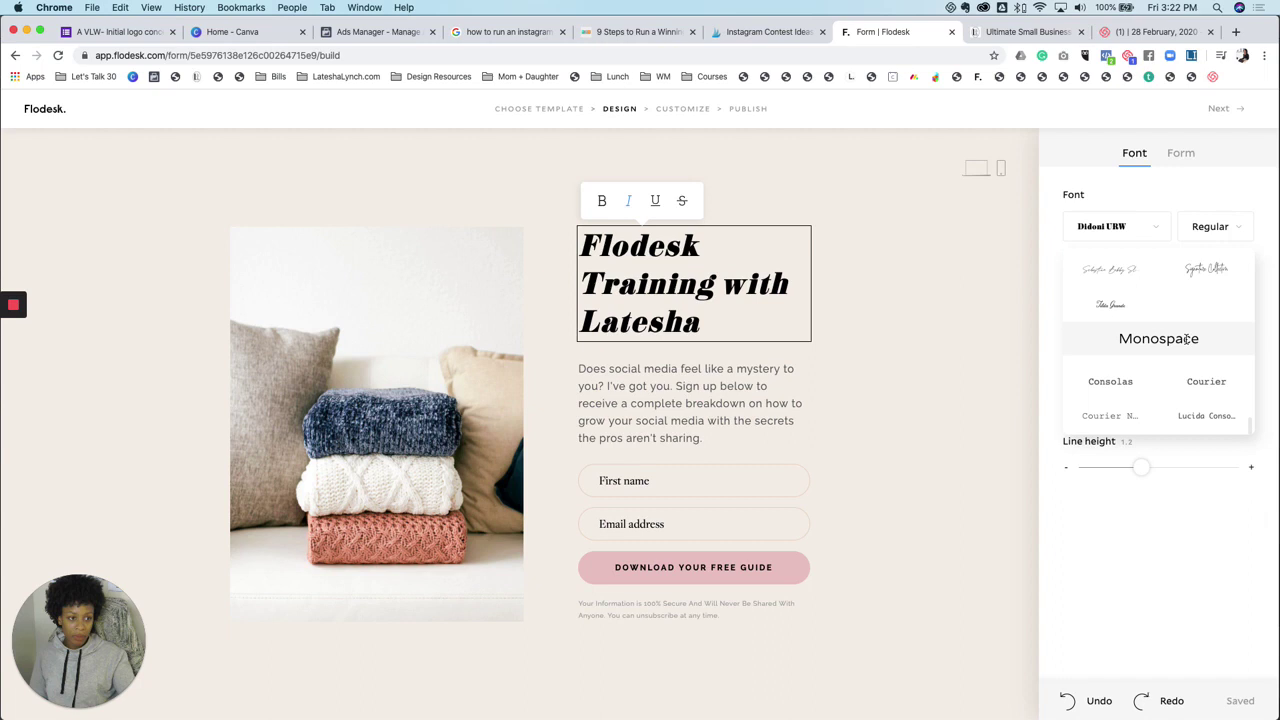
{"action": "scroll", "coordinate": [1187, 341], "scroll_direction": "up", "scroll_amount": 10}
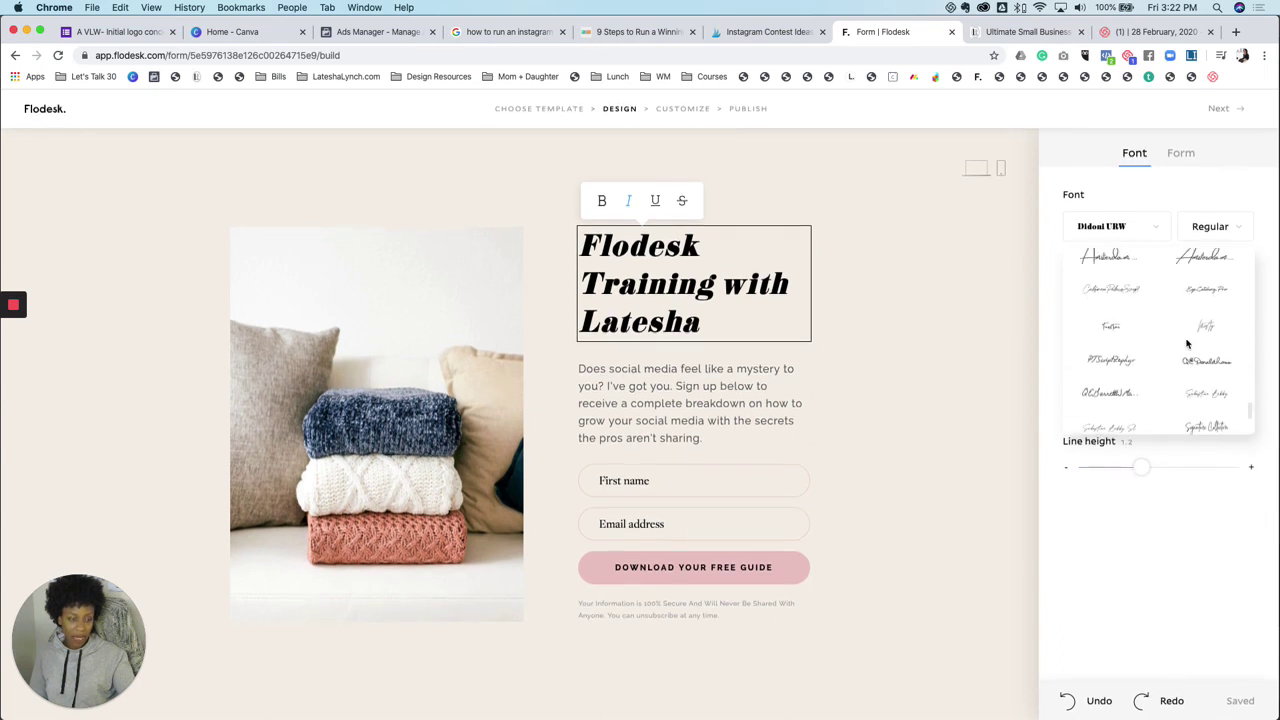
{"action": "scroll", "coordinate": [1187, 343], "scroll_direction": "down", "scroll_amount": 1}
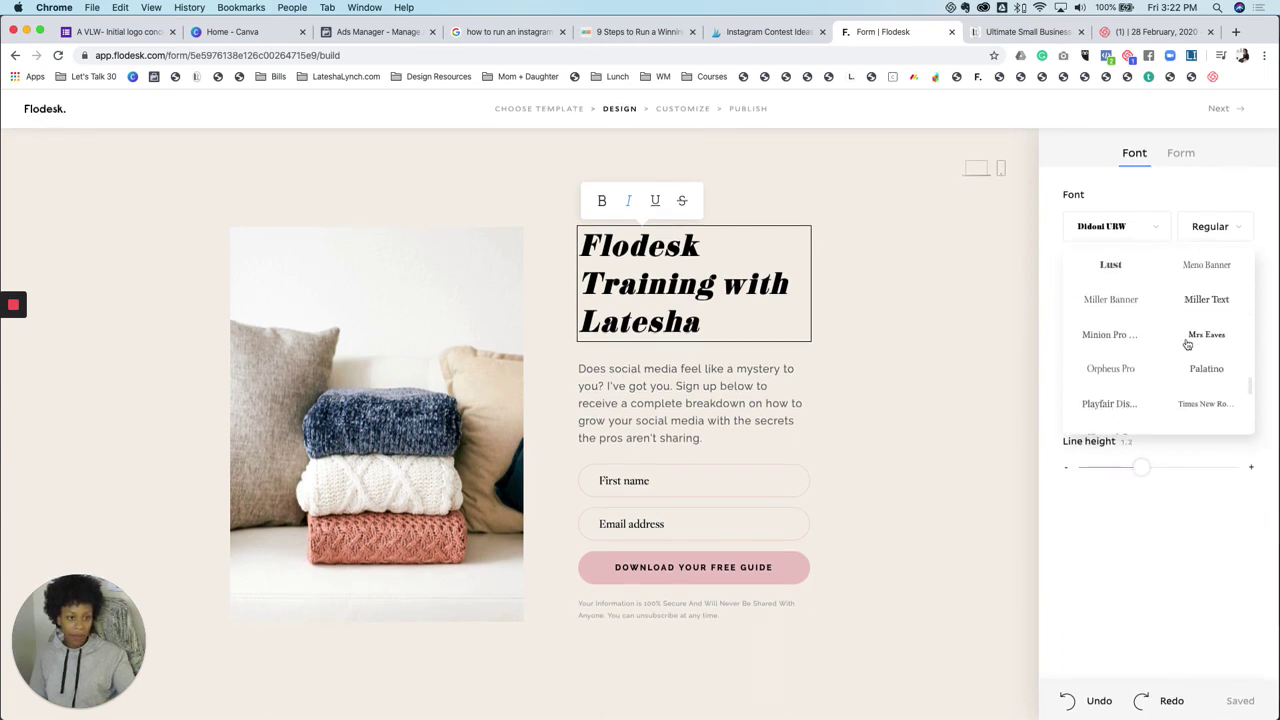
{"action": "left_click", "coordinate": [1118, 404]}
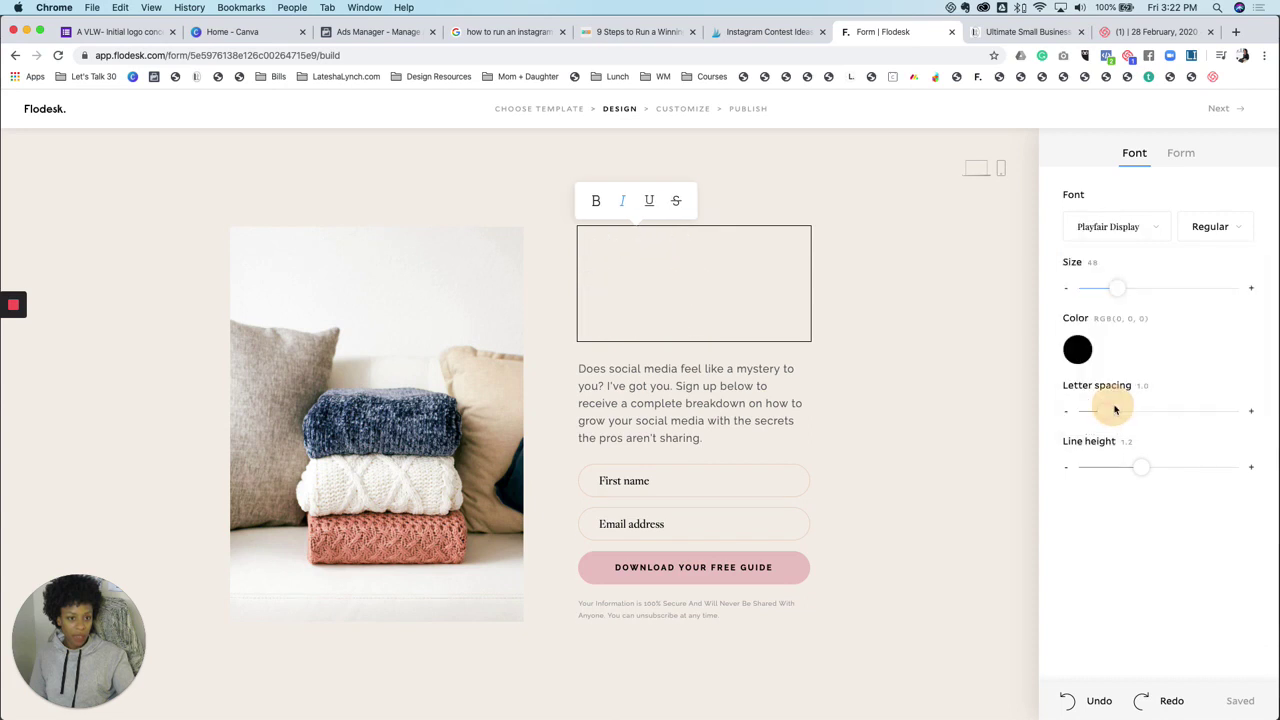
{"action": "left_click", "coordinate": [621, 197]}
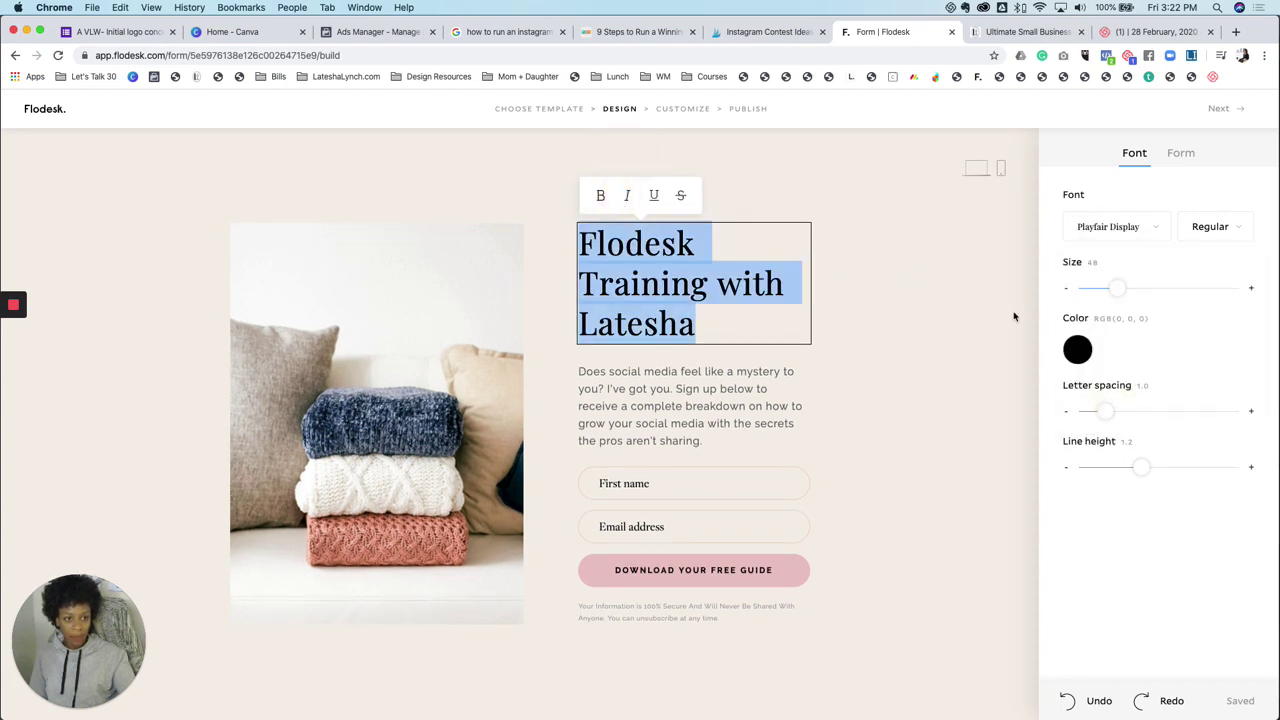
{"action": "left_click", "coordinate": [1080, 352]}
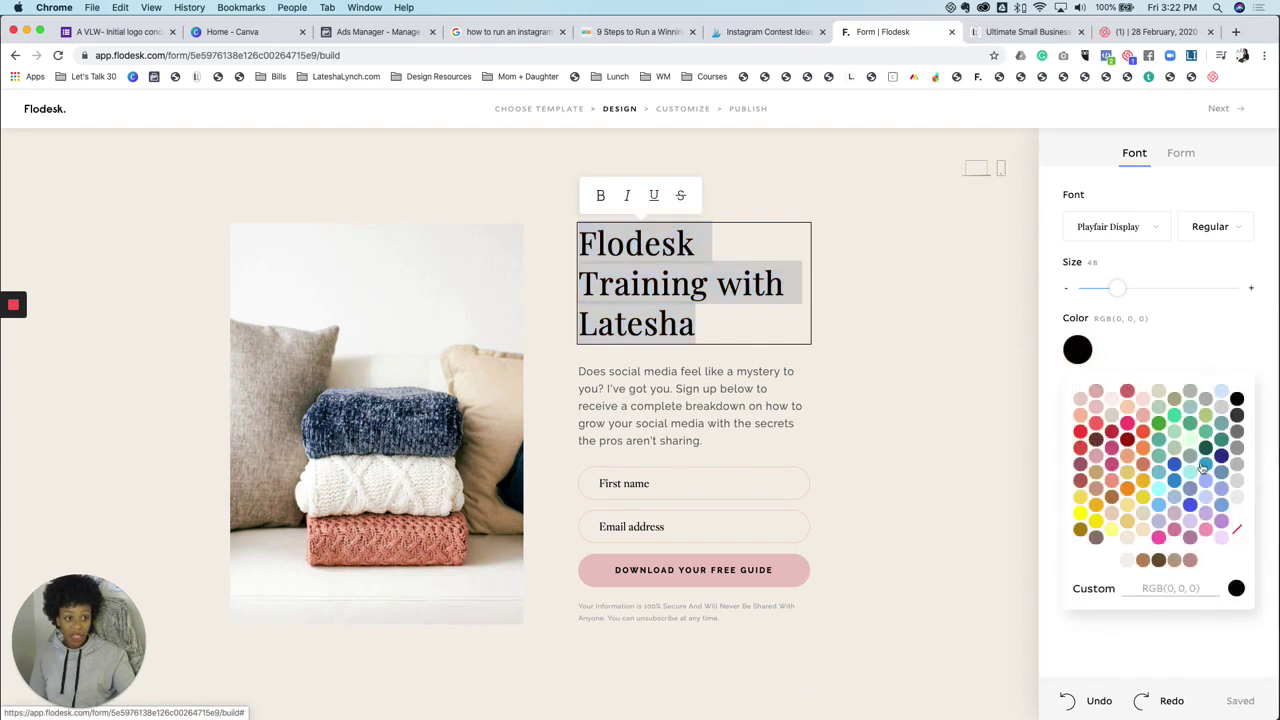
{"action": "left_click", "coordinate": [1128, 440]}
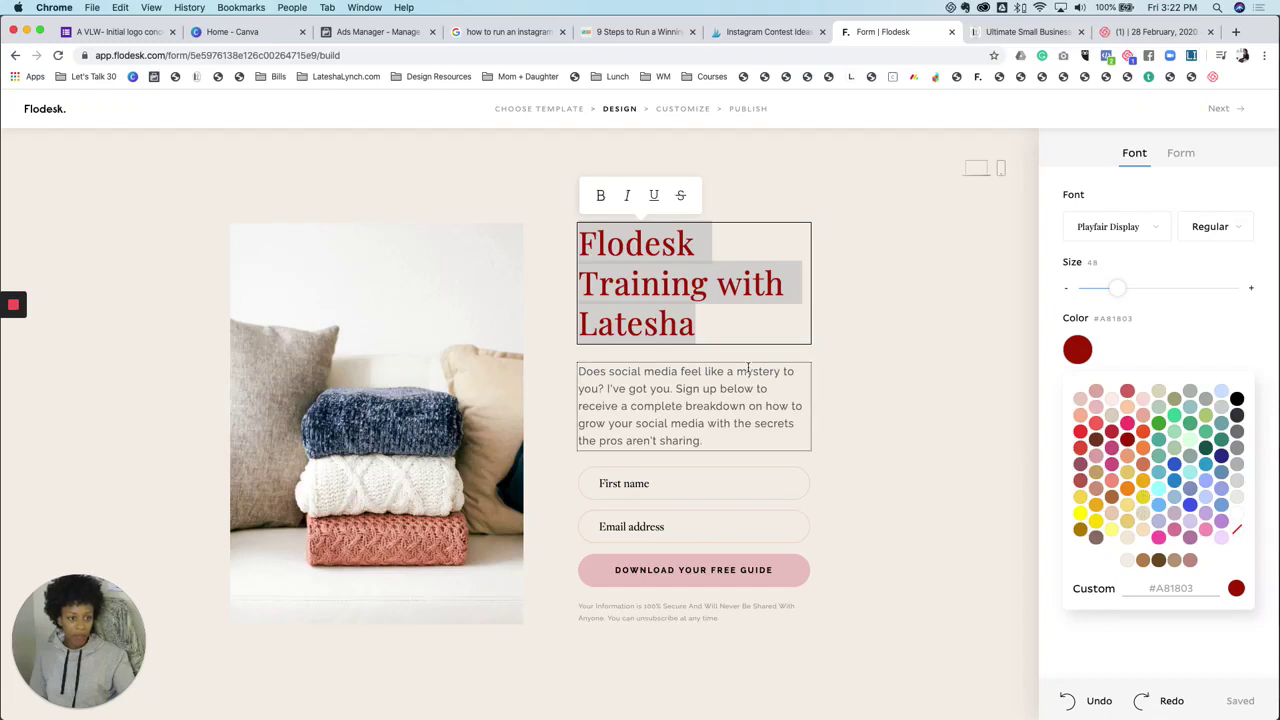
Select the intro paragraph and colour its text black
{"action": "left_click", "coordinate": [719, 400]}
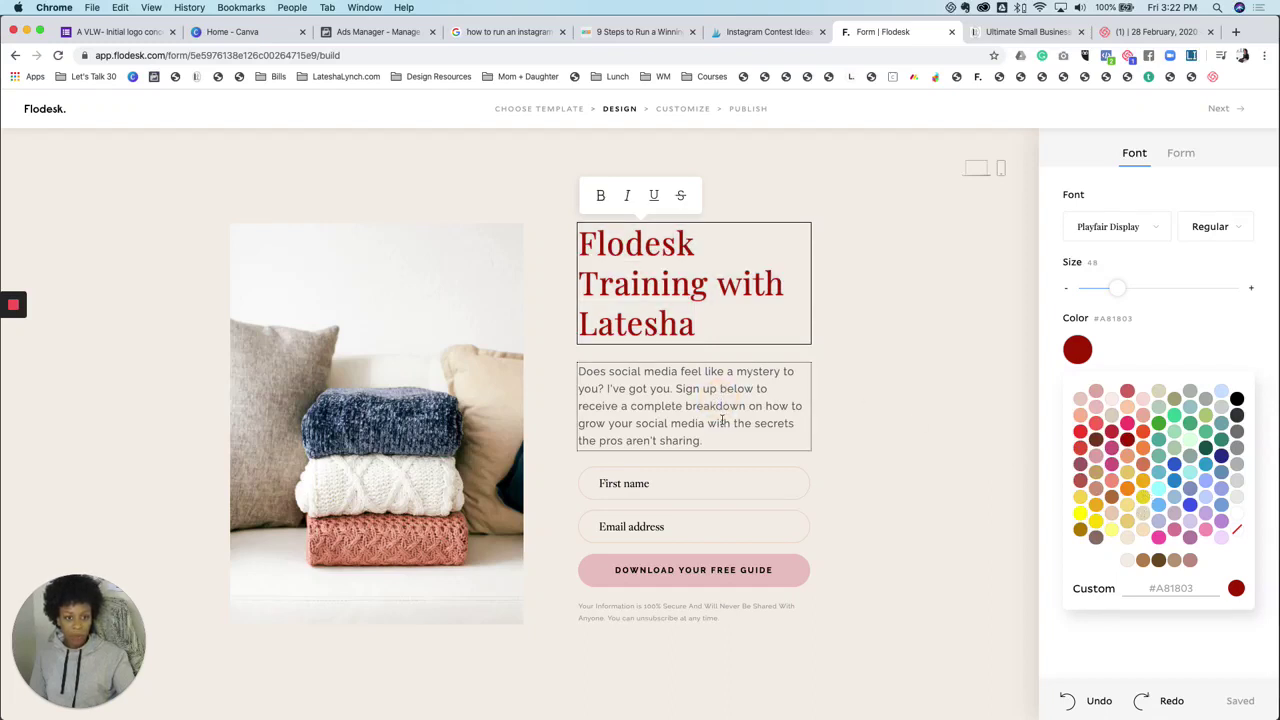
{"action": "left_click_drag", "start_coordinate": [623, 409], "coordinate": [589, 376]}
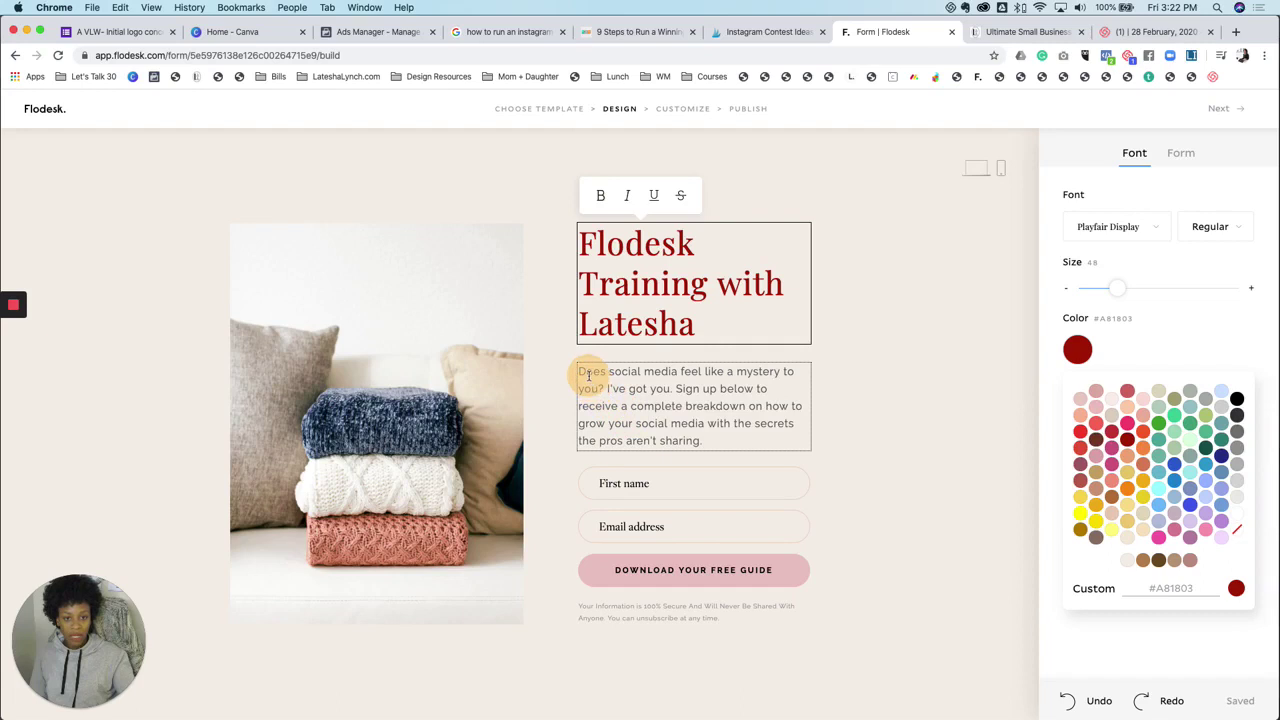
{"action": "left_click", "coordinate": [701, 418]}
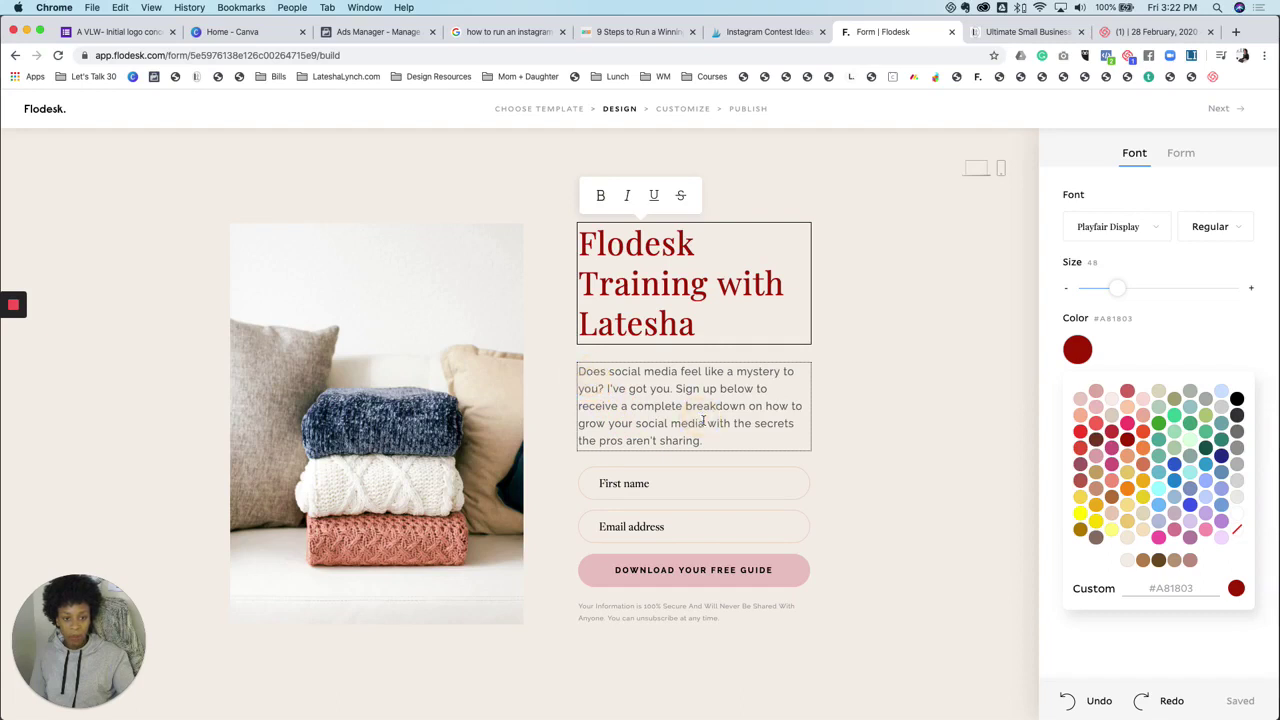
{"action": "triple_click", "coordinate": [738, 446]}
{"action": "left_click", "coordinate": [1082, 352]}
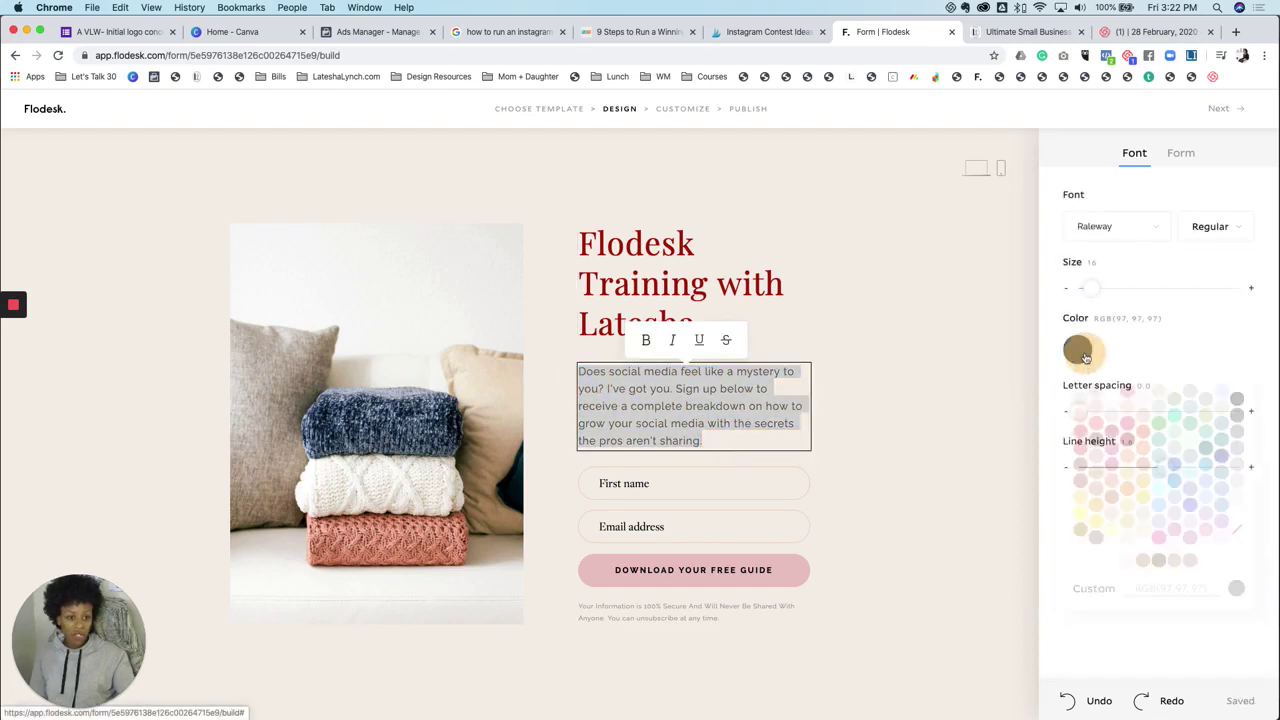
{"action": "left_click", "coordinate": [1237, 399]}
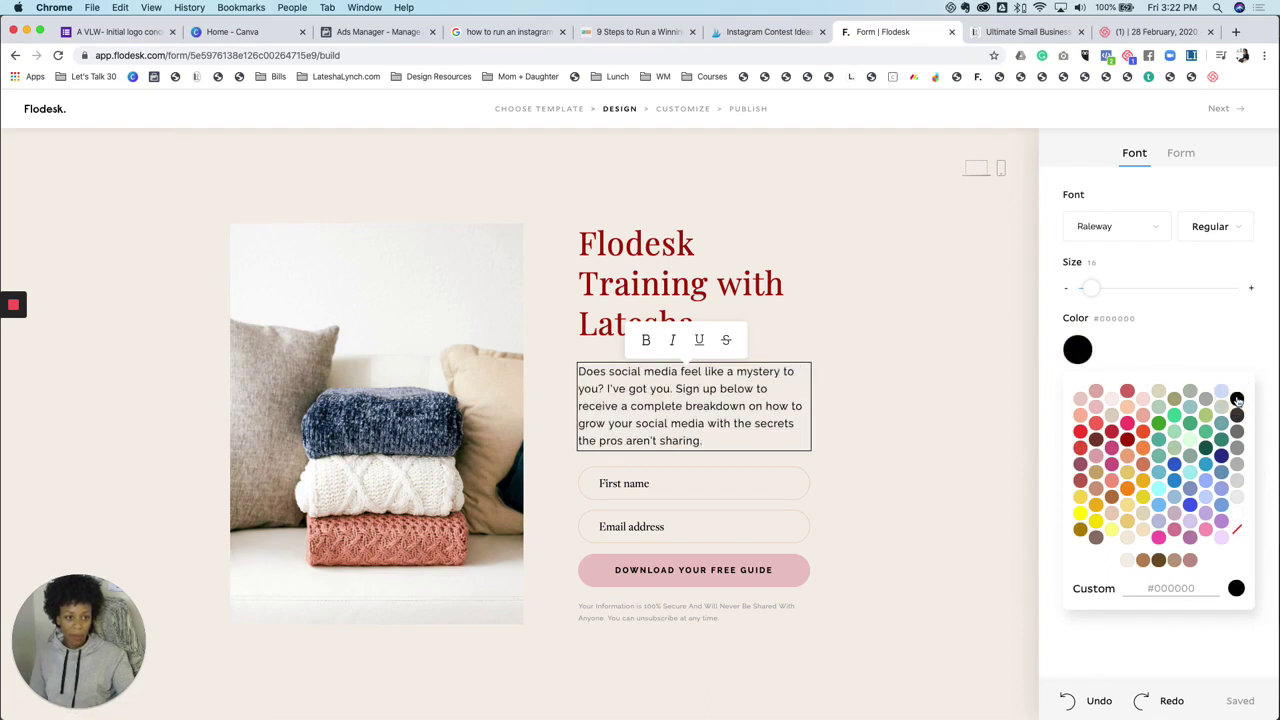
Set the paragraph font to Didot at size 20
{"action": "left_click", "coordinate": [1251, 288]}
{"action": "left_click", "coordinate": [1251, 288]}
{"action": "left_click", "coordinate": [1135, 232]}
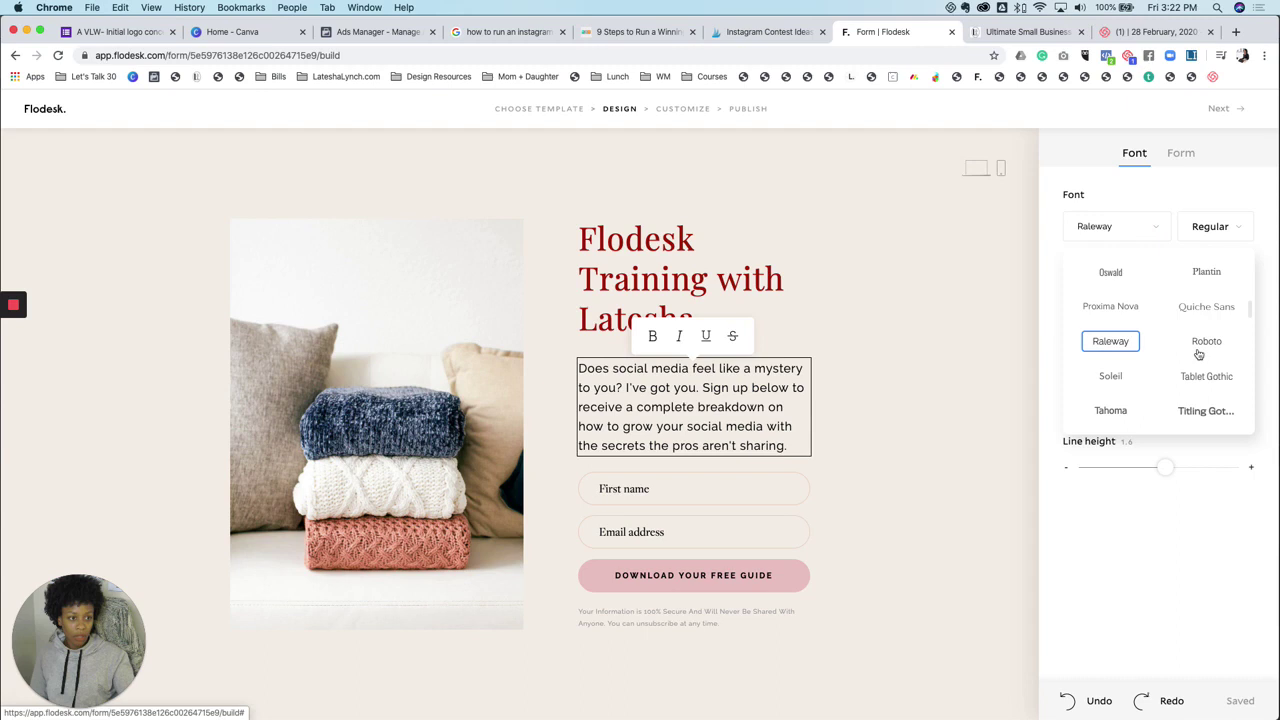
{"action": "scroll", "coordinate": [1201, 358], "scroll_direction": "down", "scroll_amount": 1}
{"action": "scroll", "coordinate": [1201, 358], "scroll_direction": "down", "scroll_amount": 3}
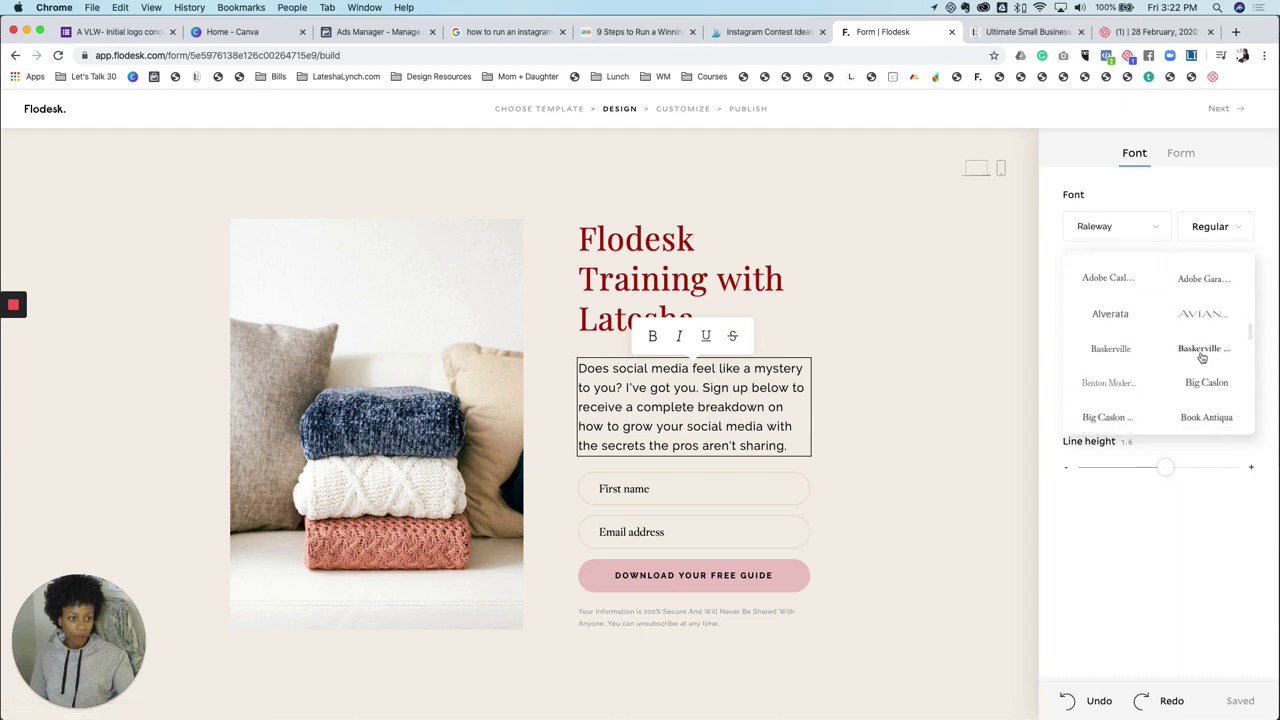
{"action": "scroll", "coordinate": [1201, 358], "scroll_direction": "down", "scroll_amount": 5}
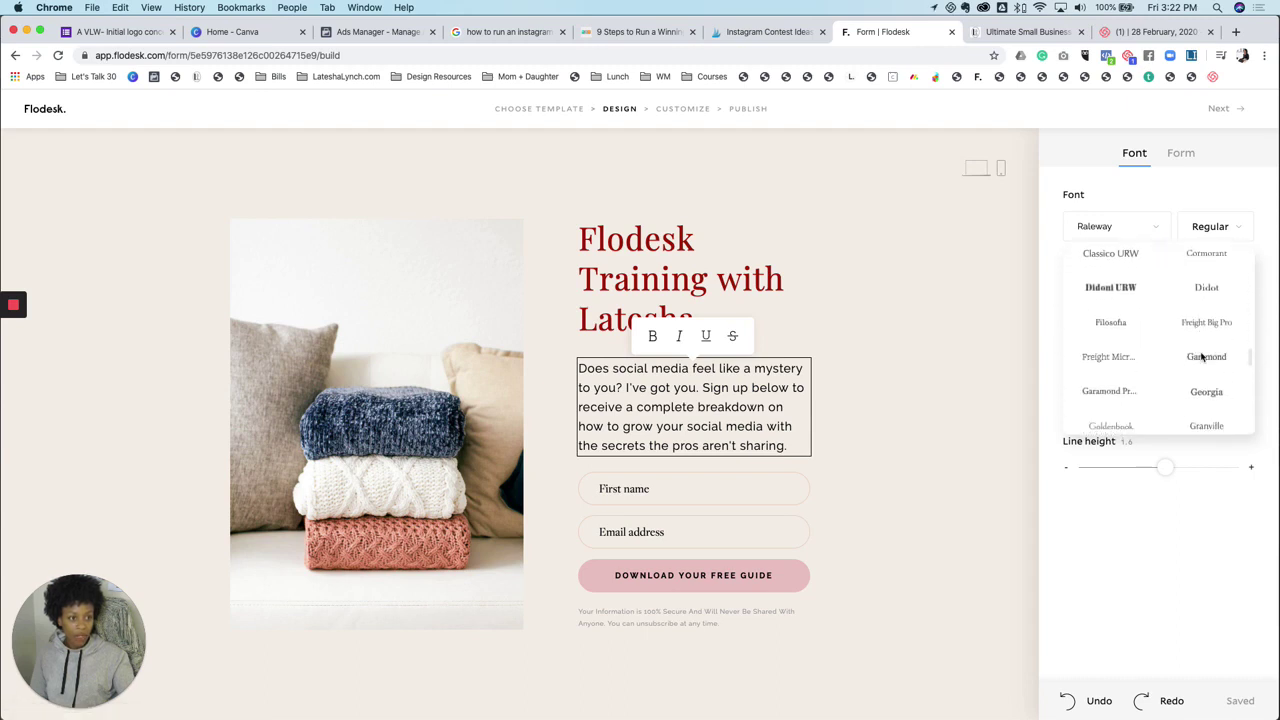
{"action": "scroll", "coordinate": [1201, 357], "scroll_direction": "up", "scroll_amount": 2}
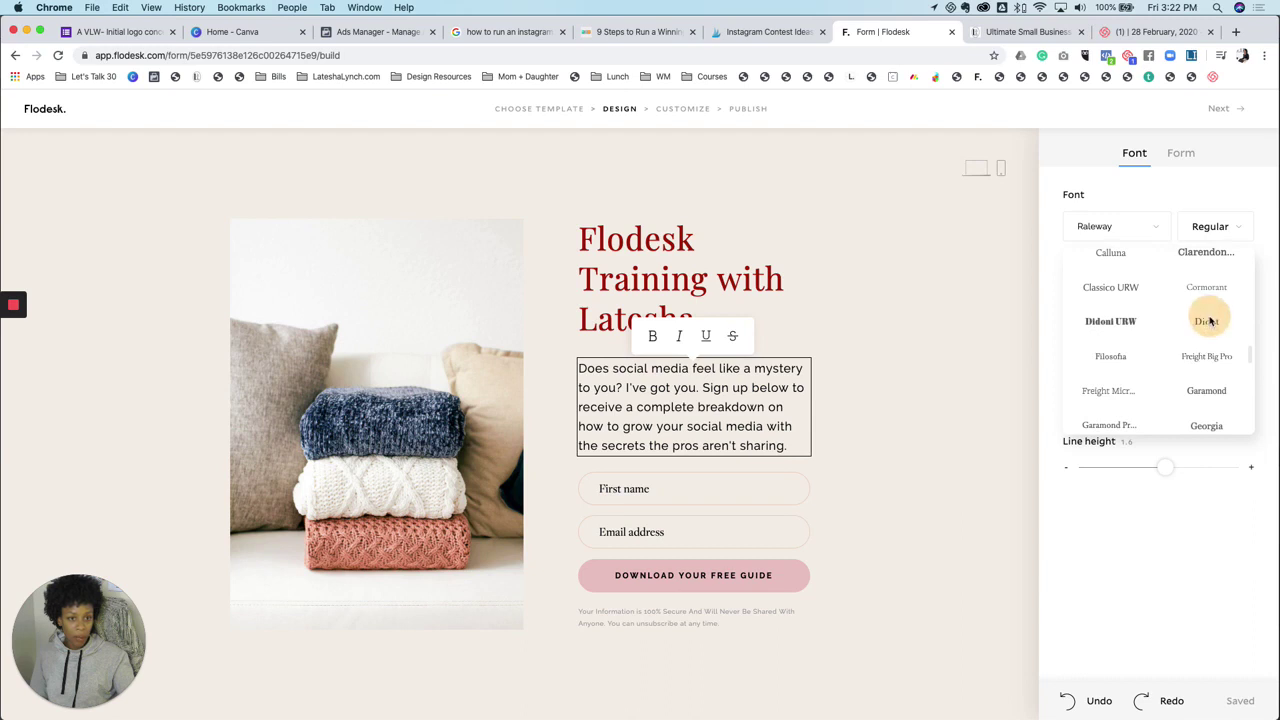
{"action": "left_click", "coordinate": [1205, 318]}
{"action": "left_click", "coordinate": [1252, 290]}
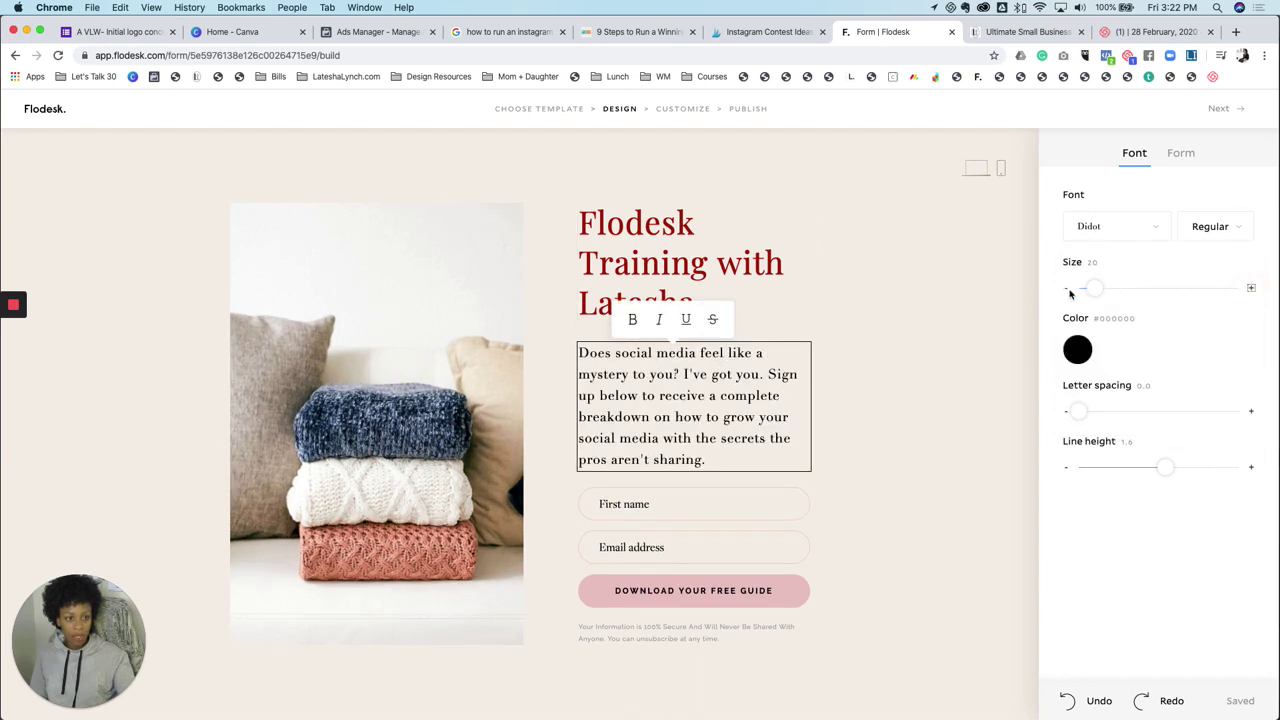
Set the paragraph's letter spacing to 0.7 and line height to 1.2
{"action": "mouse_move", "coordinate": [1085, 413]}
{"action": "left_mouse_down"}
{"action": "mouse_move", "coordinate": [1140, 415]}
{"action": "mouse_move", "coordinate": [1097, 413]}
{"action": "left_mouse_up"}
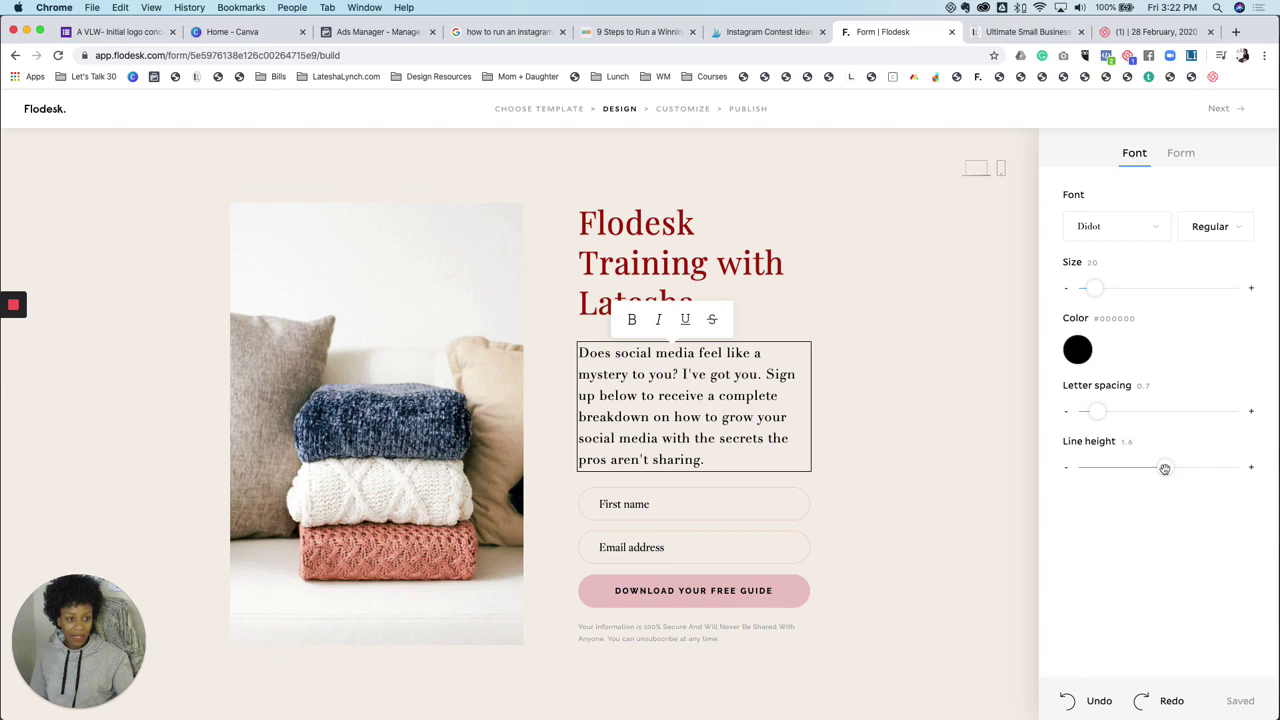
{"action": "left_click_drag", "start_coordinate": [1164, 468], "coordinate": [1142, 470]}
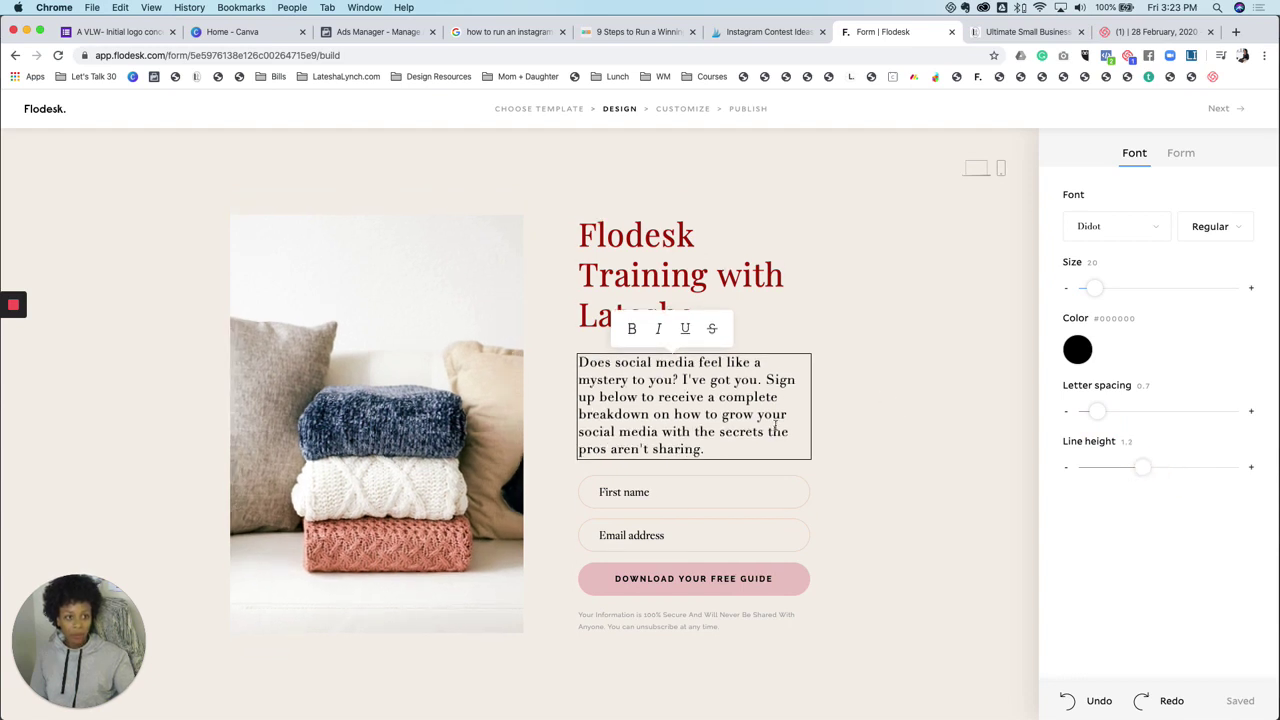
{"action": "left_click", "coordinate": [740, 414]}
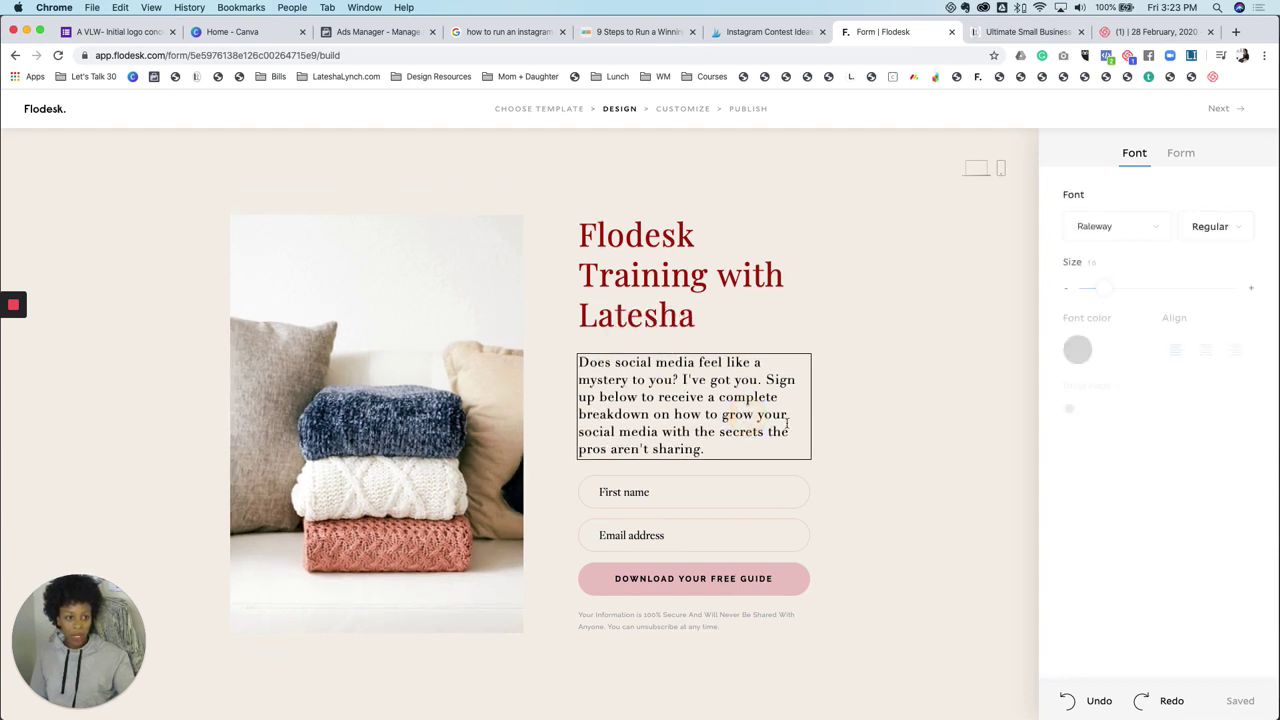
After trying other alignments, left-align the description paragraph and switch drop caps off
{"action": "left_click", "coordinate": [1176, 354]}
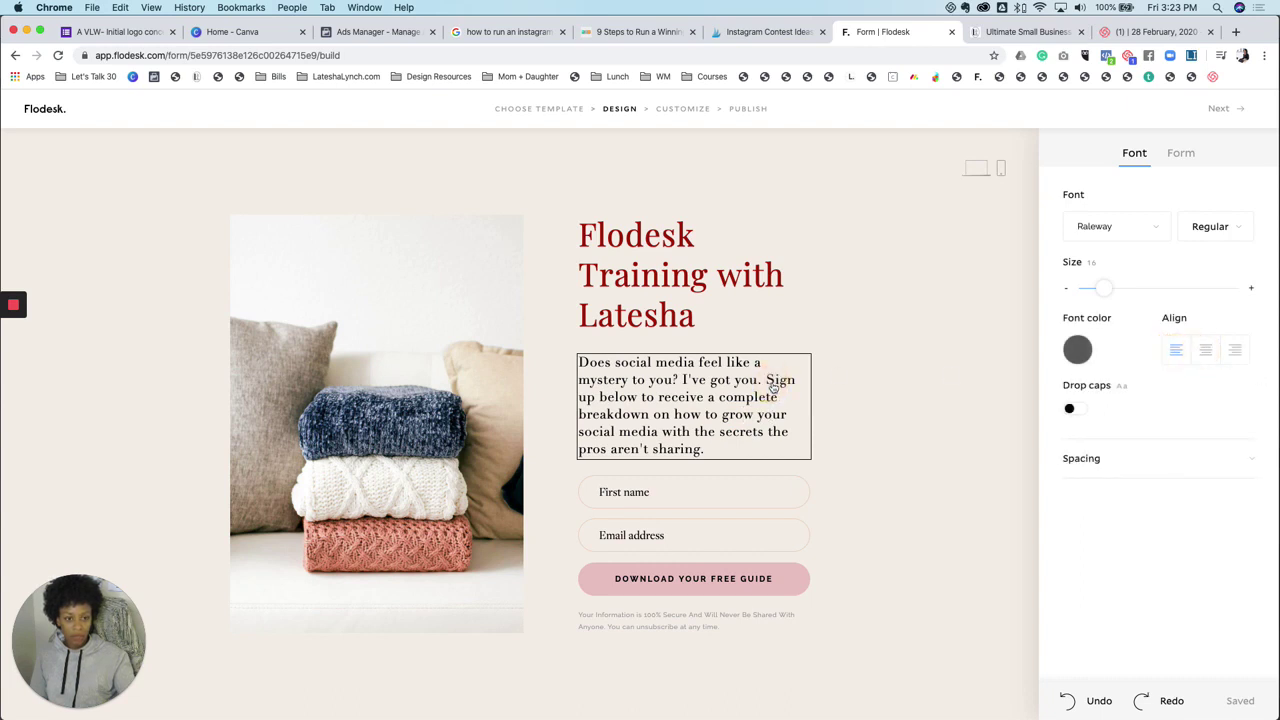
{"action": "key", "text": "super+z"}
{"action": "triple_click", "coordinate": [724, 430]}
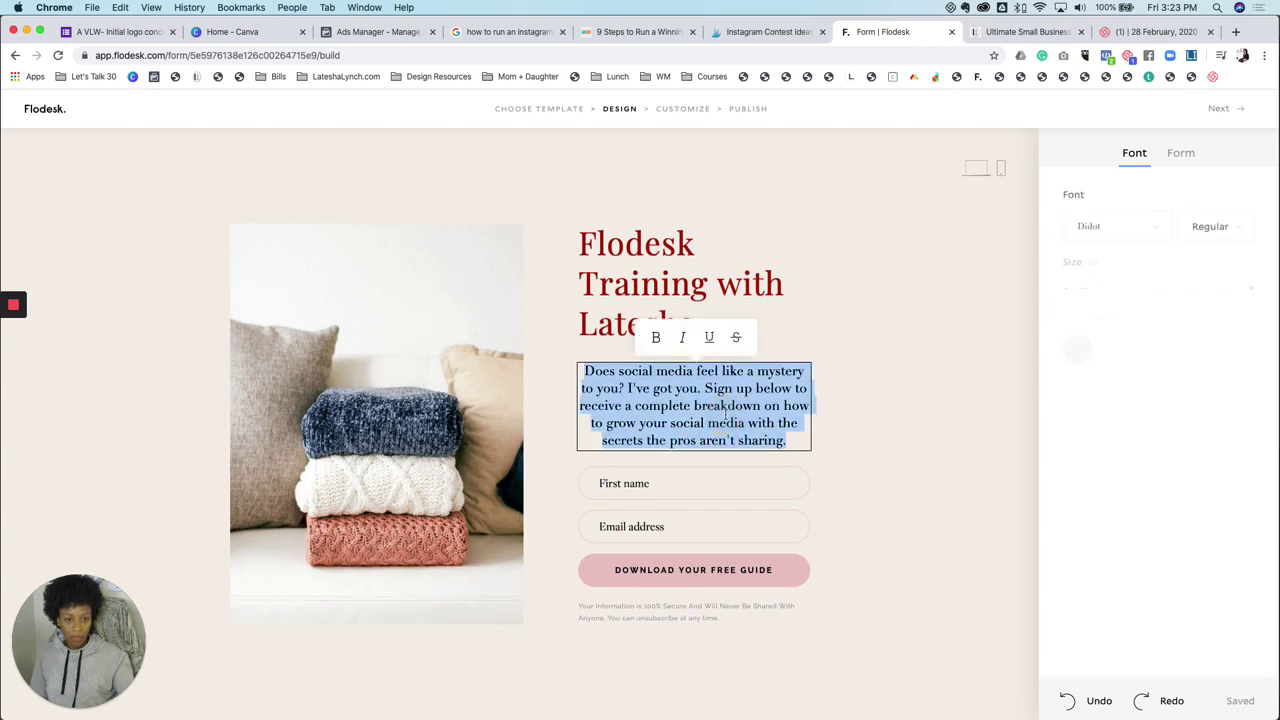
{"action": "left_click", "coordinate": [851, 408]}
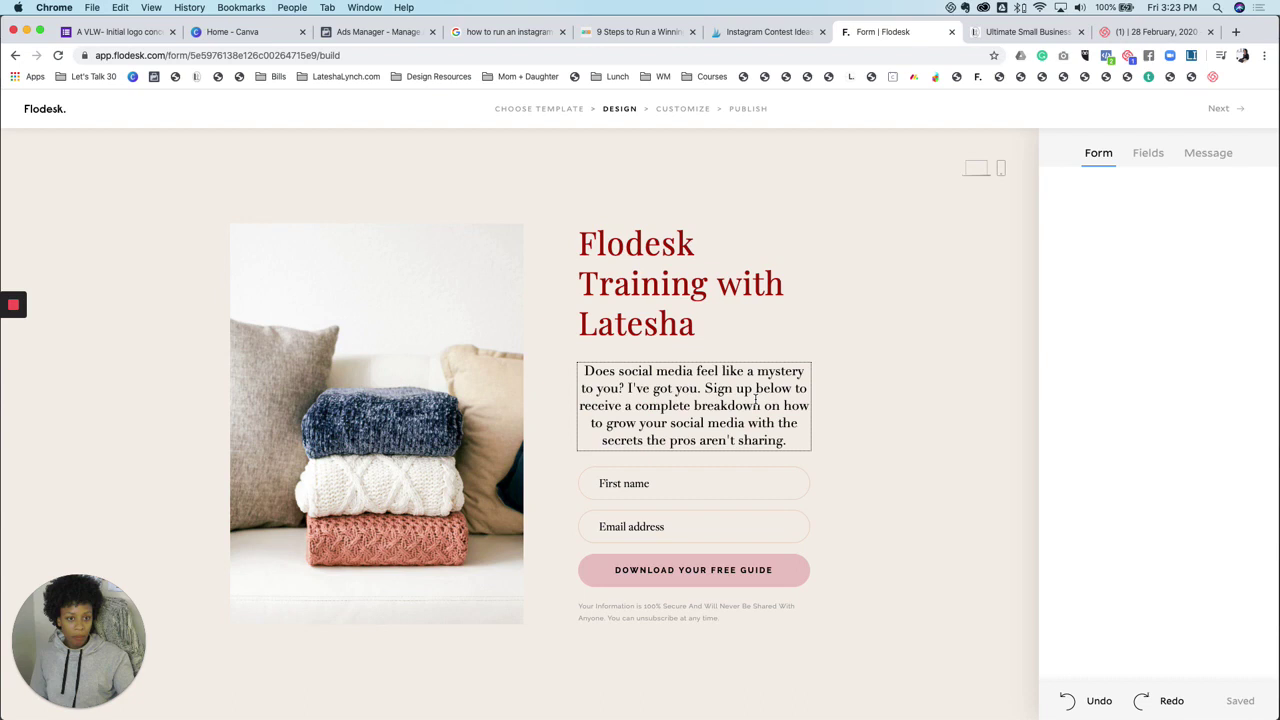
{"action": "left_click", "coordinate": [716, 401]}
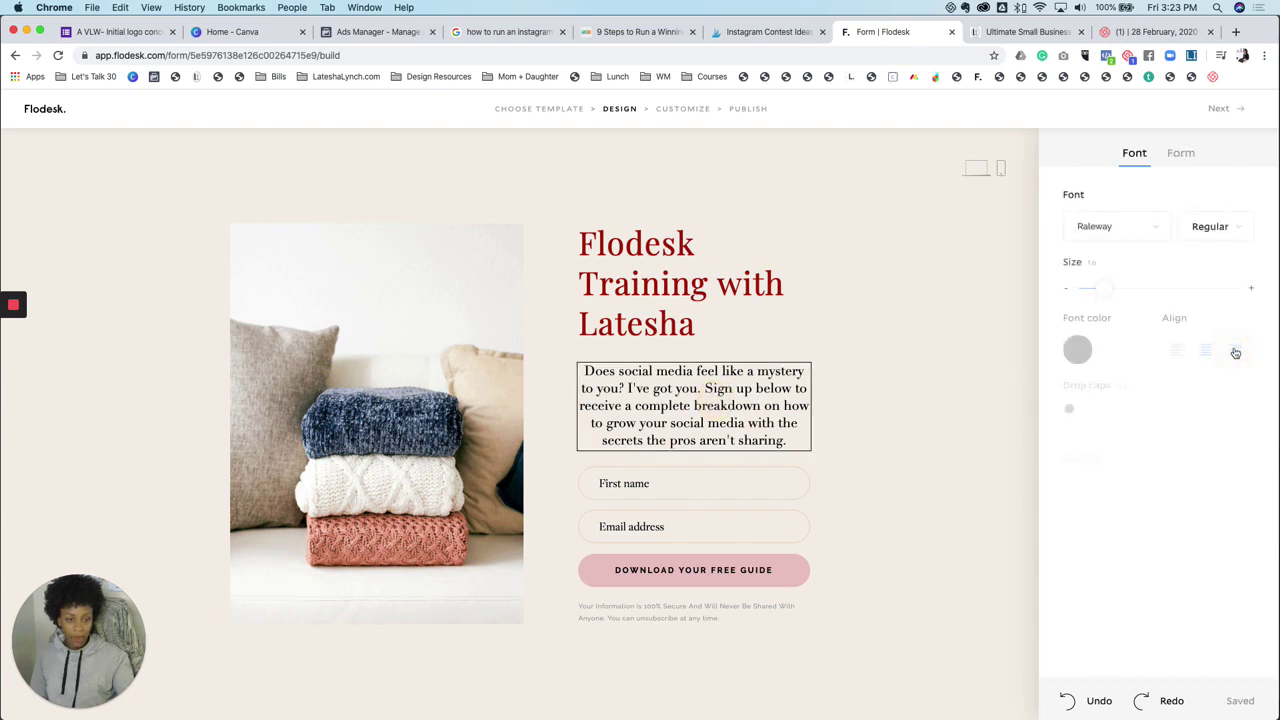
{"action": "left_click", "coordinate": [1174, 353]}
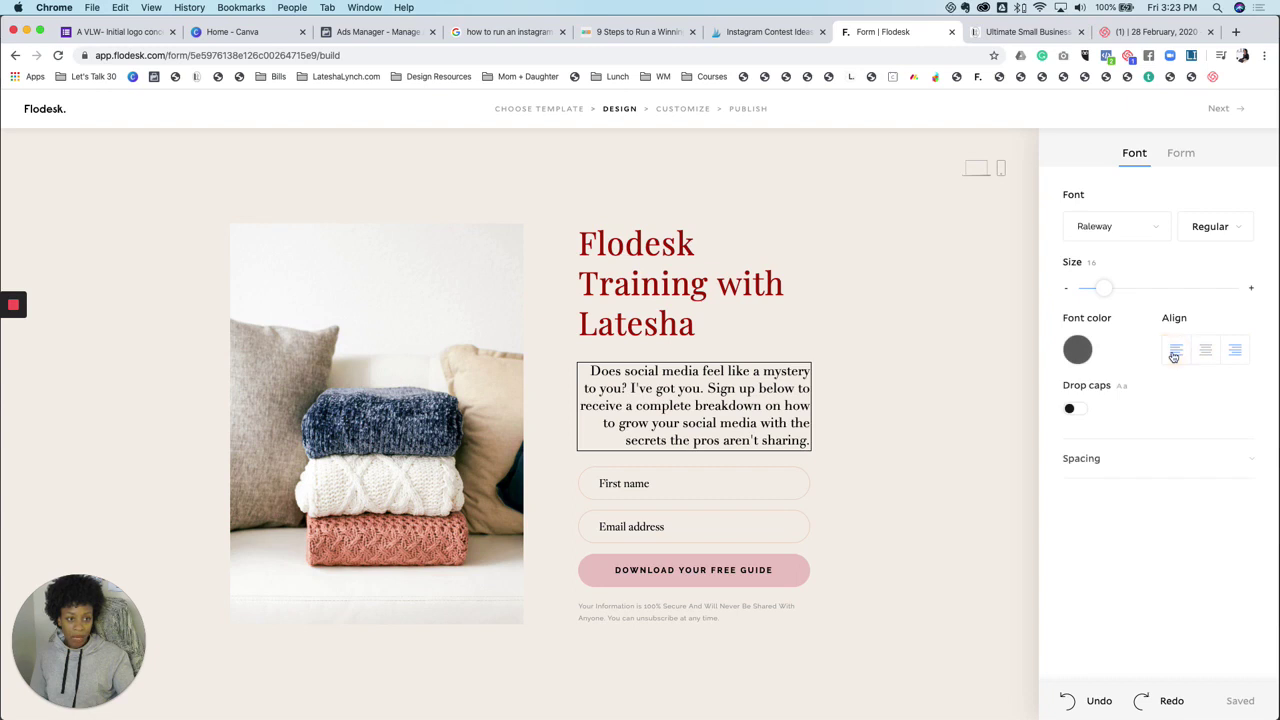
{"action": "left_click", "coordinate": [1069, 410]}
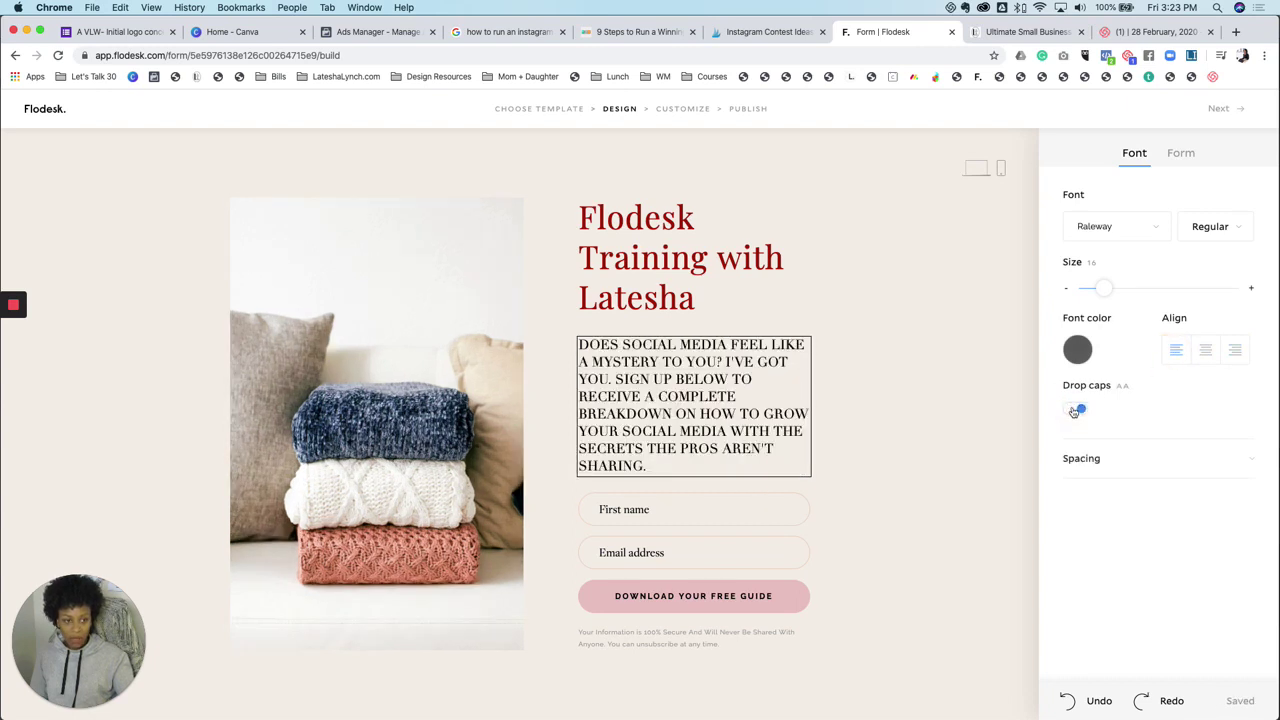
{"action": "left_click", "coordinate": [1068, 410]}
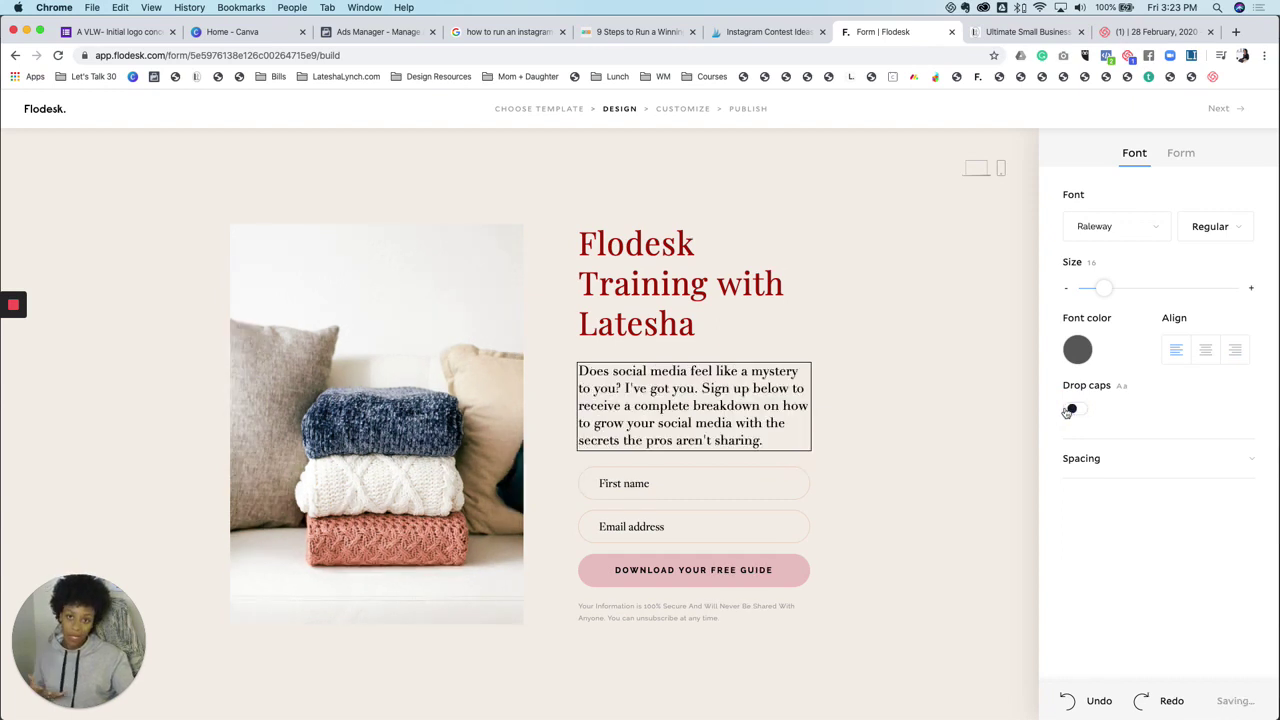
{"action": "left_click", "coordinate": [690, 486]}
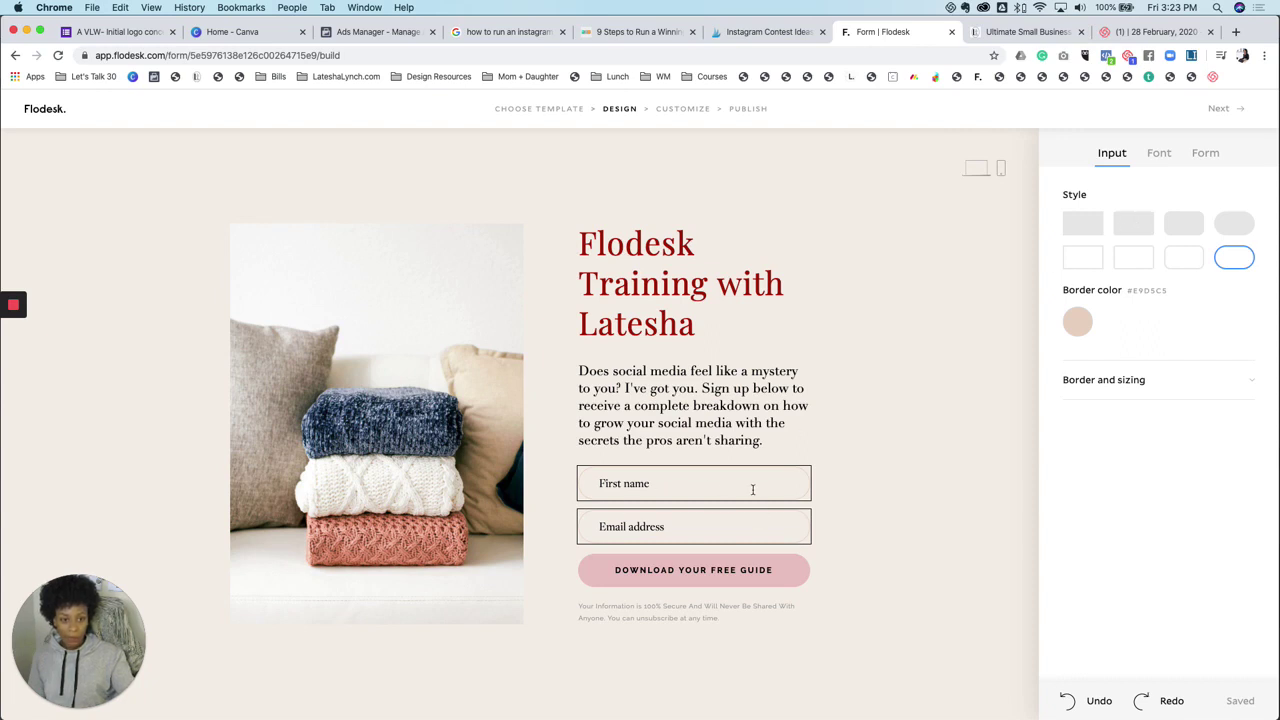
Give the name and email input fields square outlined borders
{"action": "left_click", "coordinate": [1091, 264]}
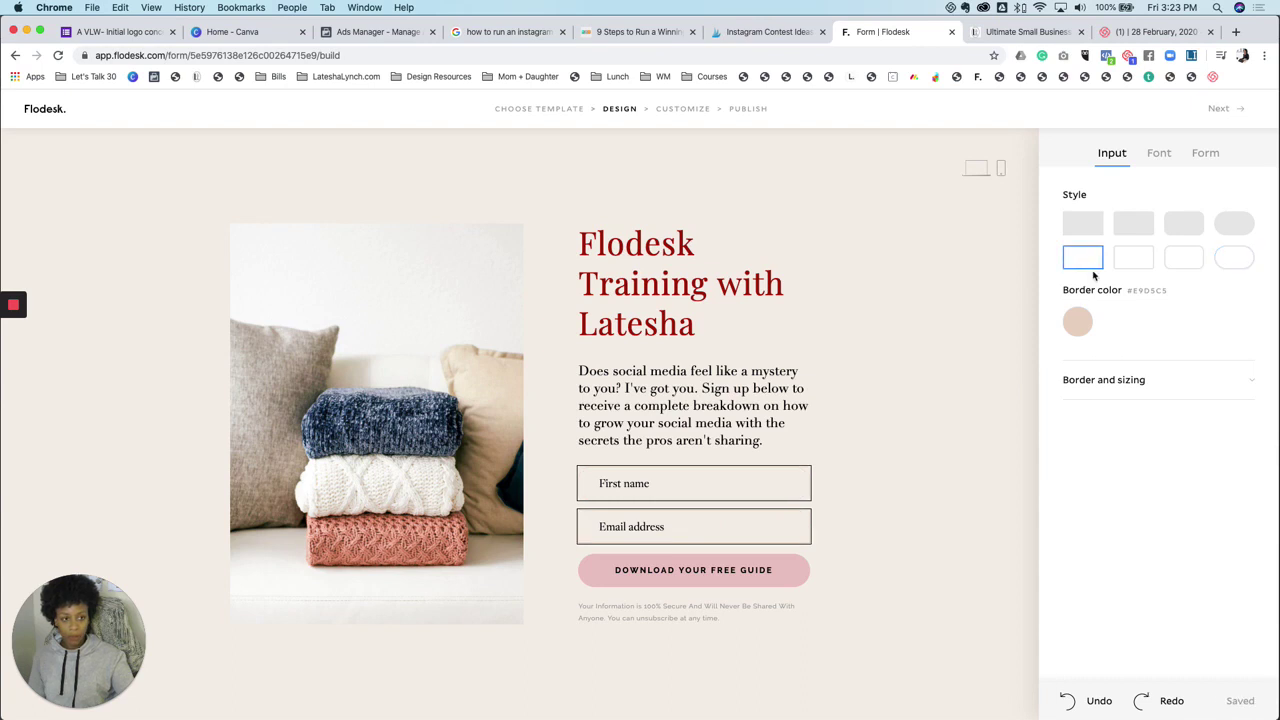
{"action": "left_click", "coordinate": [1080, 322]}
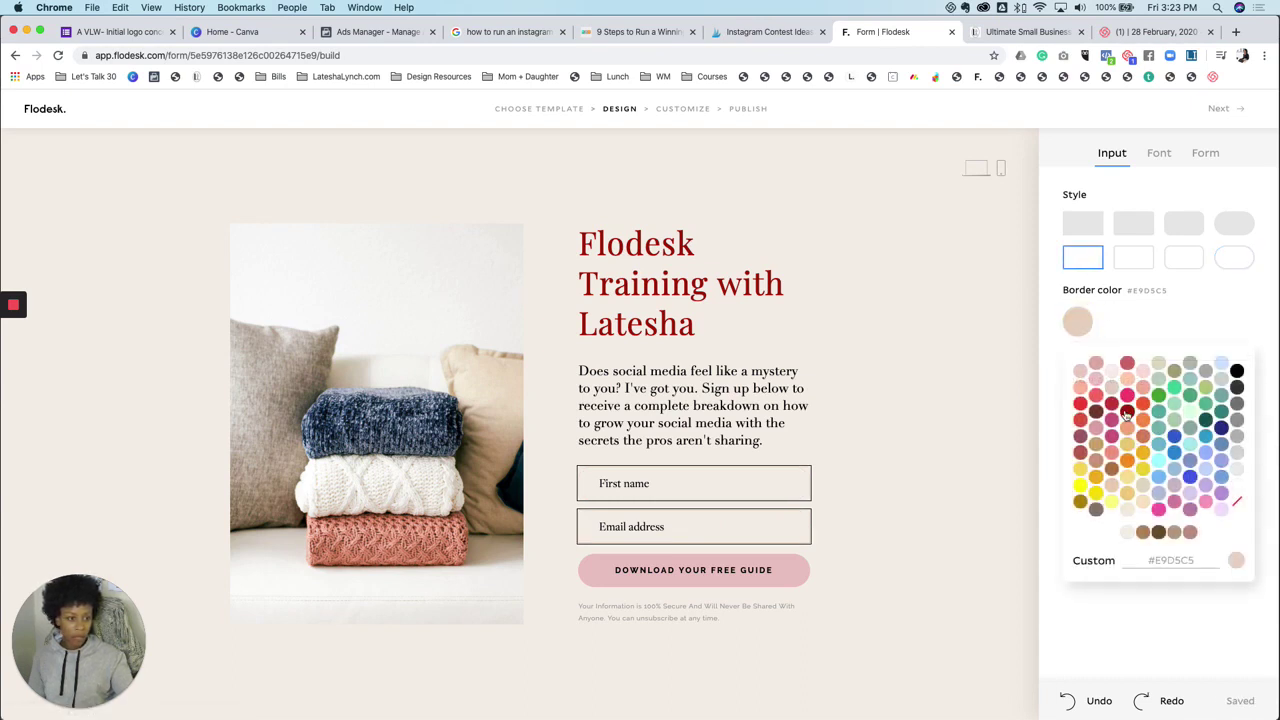
{"action": "left_click", "coordinate": [853, 427]}
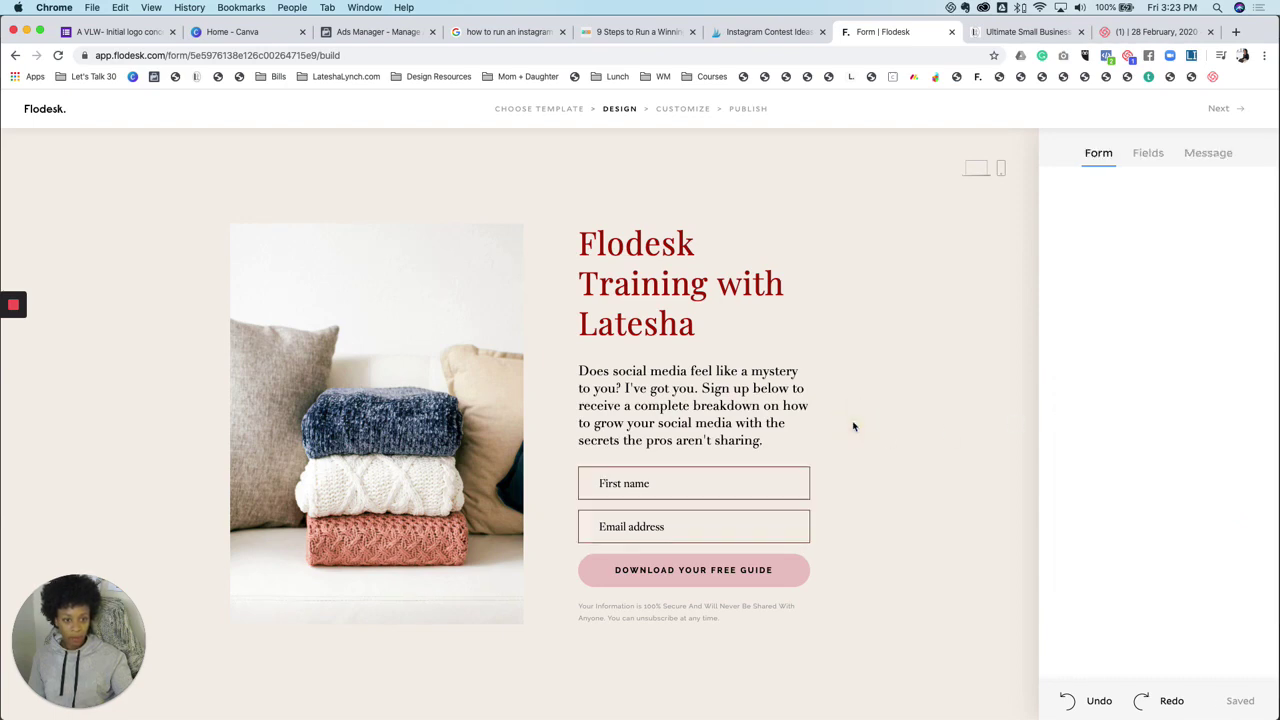
Make the download button a brown (#BB8755) filled block with square corners
{"action": "left_click", "coordinate": [787, 559]}
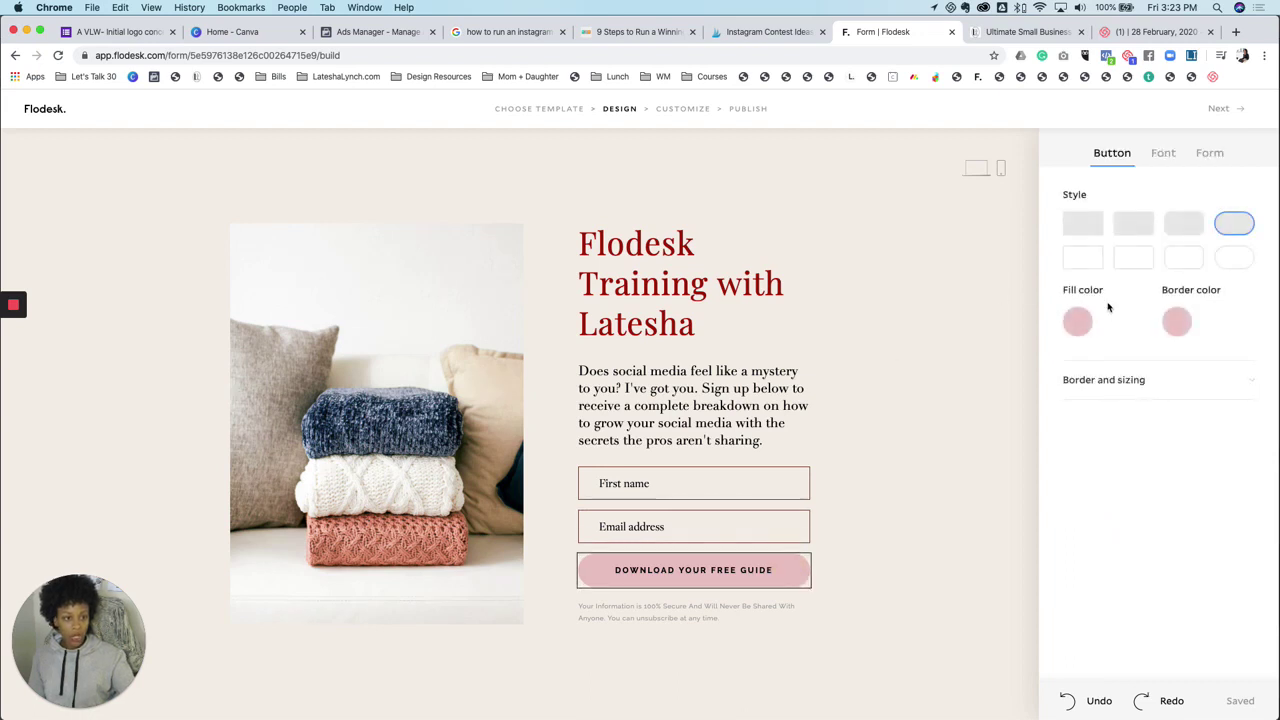
{"action": "left_click", "coordinate": [1082, 320]}
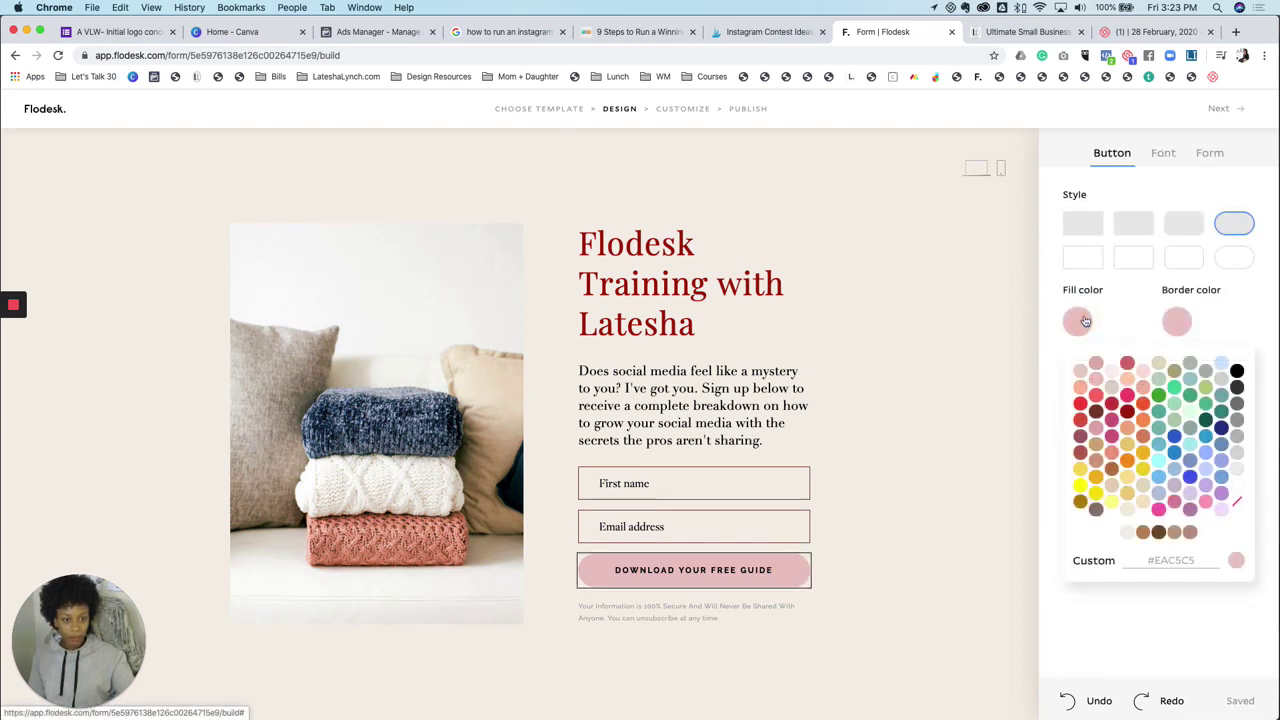
{"action": "left_click", "coordinate": [1145, 534]}
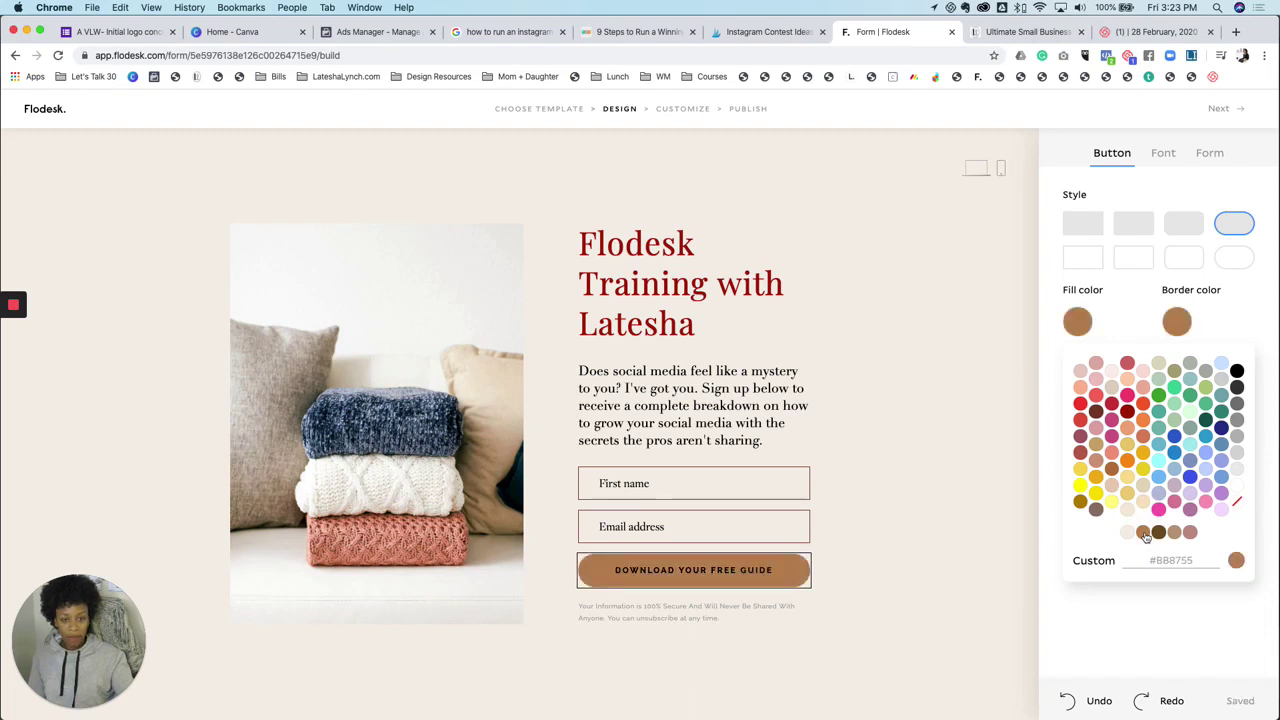
{"action": "left_click", "coordinate": [1082, 223]}
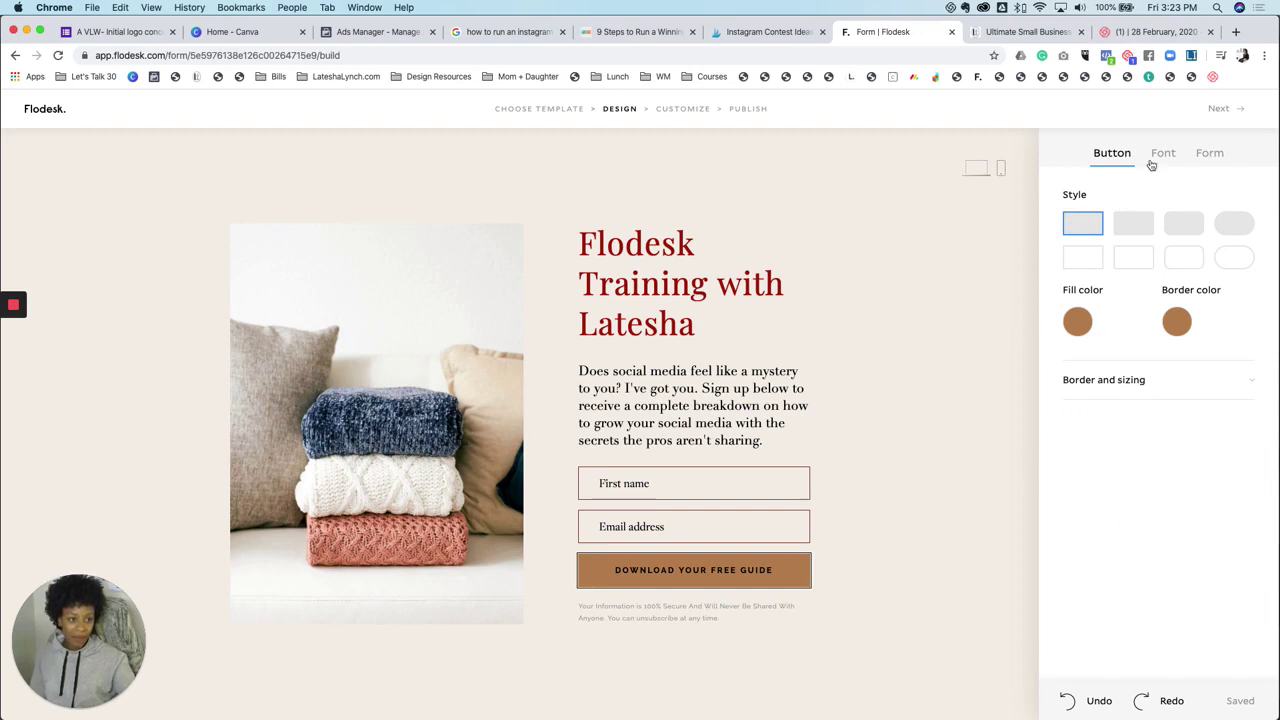
Set the button label colour to white and change its text to SUBSCRIBE TODAY
{"action": "left_click", "coordinate": [1166, 154]}
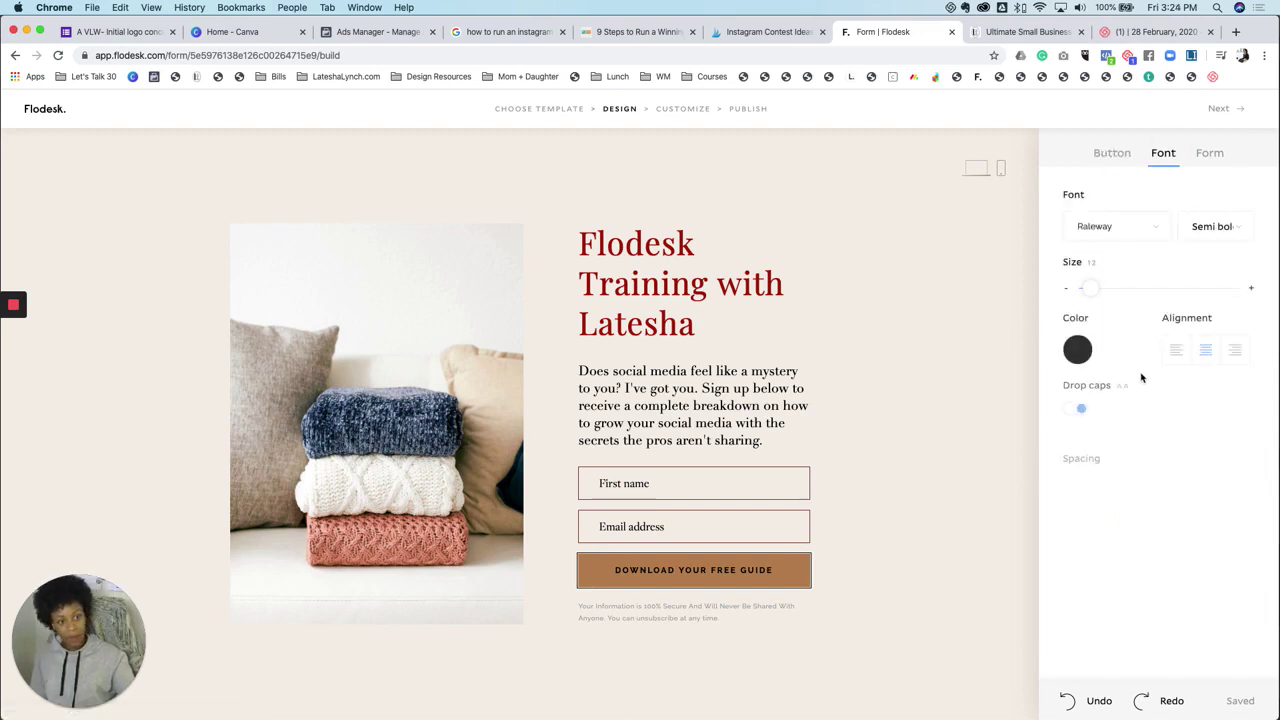
{"action": "left_click", "coordinate": [1080, 349]}
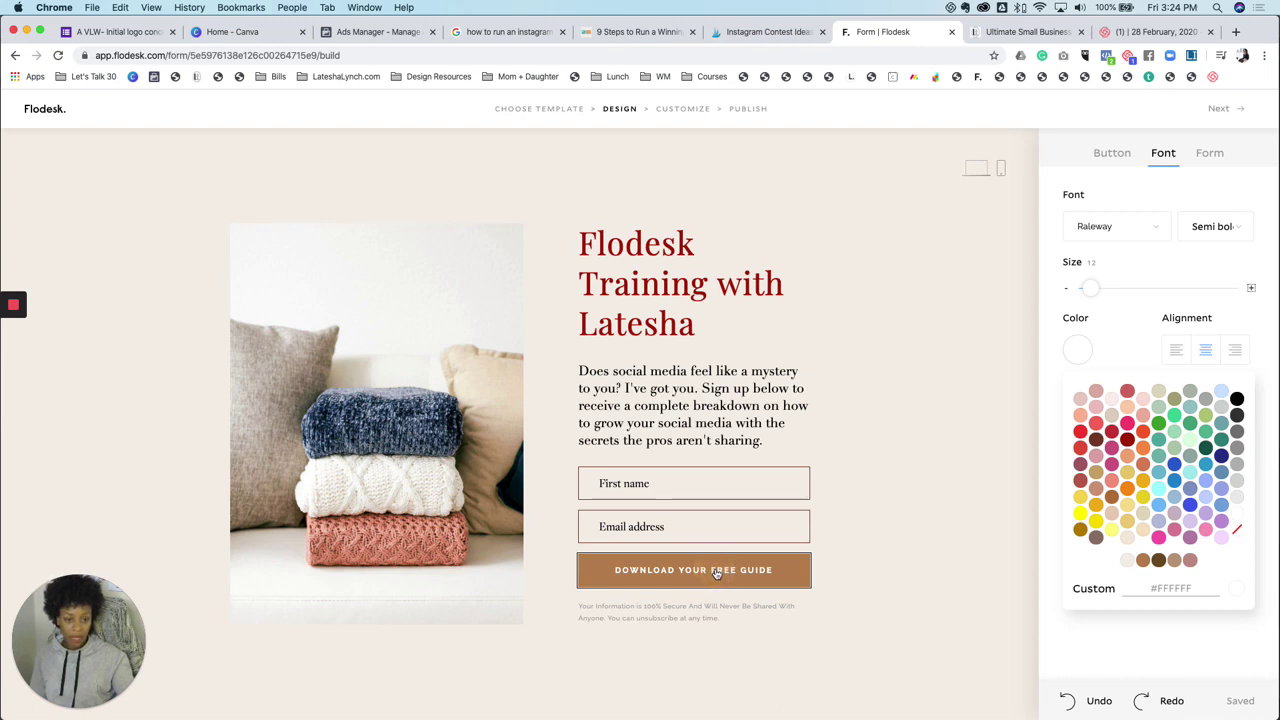
{"action": "left_click", "coordinate": [717, 573]}
{"action": "triple_click", "coordinate": [717, 570]}
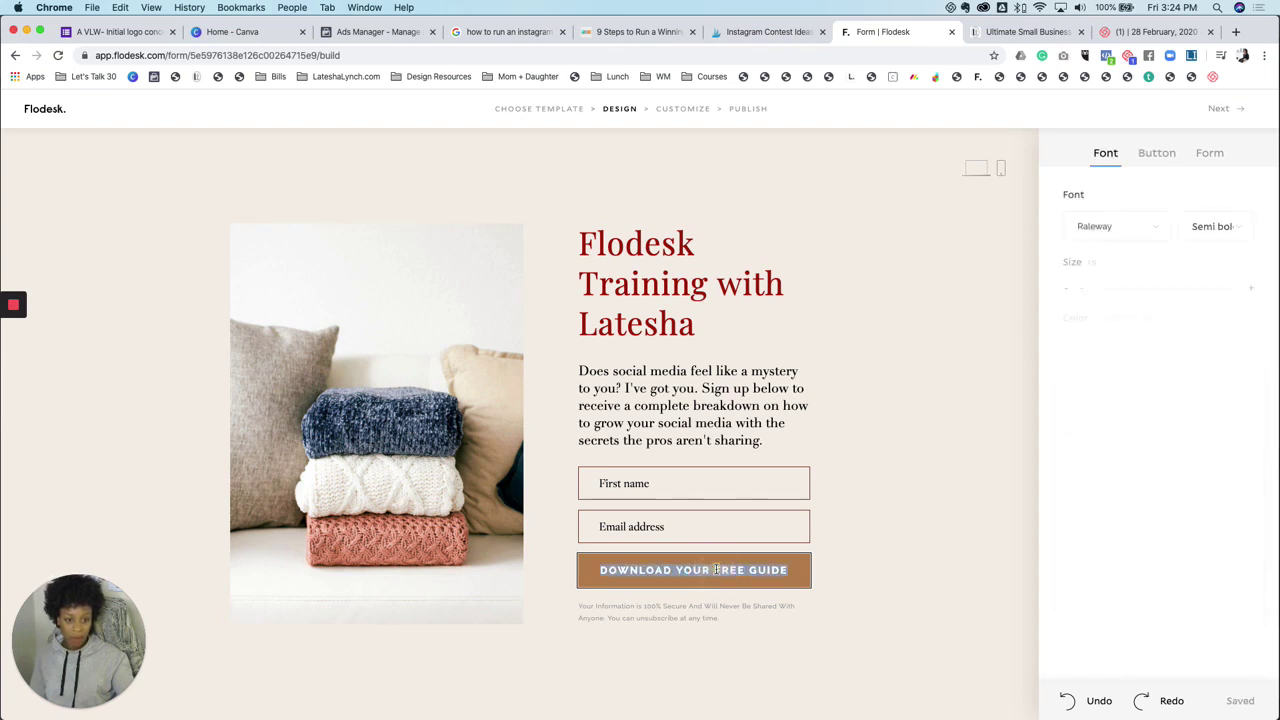
{"action": "type", "text": "S"}
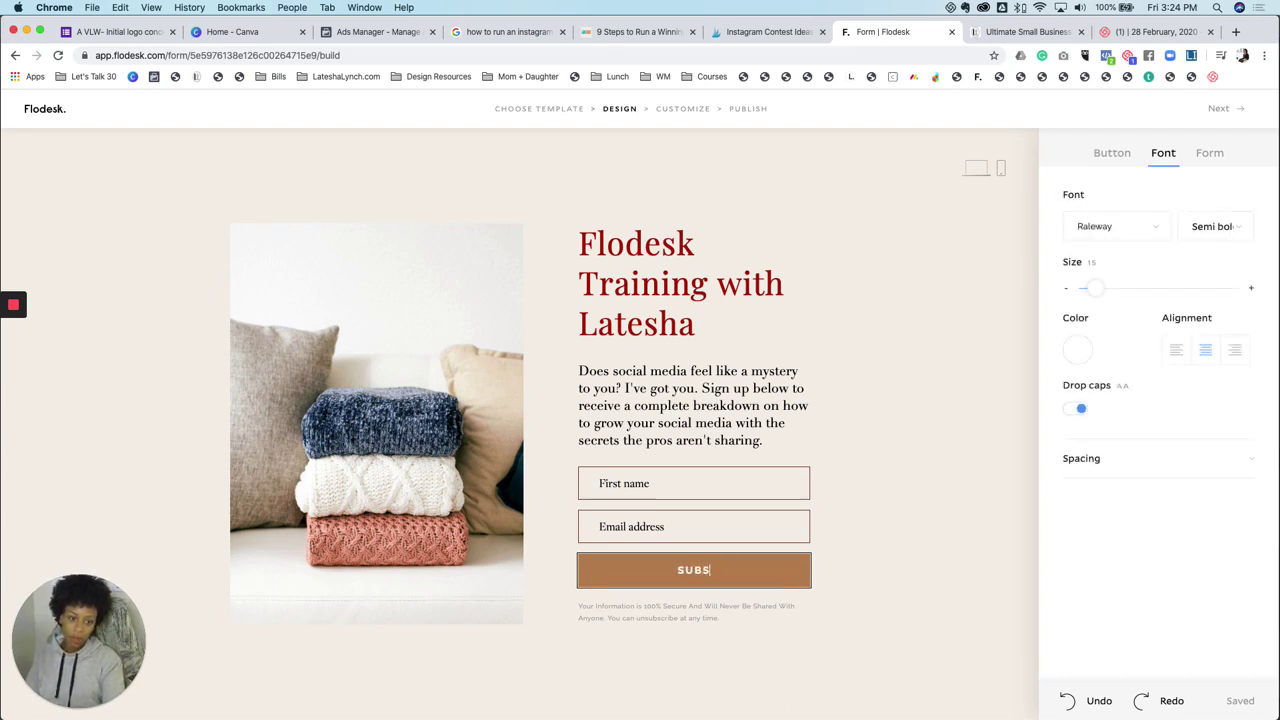
{"action": "type", "text": "UBCCRIBE TO"}
{"action": "key", "text": "BackSpace"}
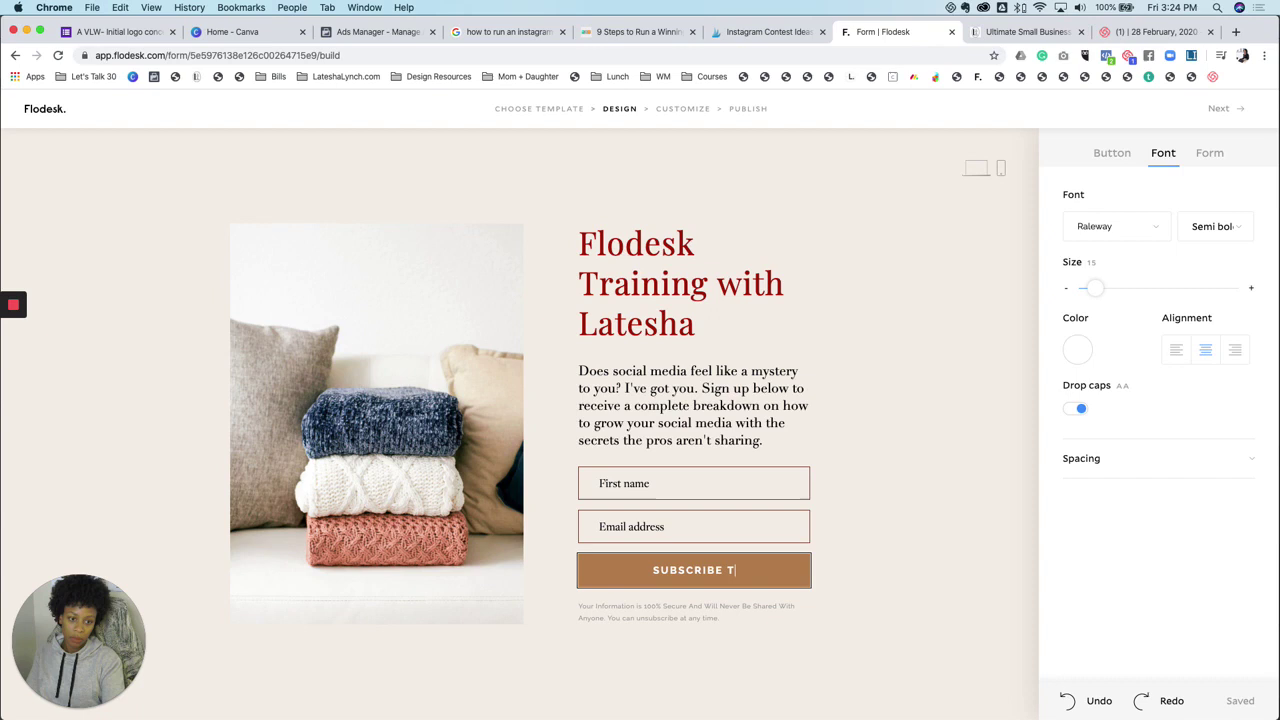
{"action": "type", "text": "ODAY"}
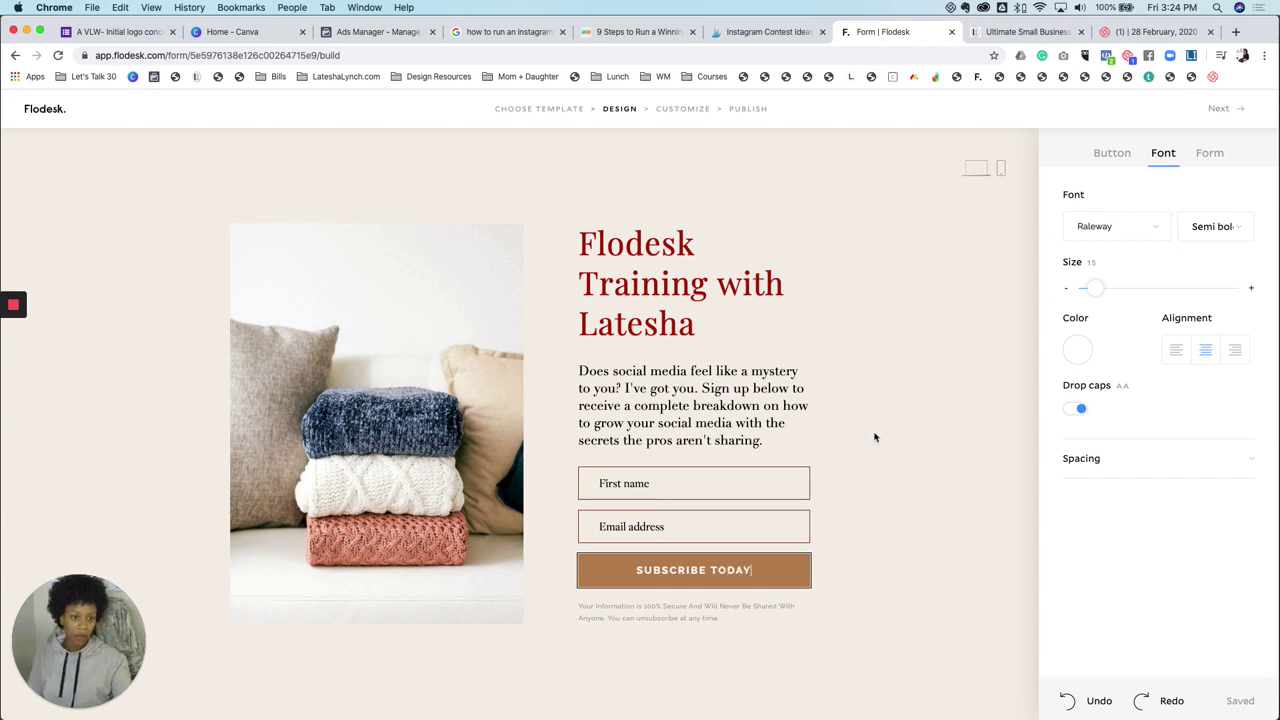
Change the disclaimer note under the button to black (#000000)
{"action": "left_click", "coordinate": [685, 621]}
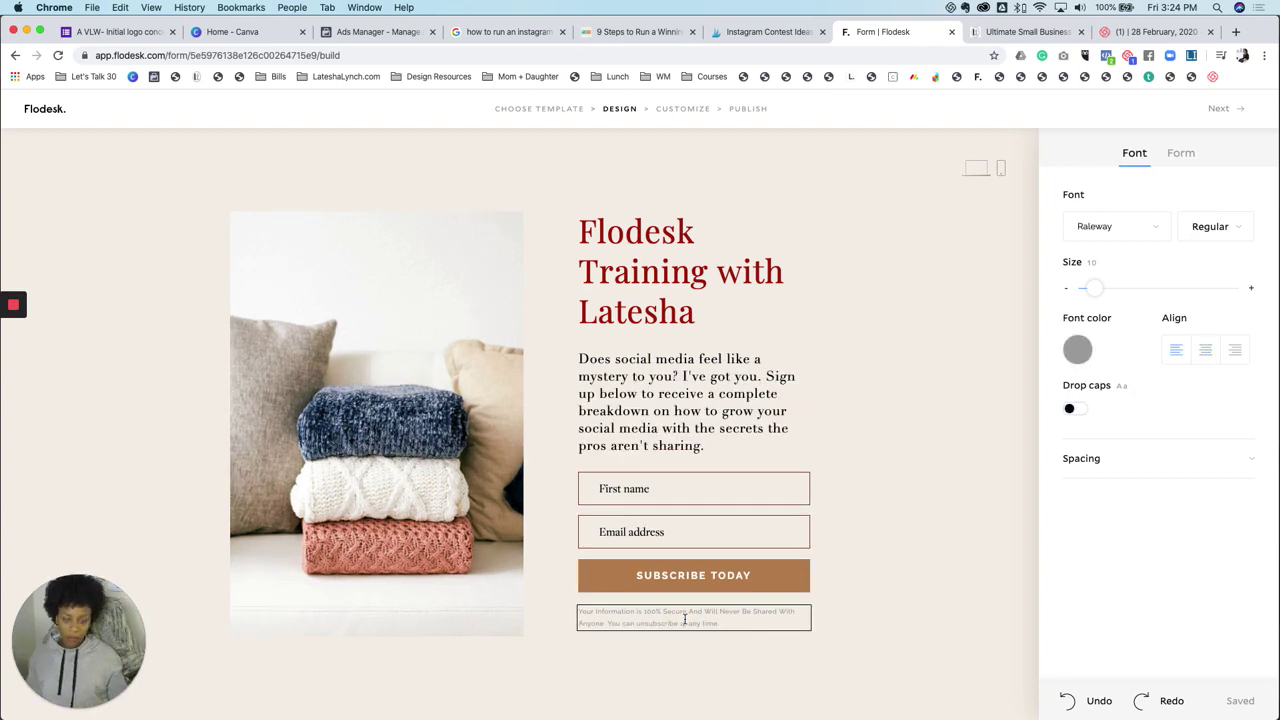
{"action": "left_click", "coordinate": [1078, 350]}
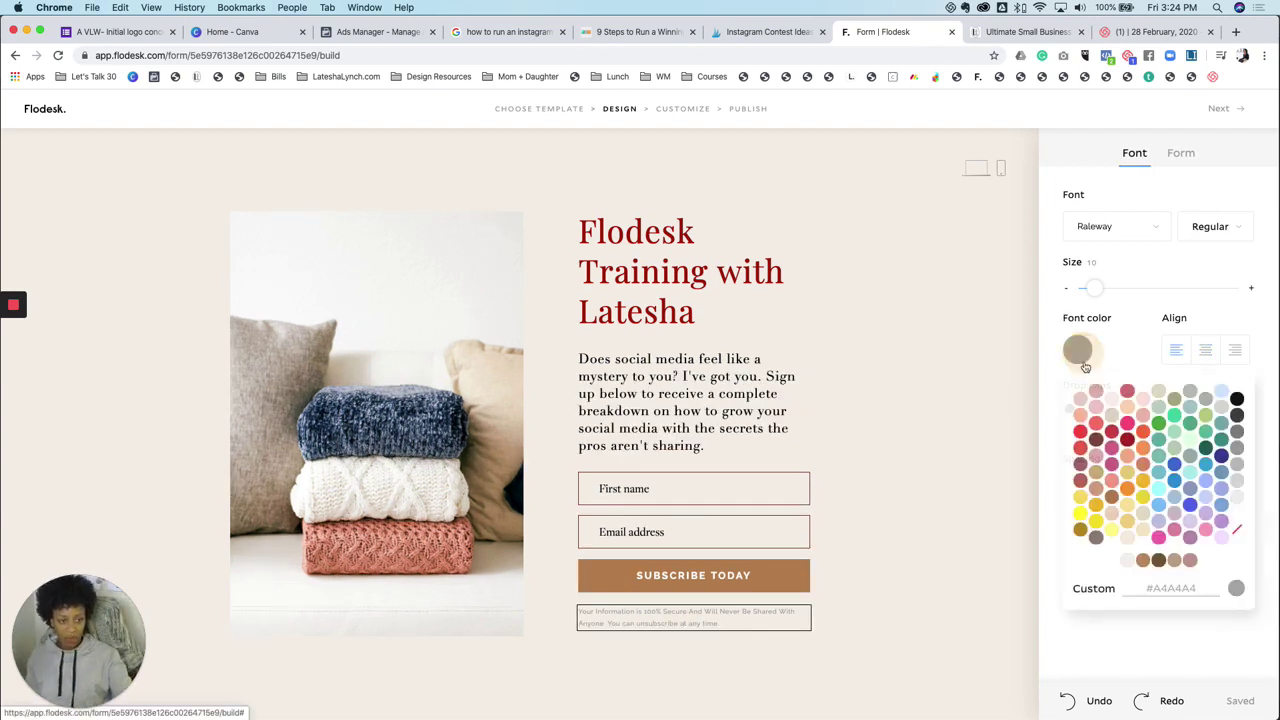
{"action": "left_click", "coordinate": [1237, 400]}
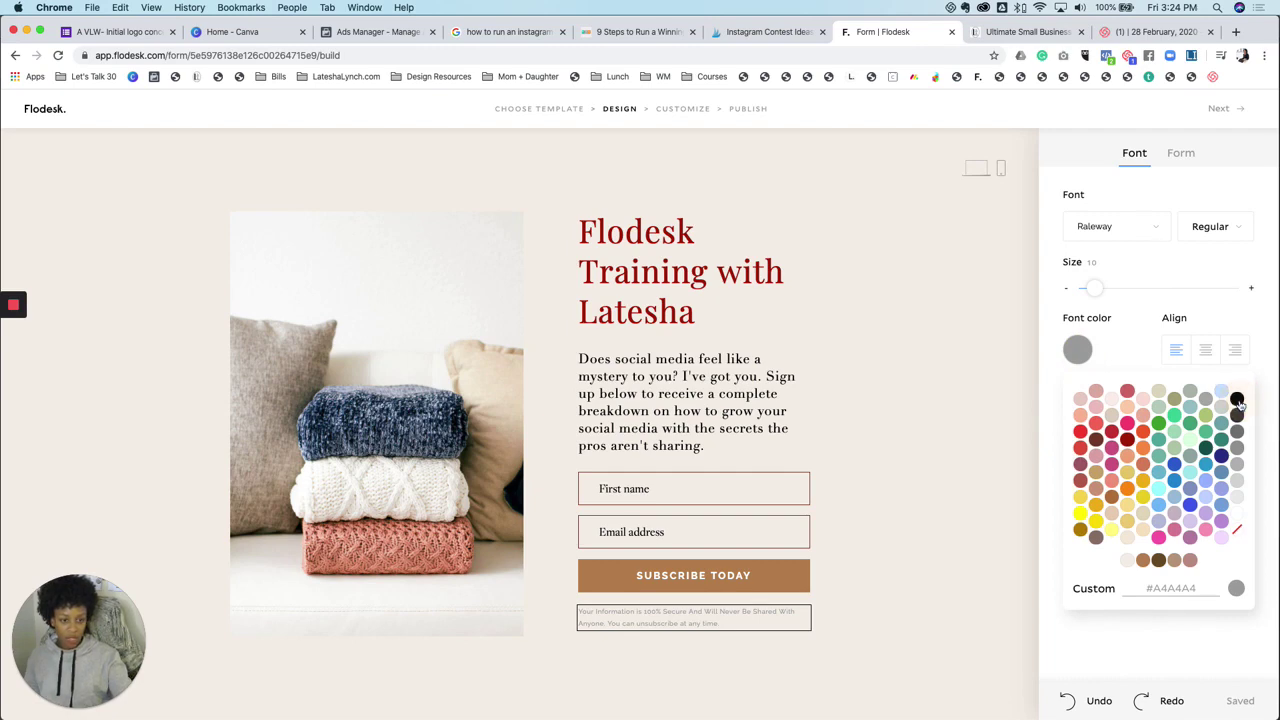
{"action": "left_click", "coordinate": [1237, 400]}
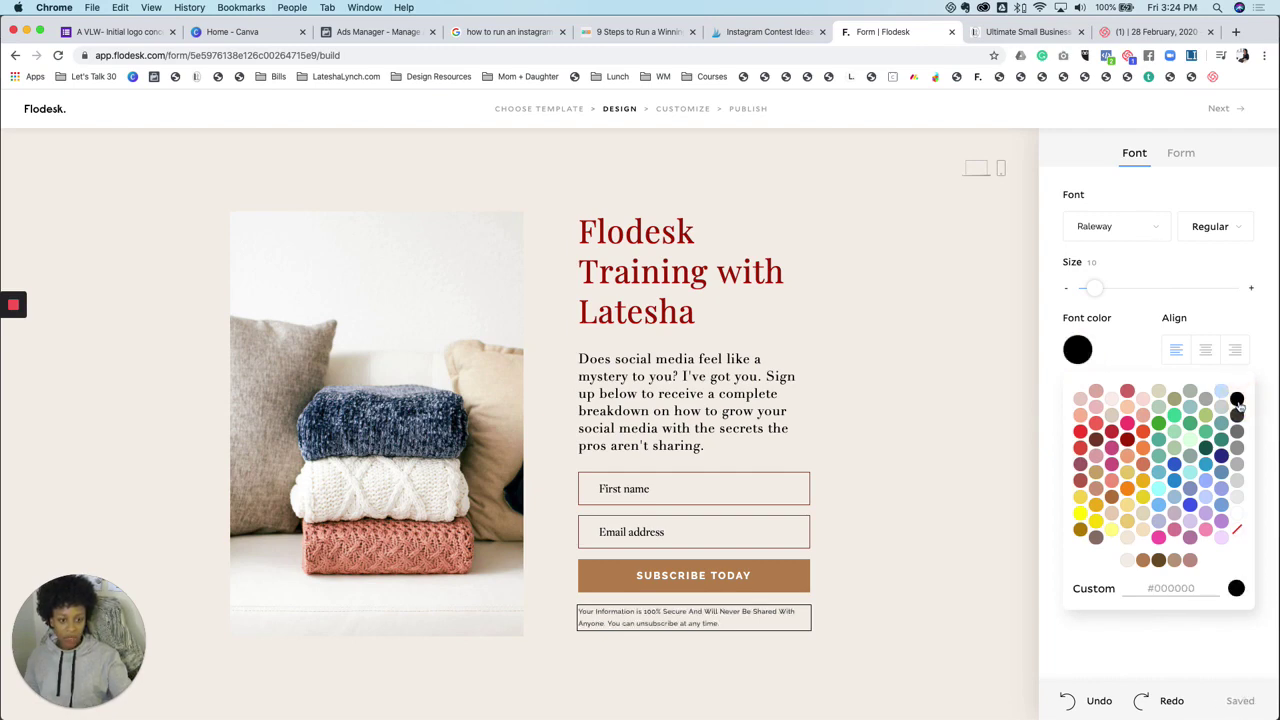
{"action": "left_click", "coordinate": [896, 417]}
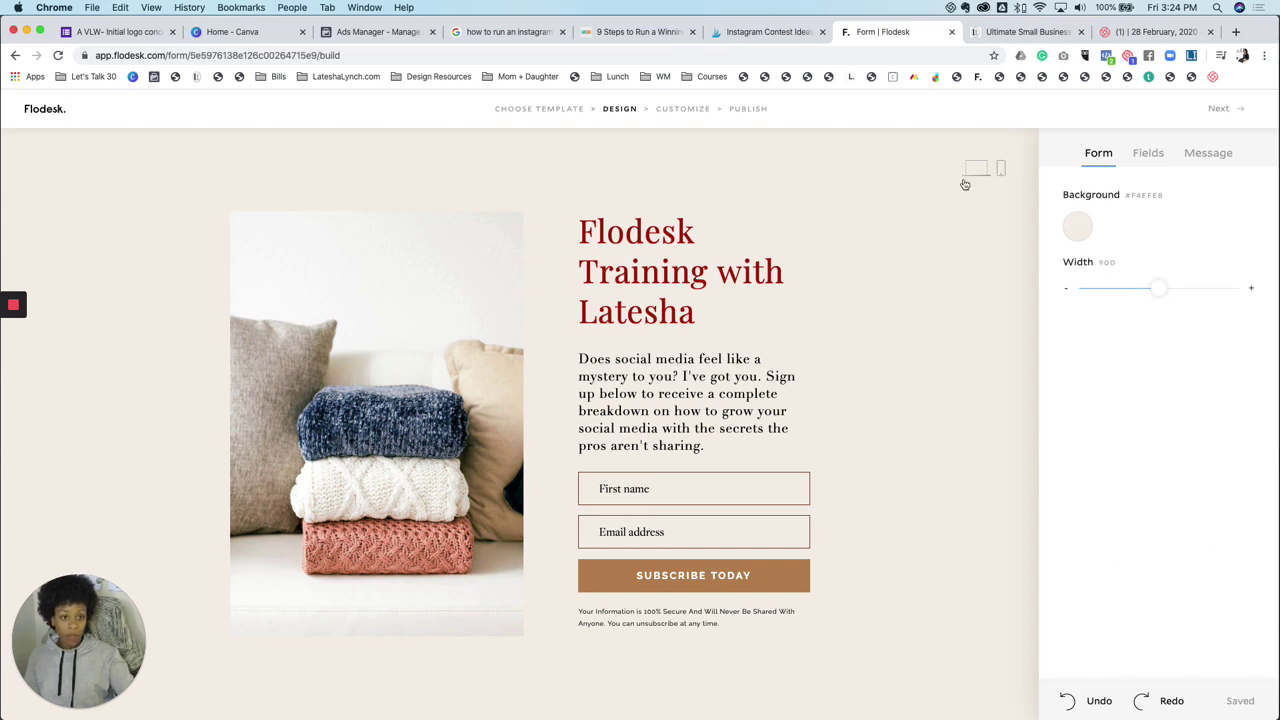
{"action": "left_click", "coordinate": [744, 494]}
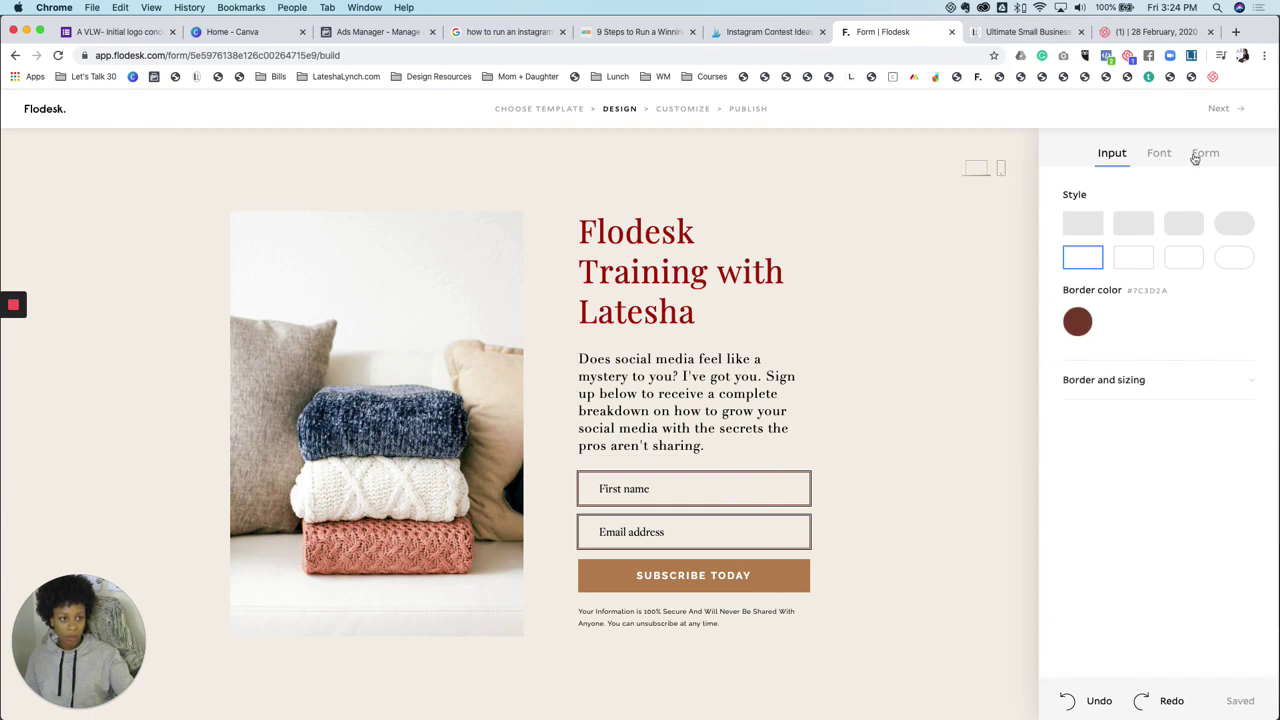
{"action": "left_click", "coordinate": [1206, 156]}
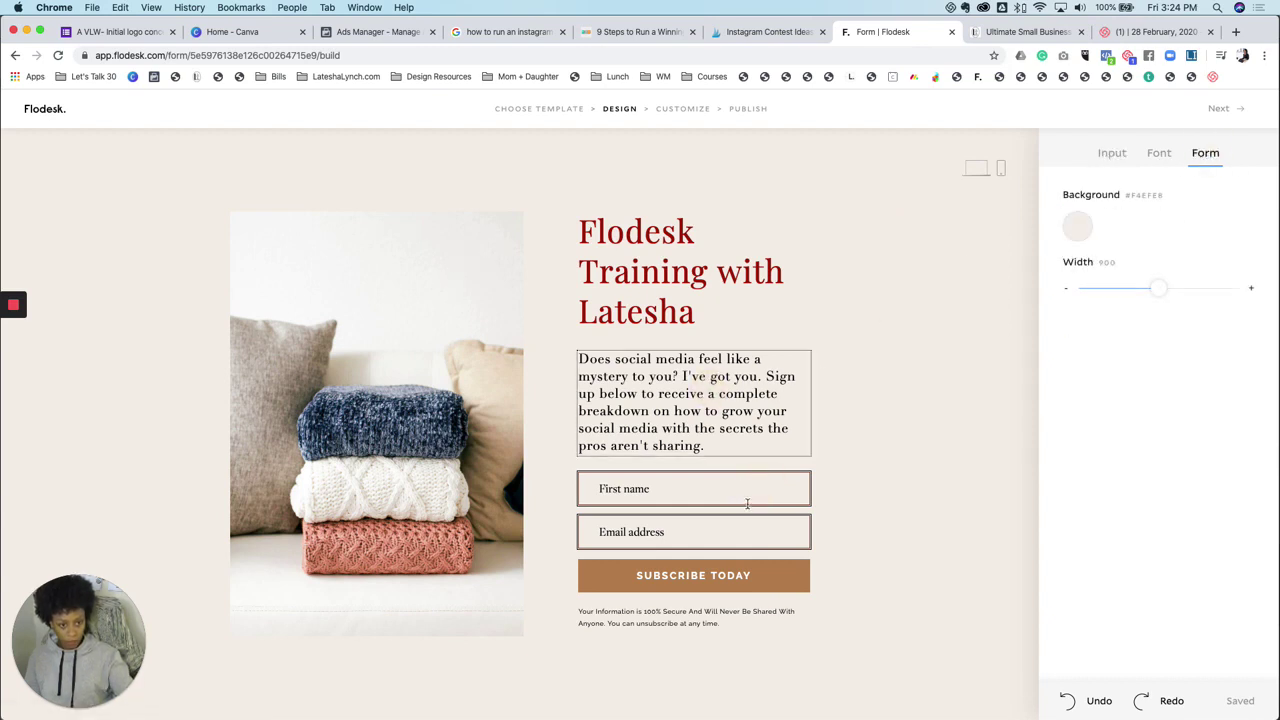
{"action": "left_click", "coordinate": [771, 531]}
{"action": "left_click", "coordinate": [783, 521]}
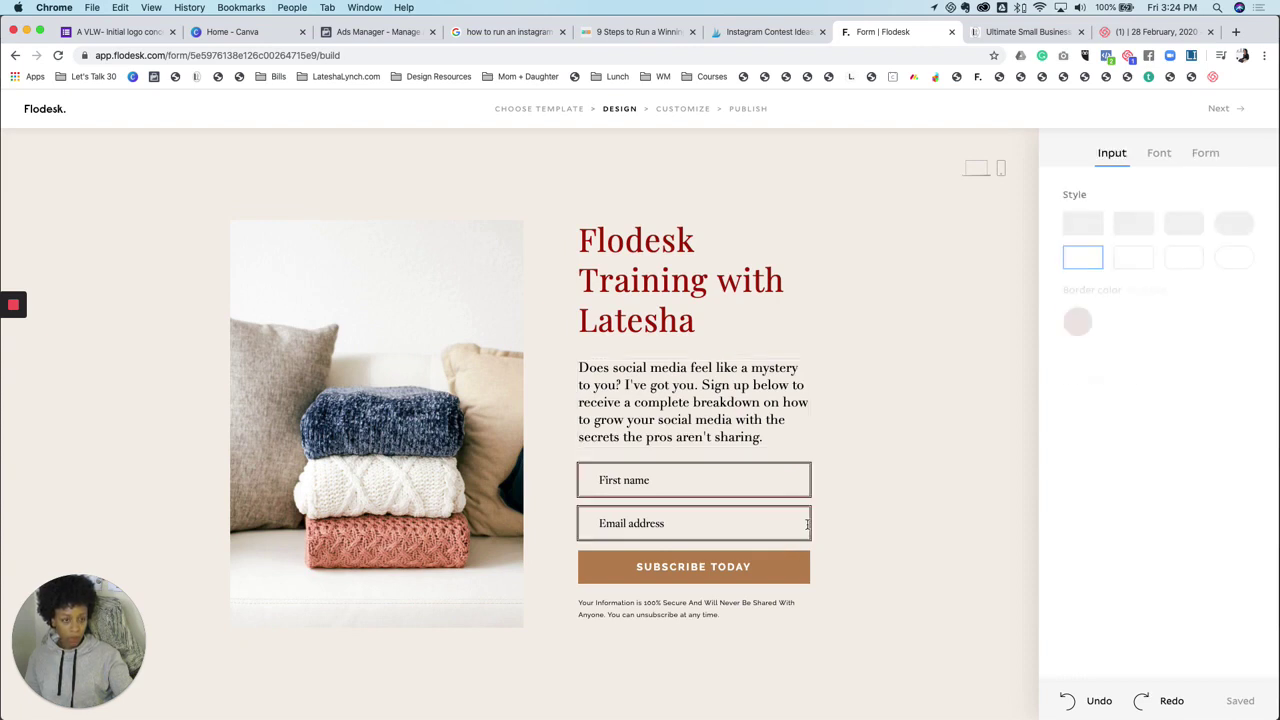
{"action": "left_click", "coordinate": [1205, 155]}
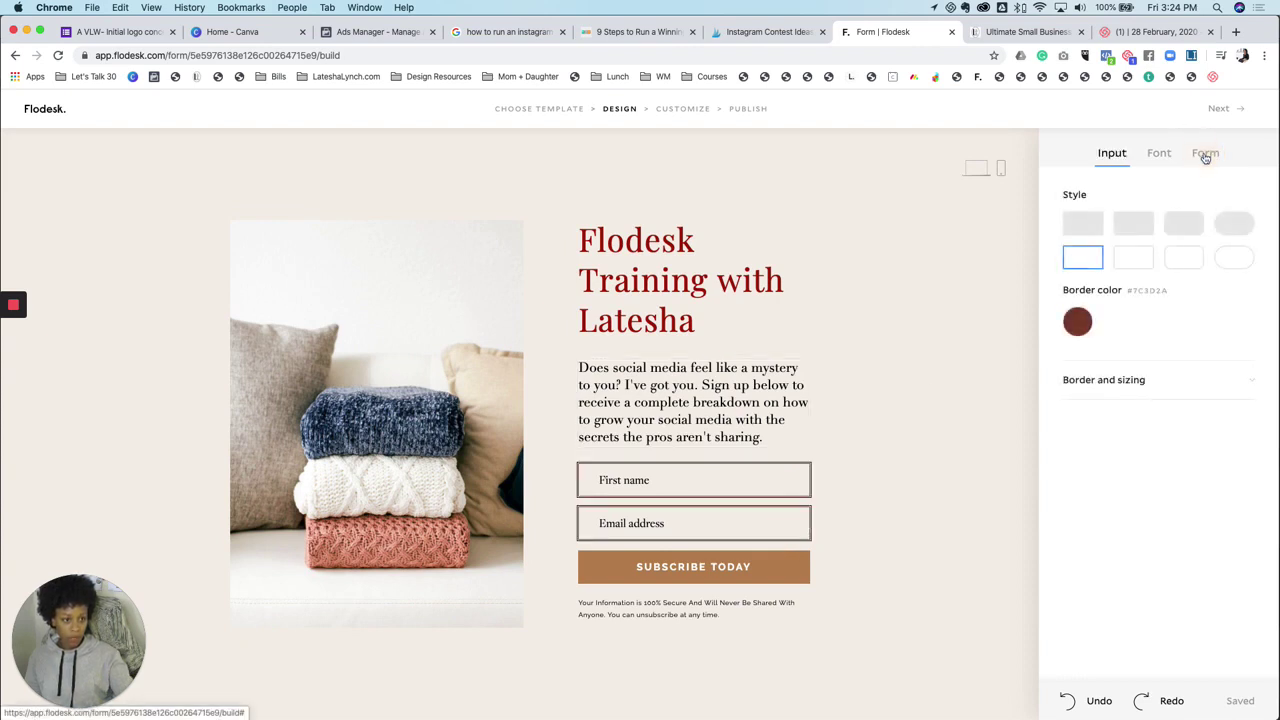
{"action": "left_click", "coordinate": [1142, 155]}
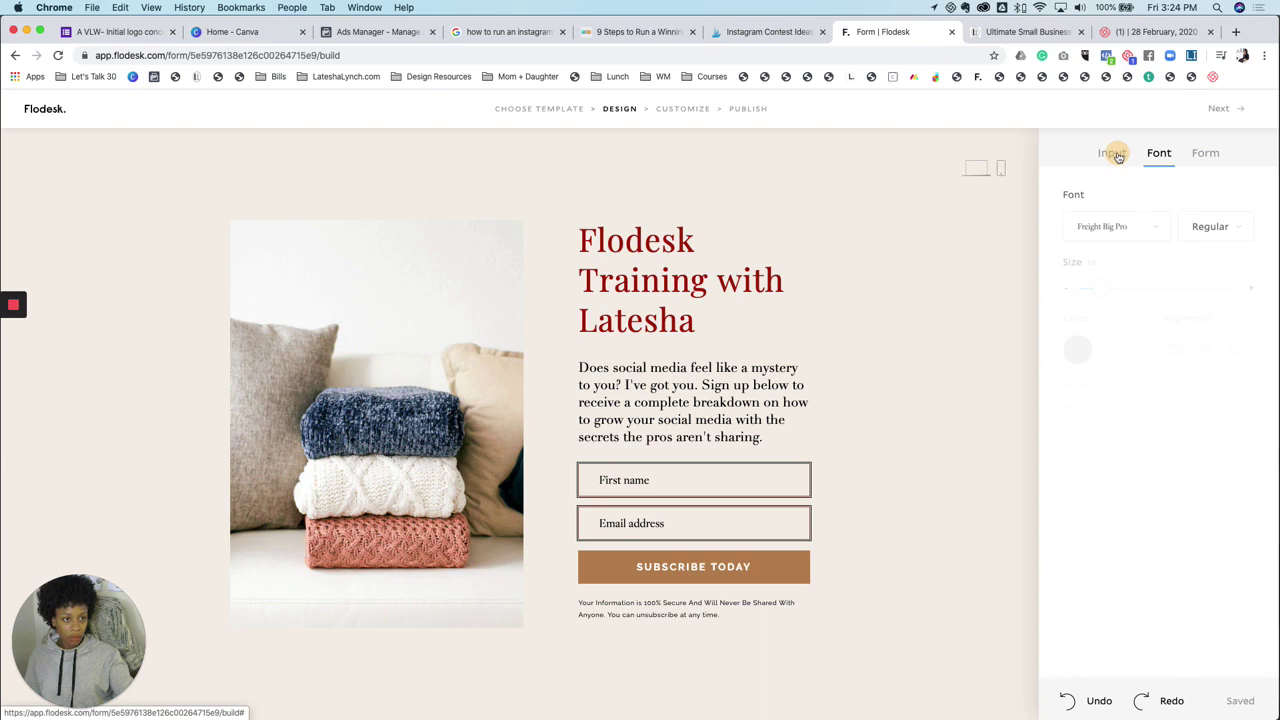
{"action": "left_click", "coordinate": [1118, 155]}
{"action": "left_click", "coordinate": [1205, 158]}
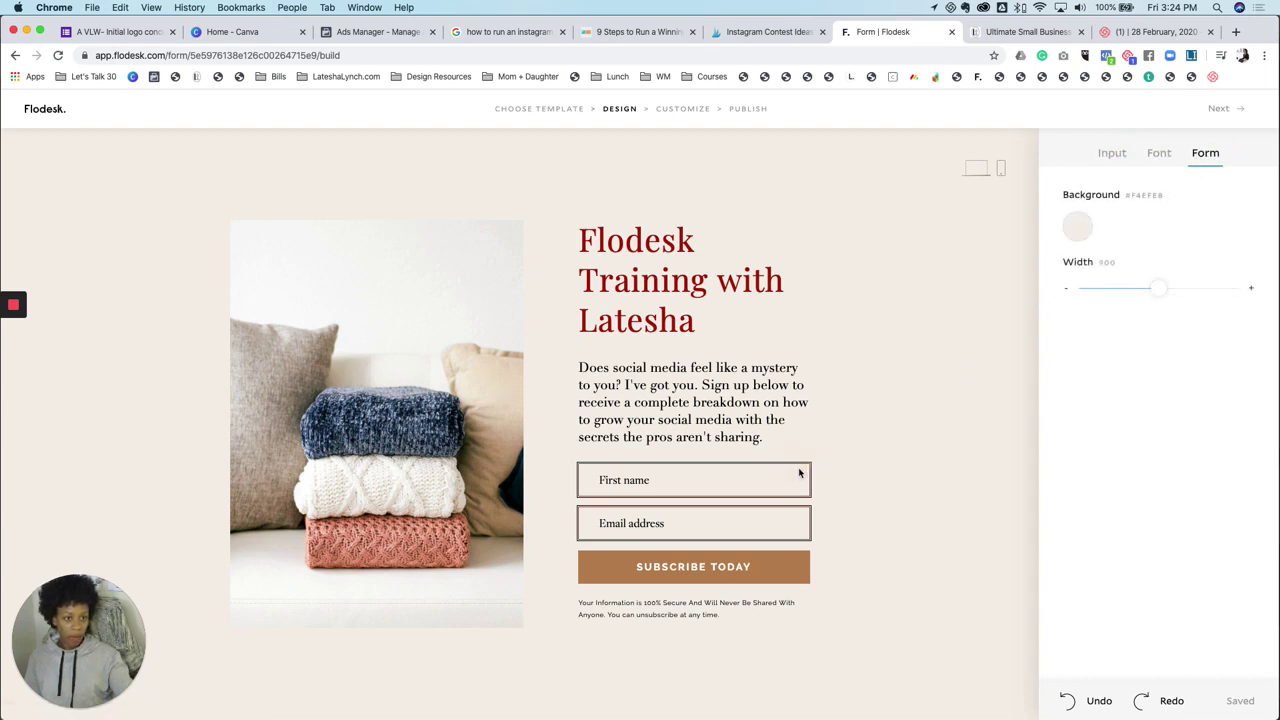
{"action": "left_click", "coordinate": [727, 415]}
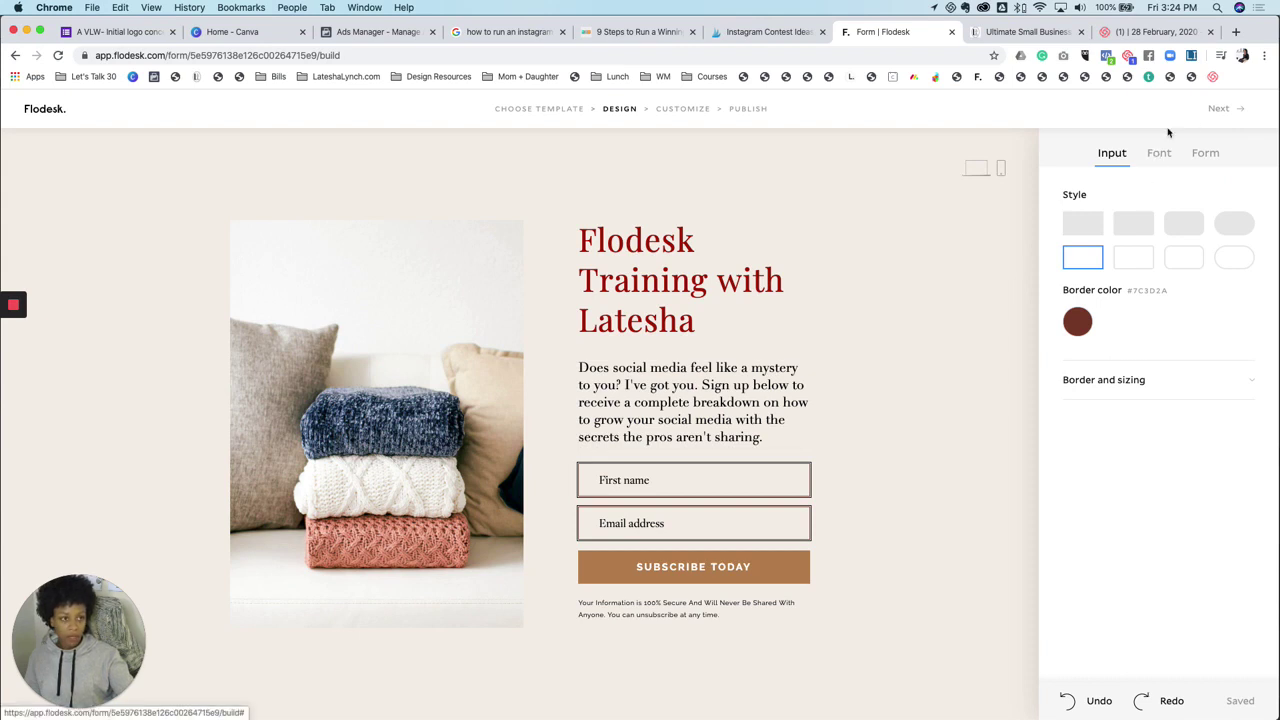
{"action": "left_click", "coordinate": [1002, 169]}
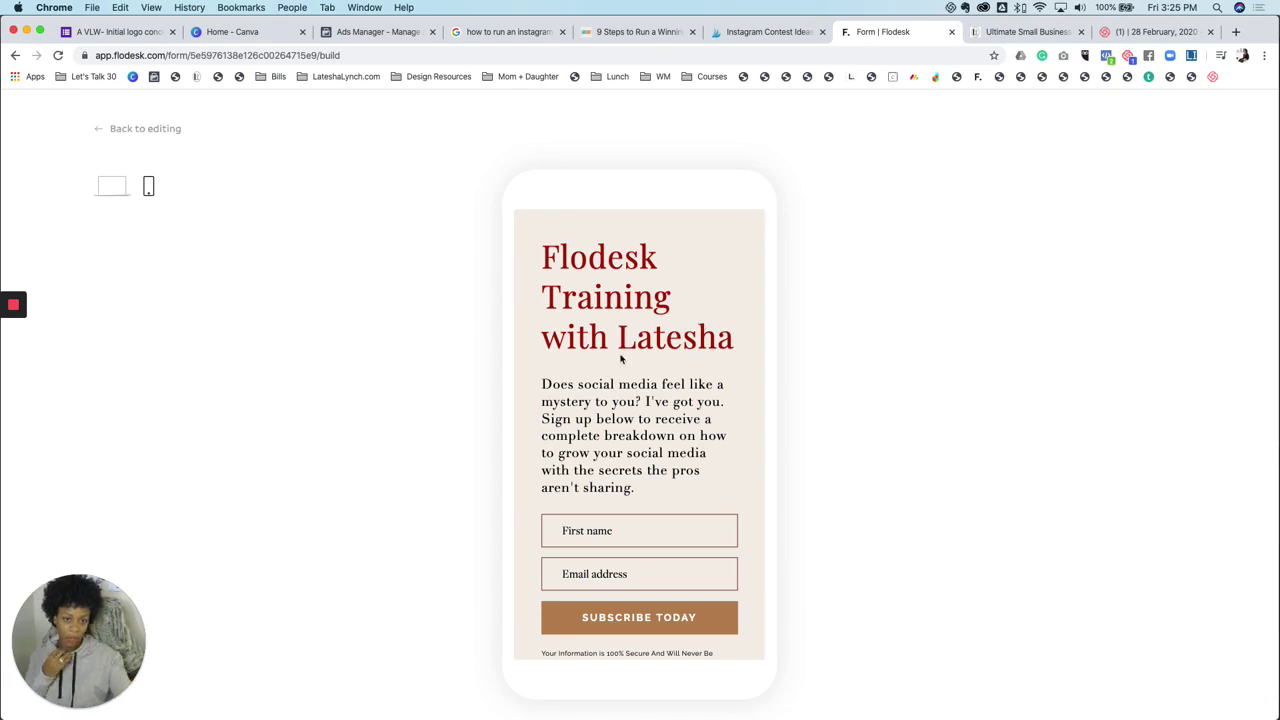
{"action": "left_click", "coordinate": [115, 188]}
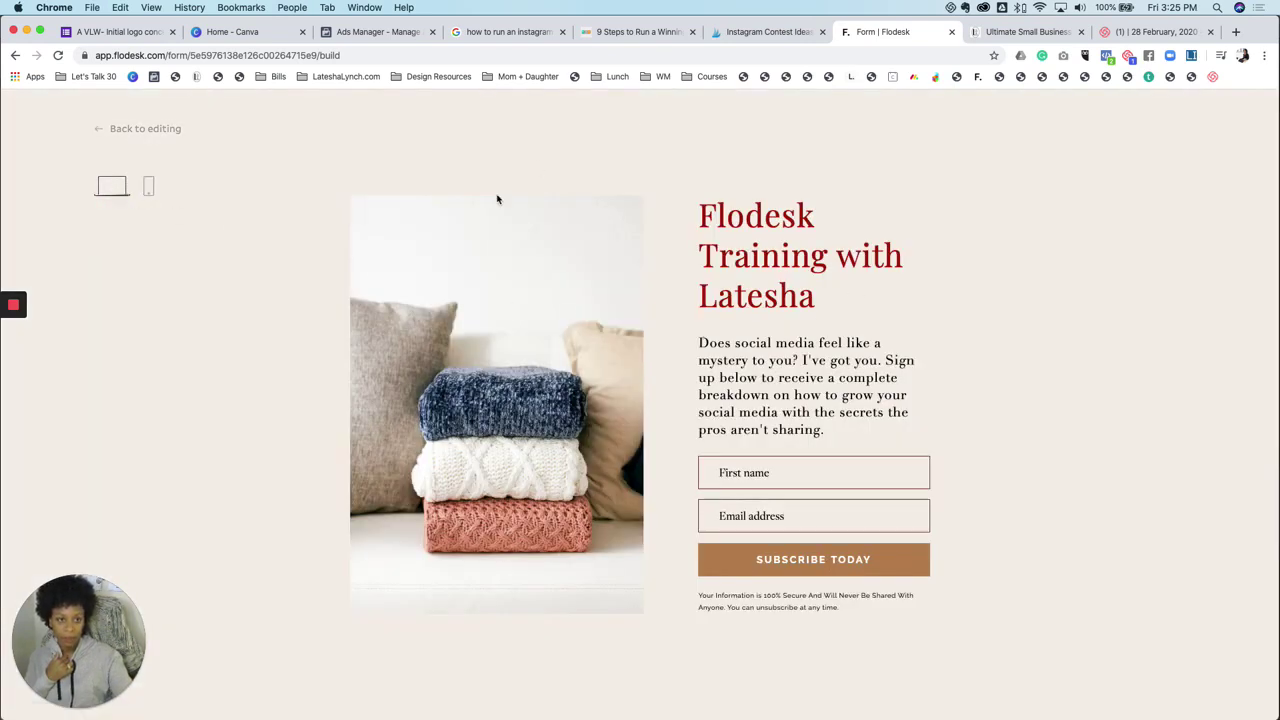
{"action": "left_click", "coordinate": [143, 132]}
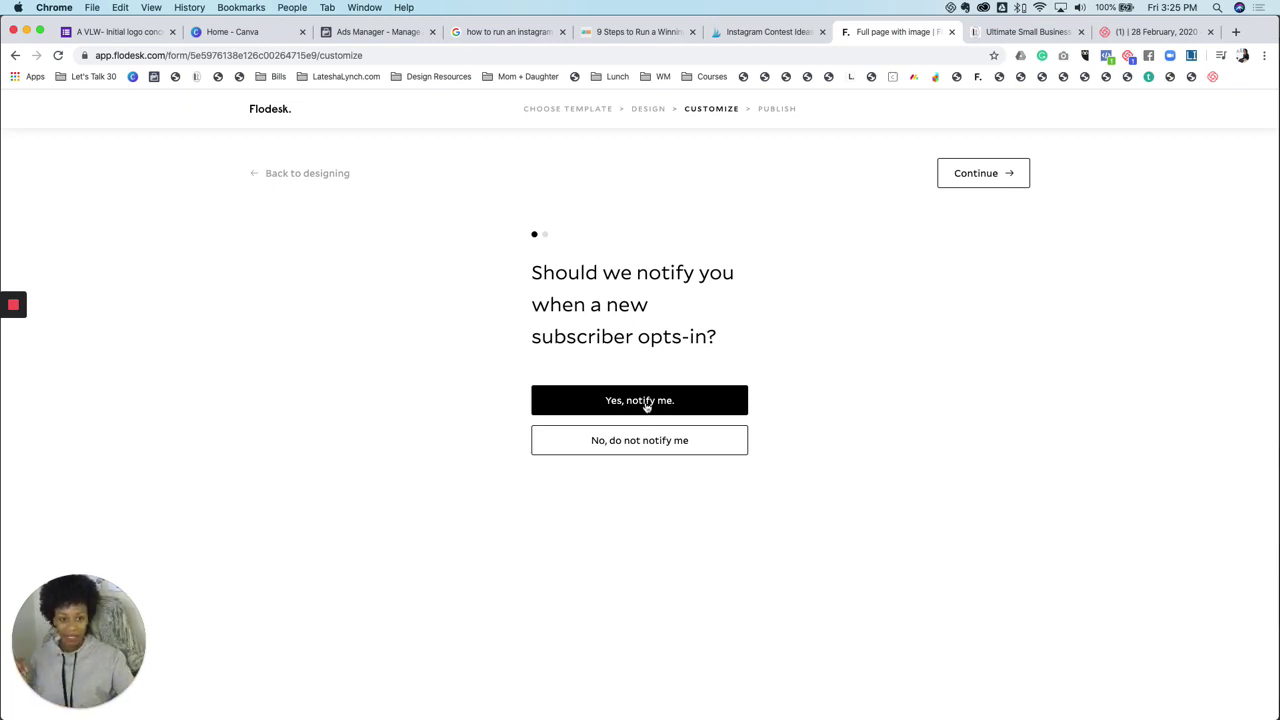
Step past the after-submission question, then go back to designing the form
{"action": "left_click", "coordinate": [983, 177]}
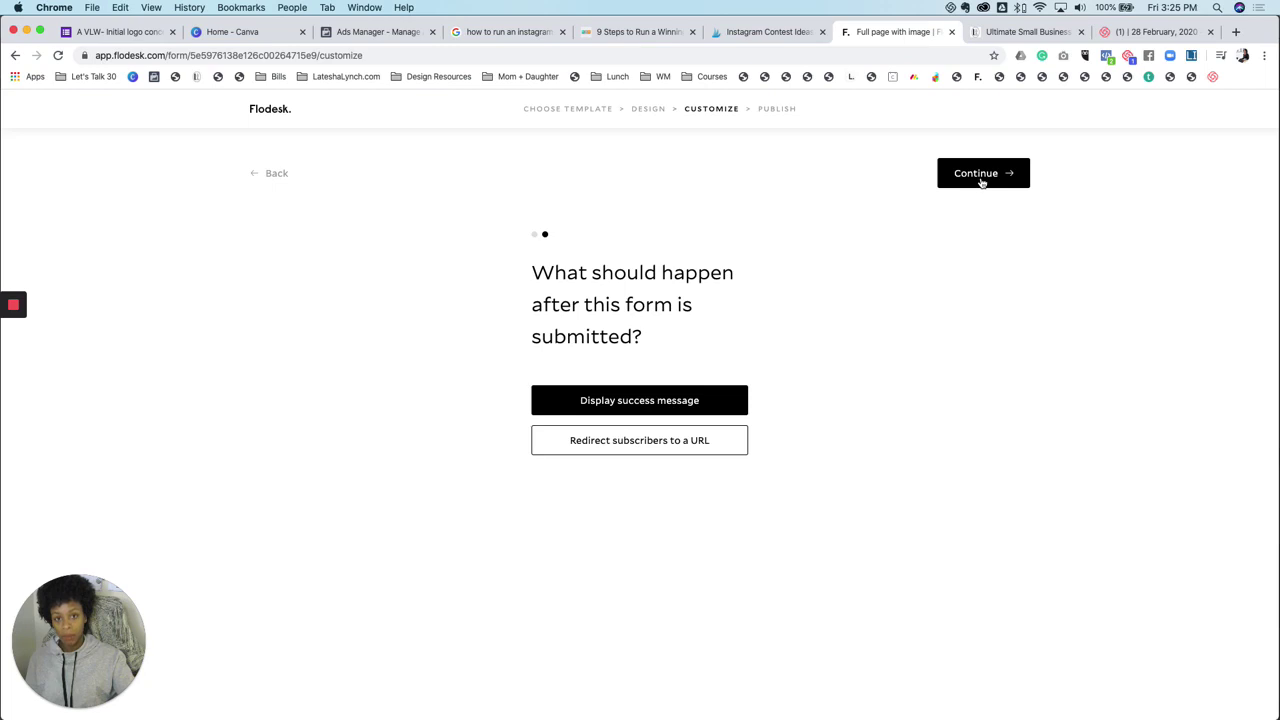
{"action": "left_click", "coordinate": [277, 174]}
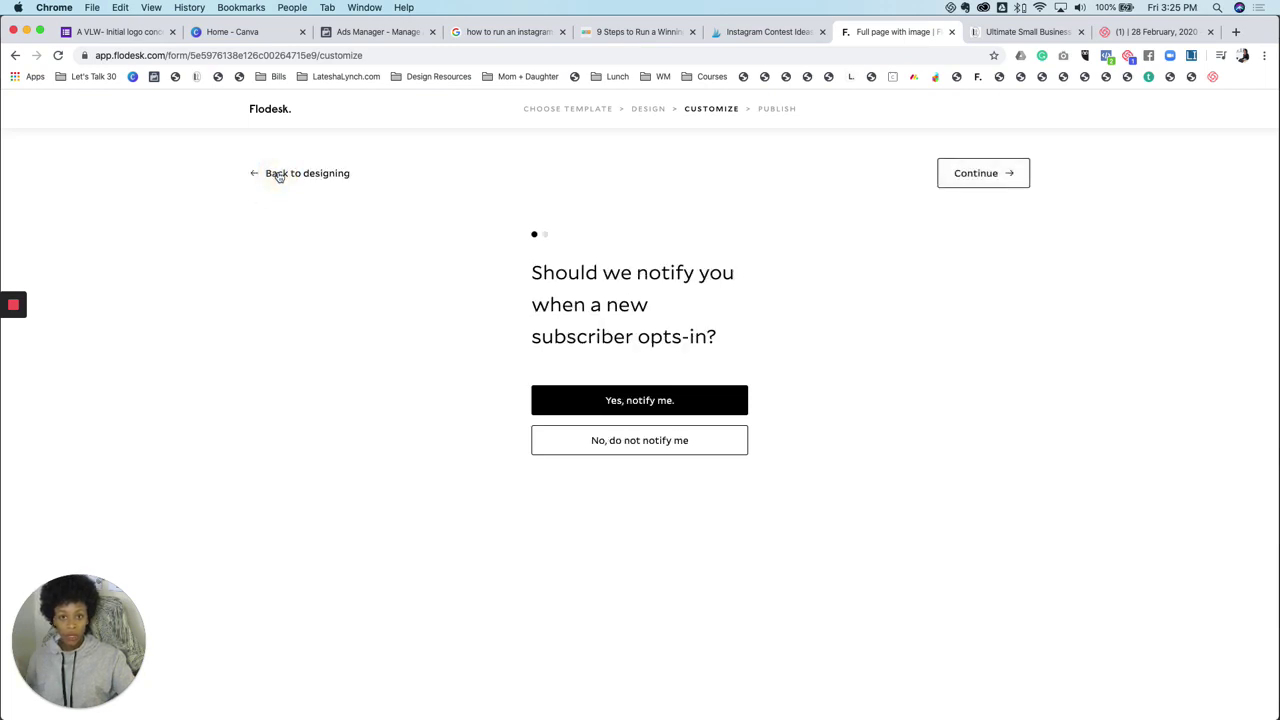
{"action": "left_click", "coordinate": [281, 176]}
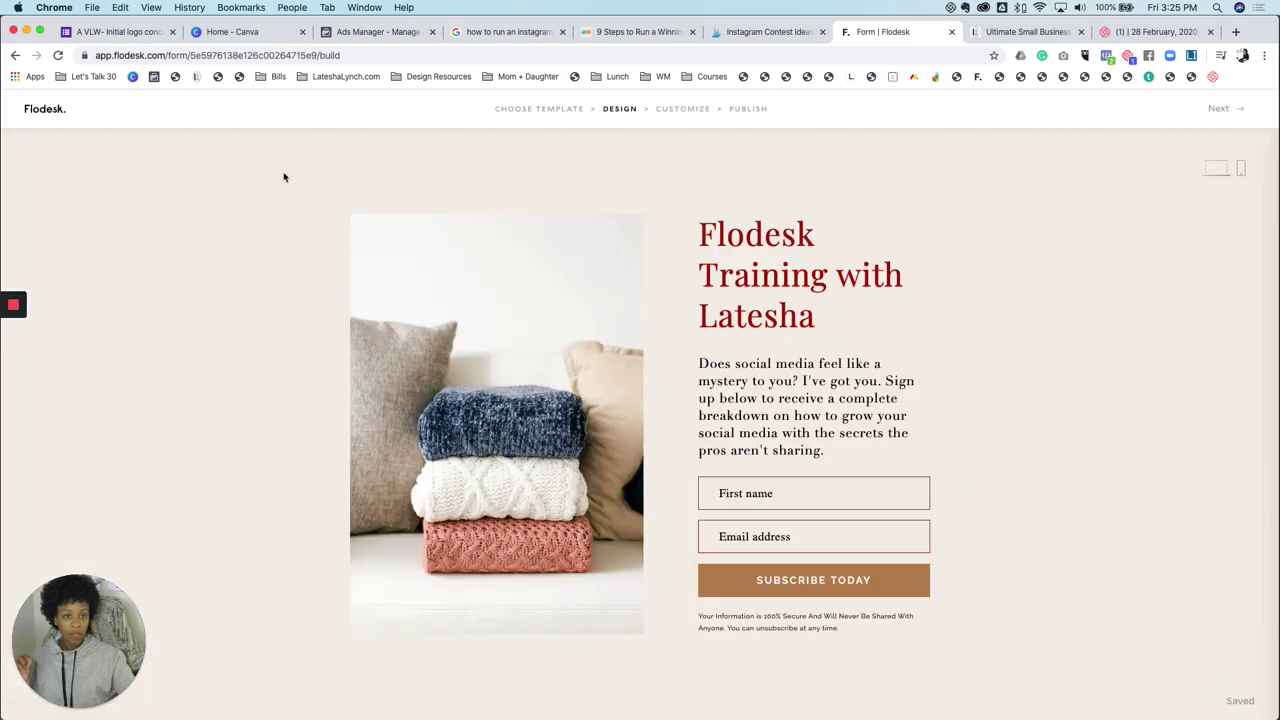
Preview the Minimal, Friendly and Casual success messages, then settle on Direct
{"action": "left_click", "coordinate": [755, 491]}
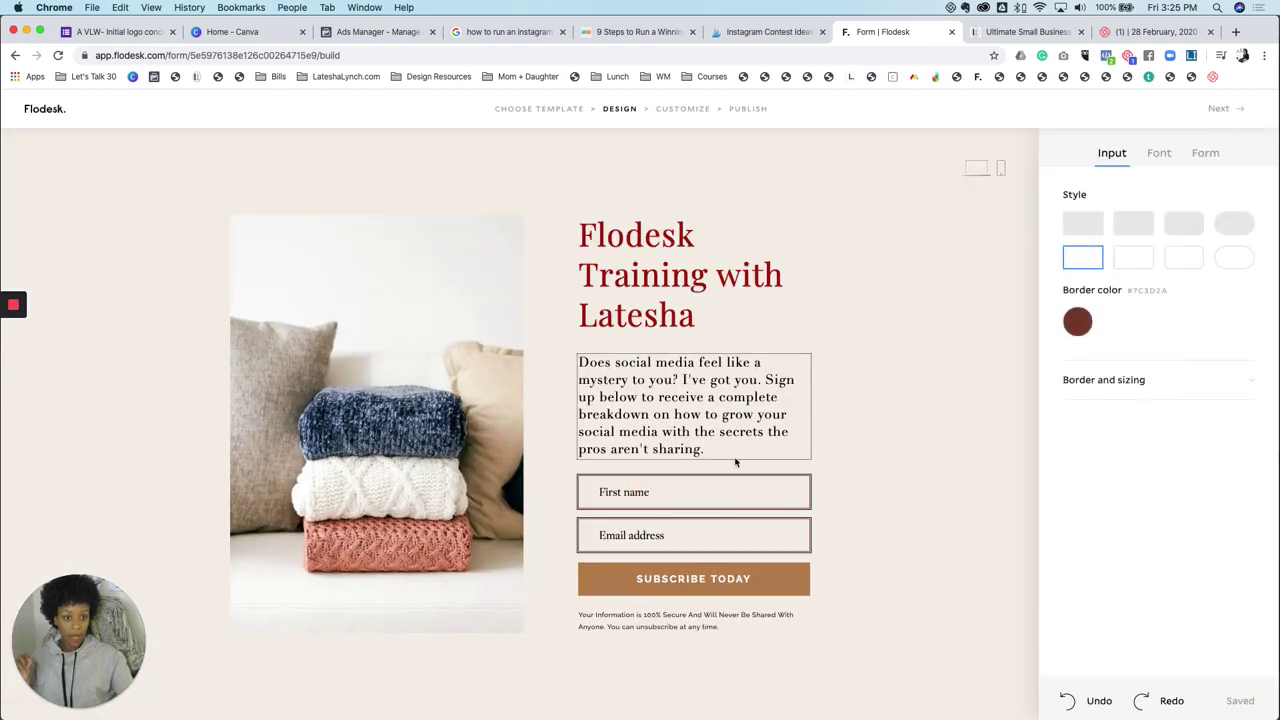
{"action": "left_click", "coordinate": [730, 585]}
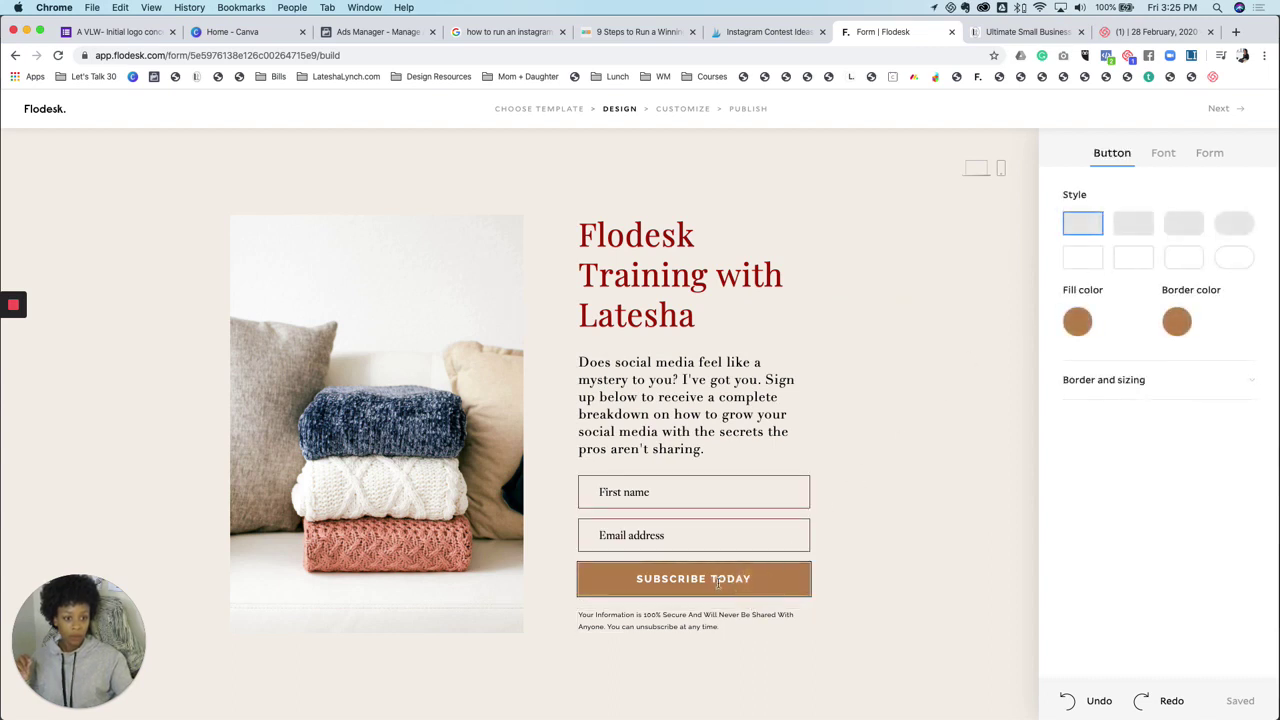
{"action": "left_click", "coordinate": [858, 541]}
{"action": "left_click", "coordinate": [1207, 153]}
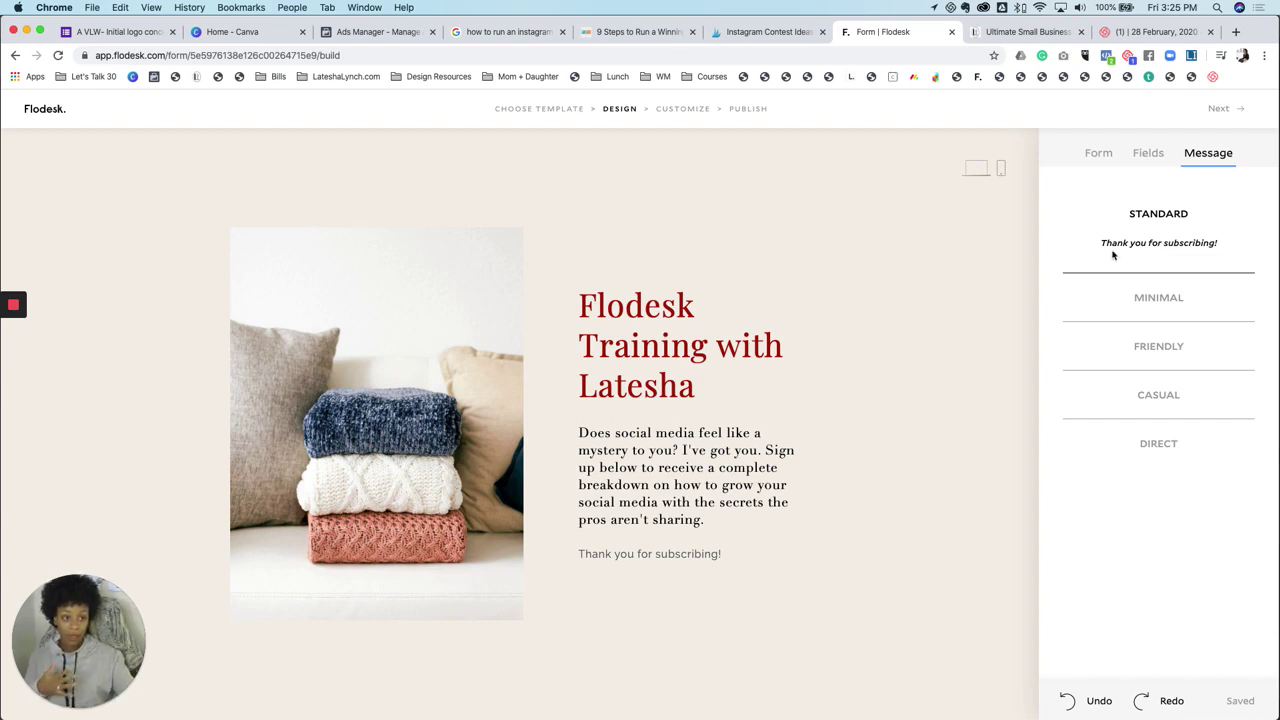
{"action": "left_click", "coordinate": [1153, 304]}
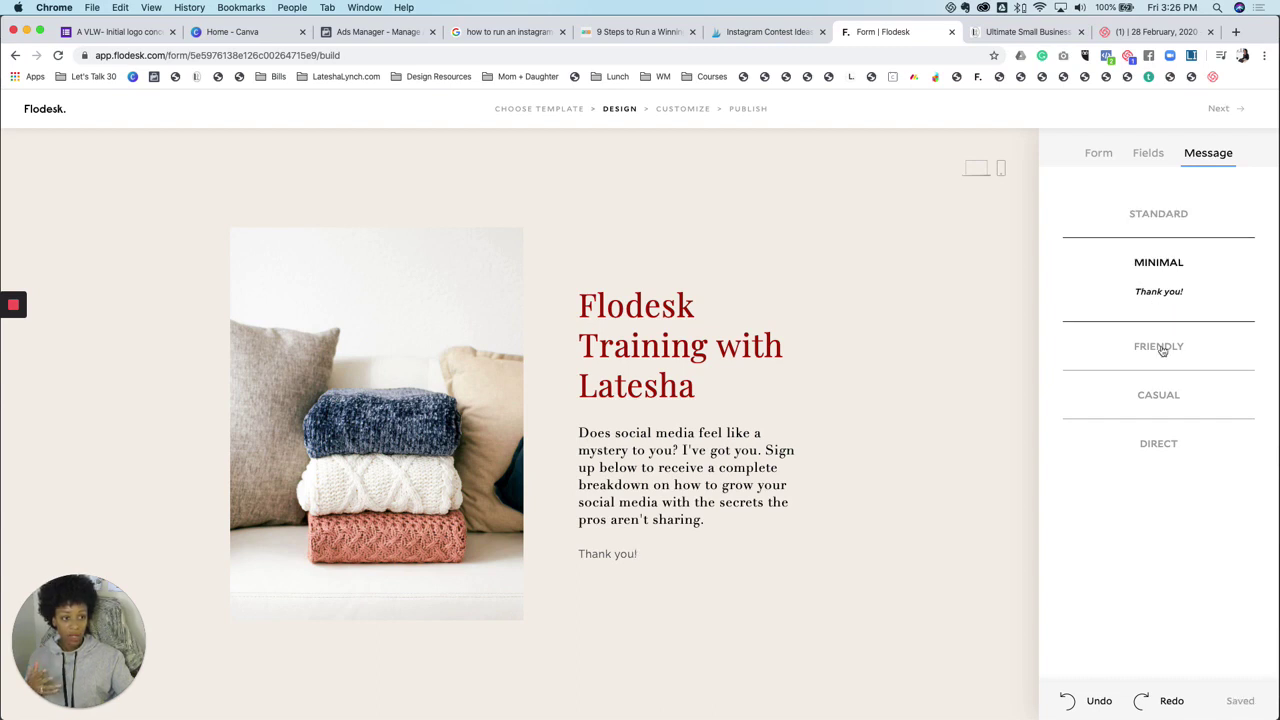
{"action": "left_click", "coordinate": [1161, 349]}
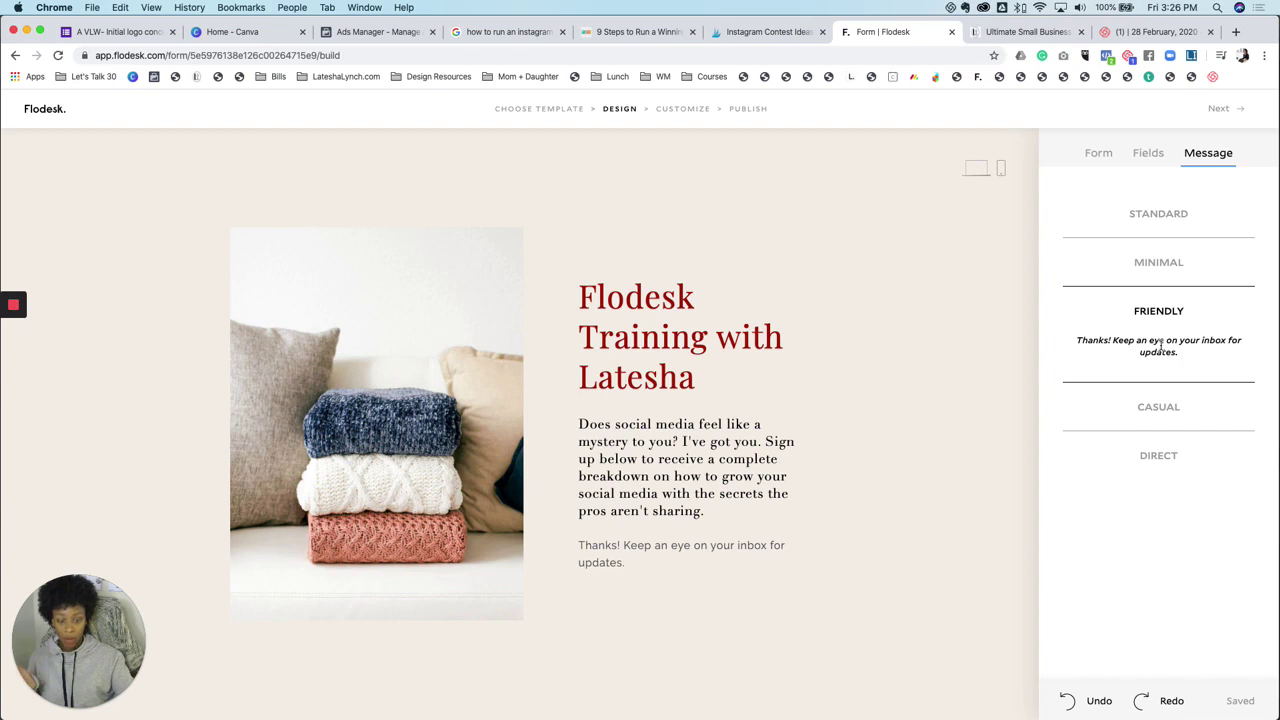
{"action": "left_click", "coordinate": [1155, 400]}
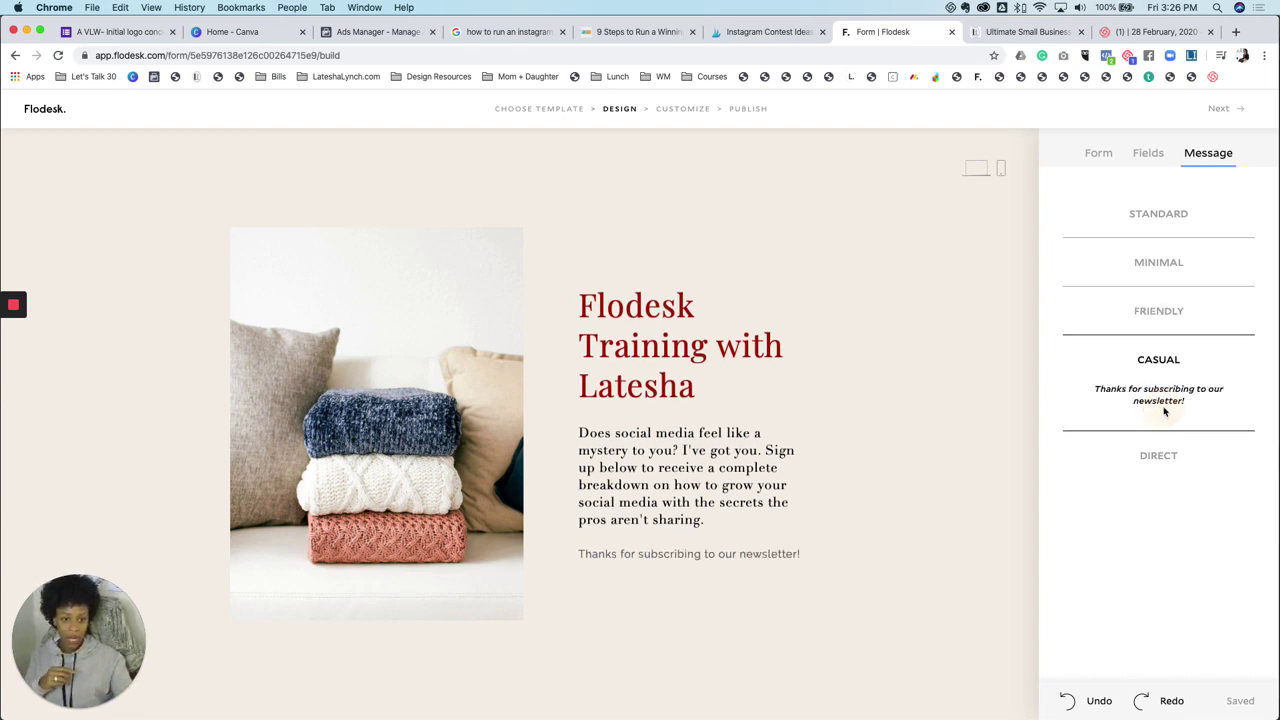
{"action": "left_click", "coordinate": [1160, 455]}
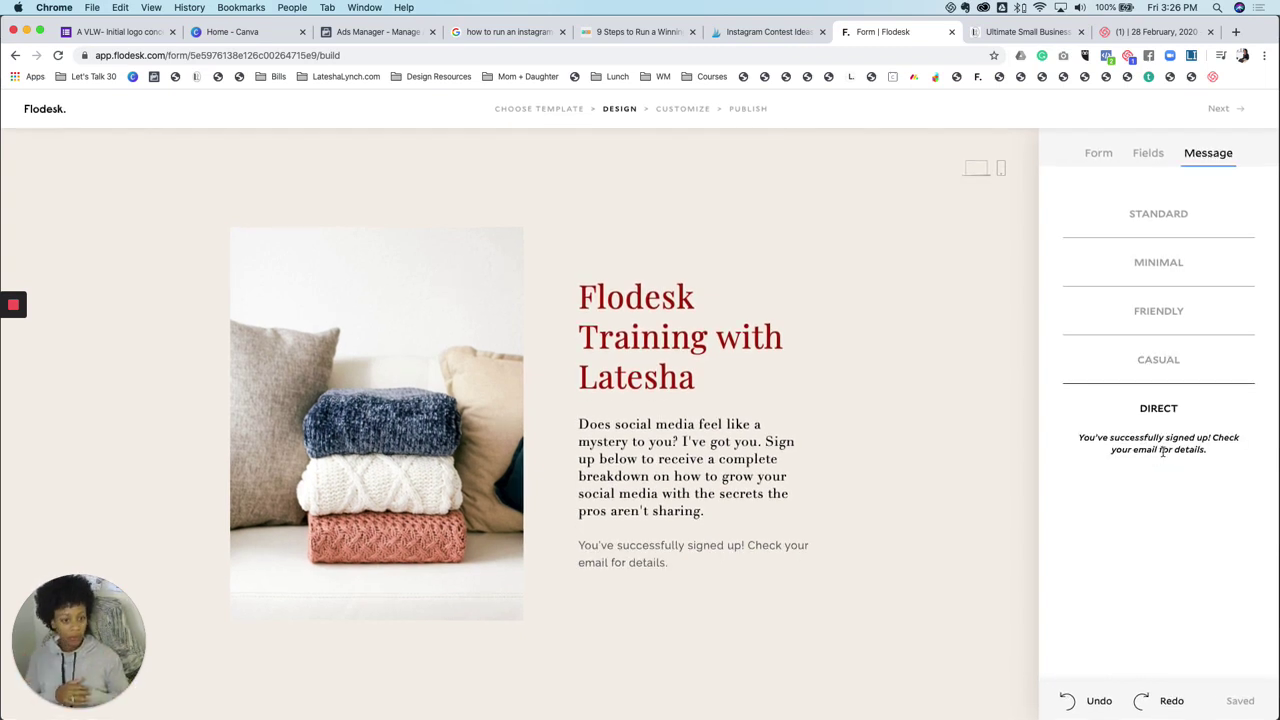
Redirect subscribers to the copied branding-checklist thank-you page URL and publish the form
{"action": "left_click", "coordinate": [1220, 110]}
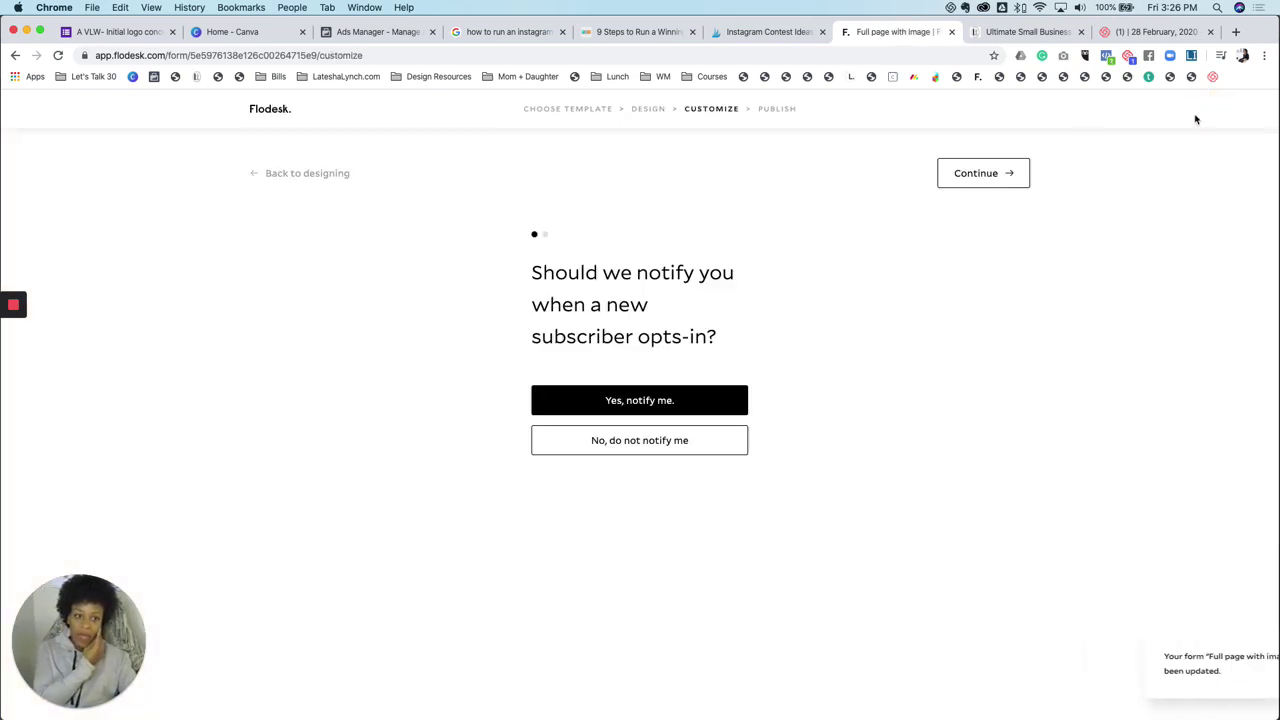
{"action": "left_click", "coordinate": [975, 173]}
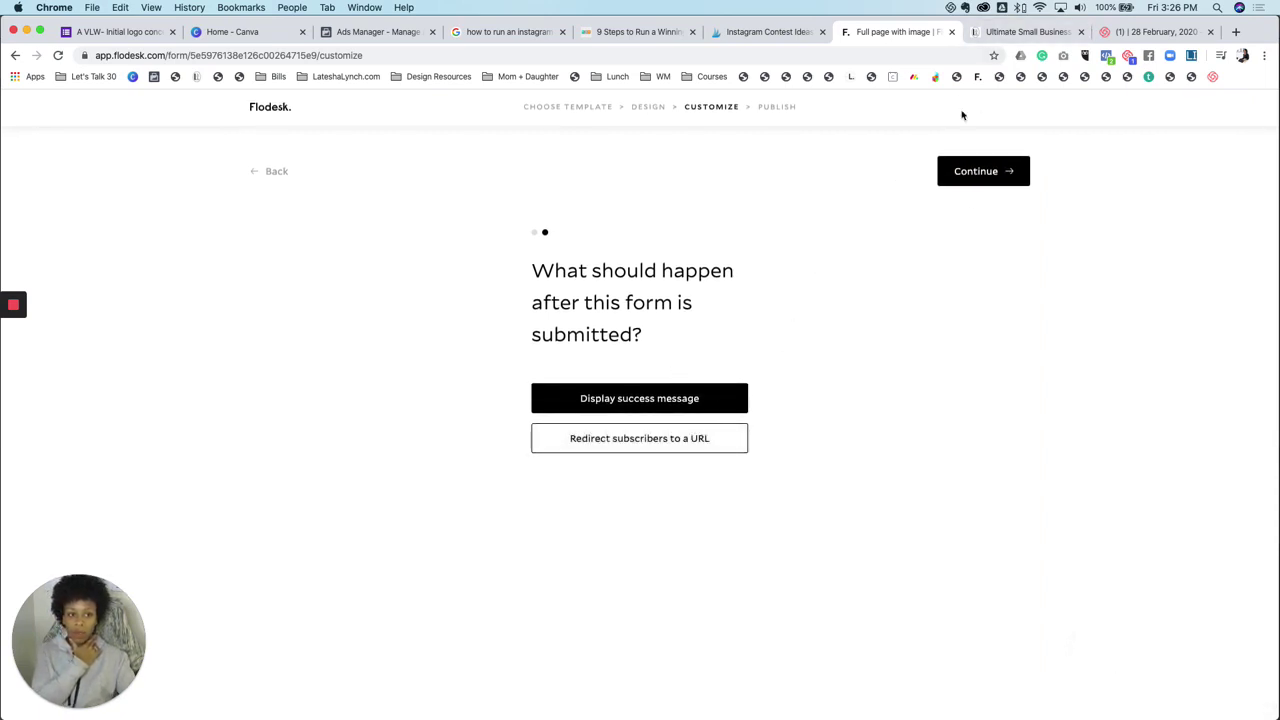
{"action": "key", "text": "ctrl+Tab"}
{"action": "left_click", "coordinate": [372, 56]}
{"action": "key", "text": "super+c"}
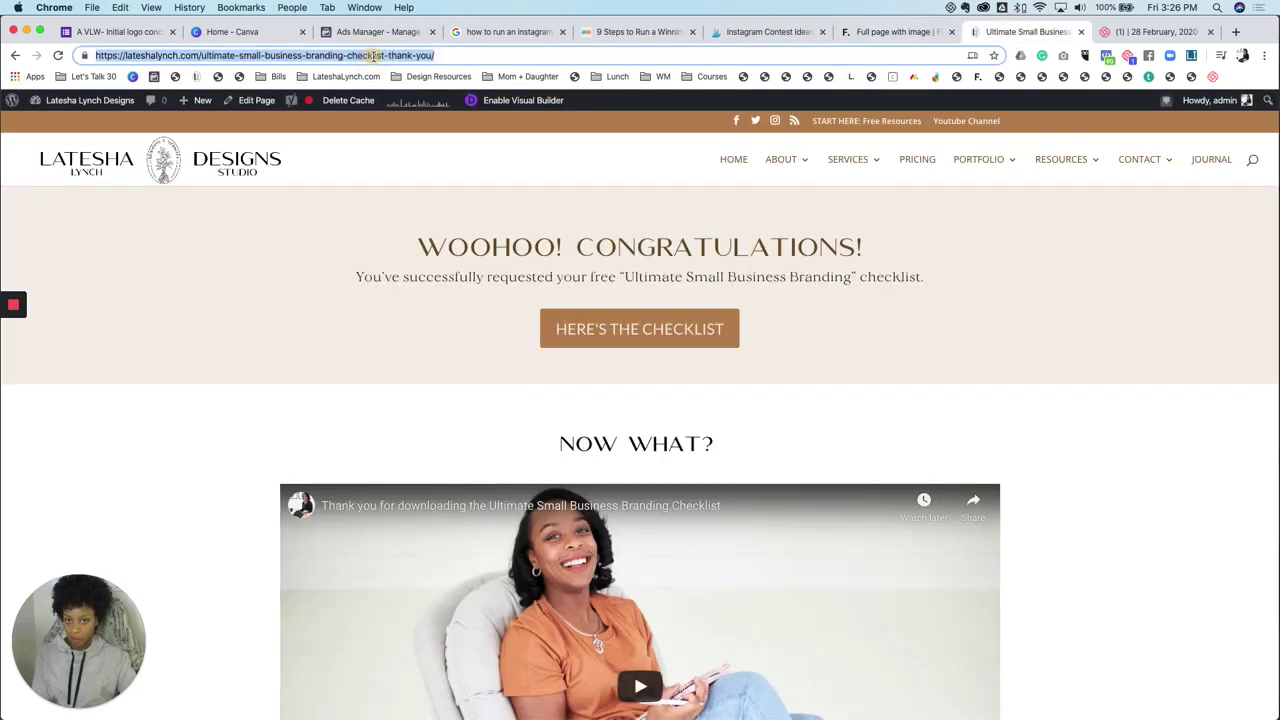
{"action": "left_click", "coordinate": [882, 32]}
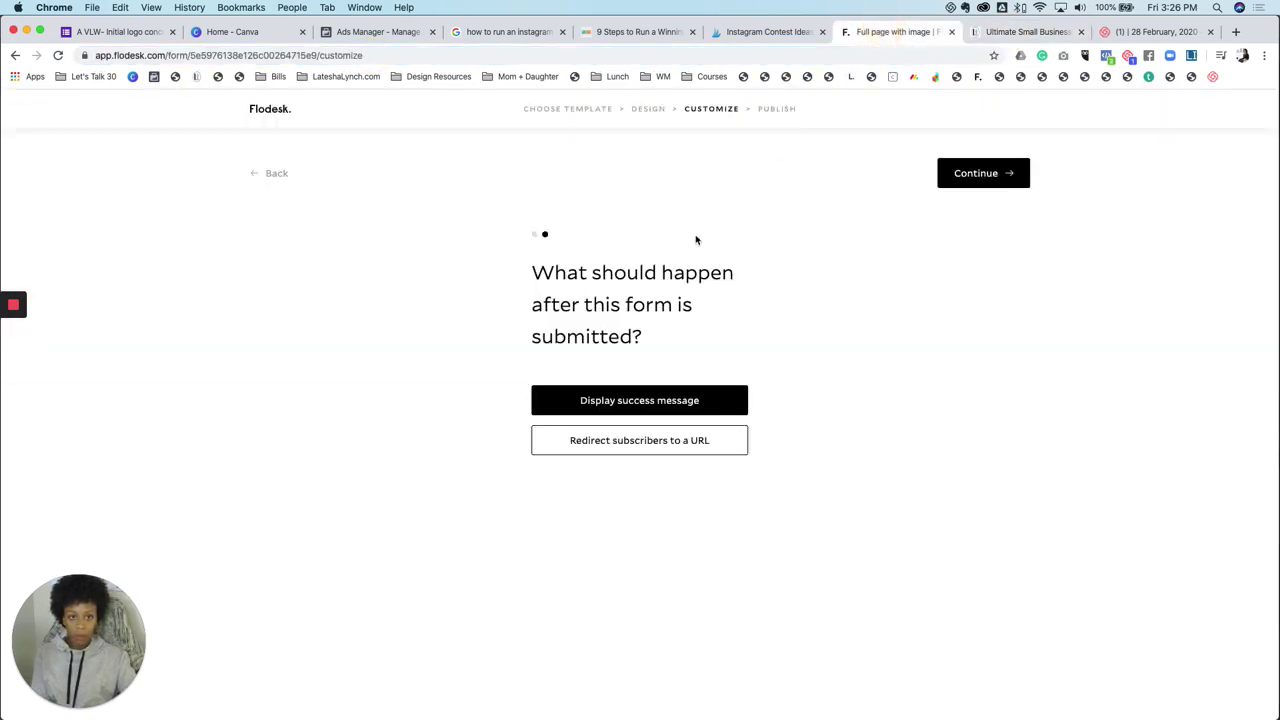
{"action": "left_click", "coordinate": [651, 442]}
{"action": "left_click", "coordinate": [638, 488]}
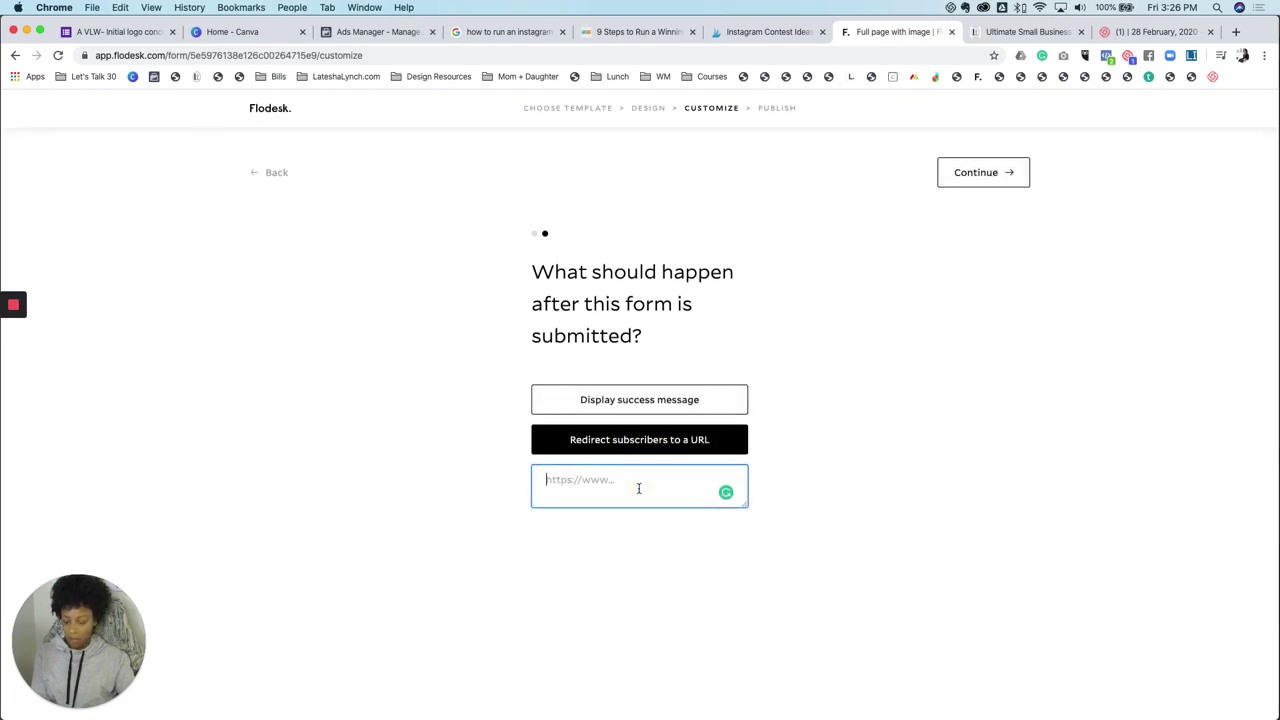
{"action": "key", "text": "super+v"}
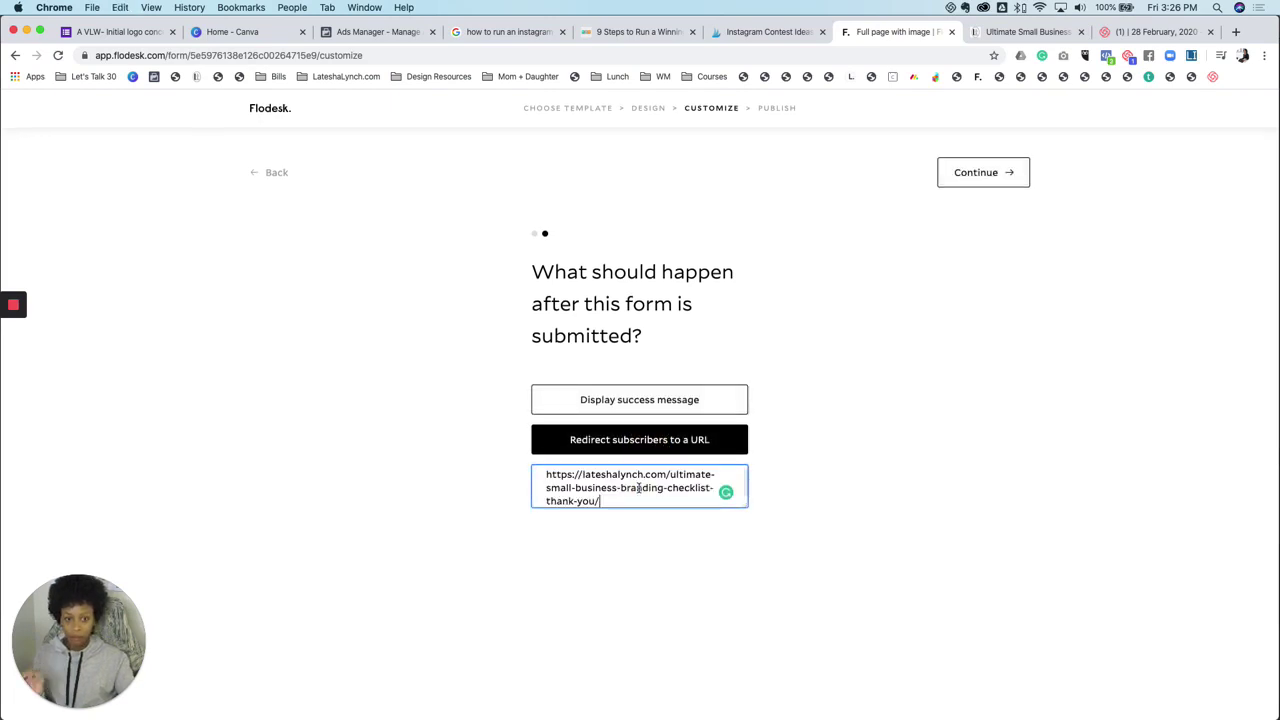
{"action": "left_click", "coordinate": [955, 172]}
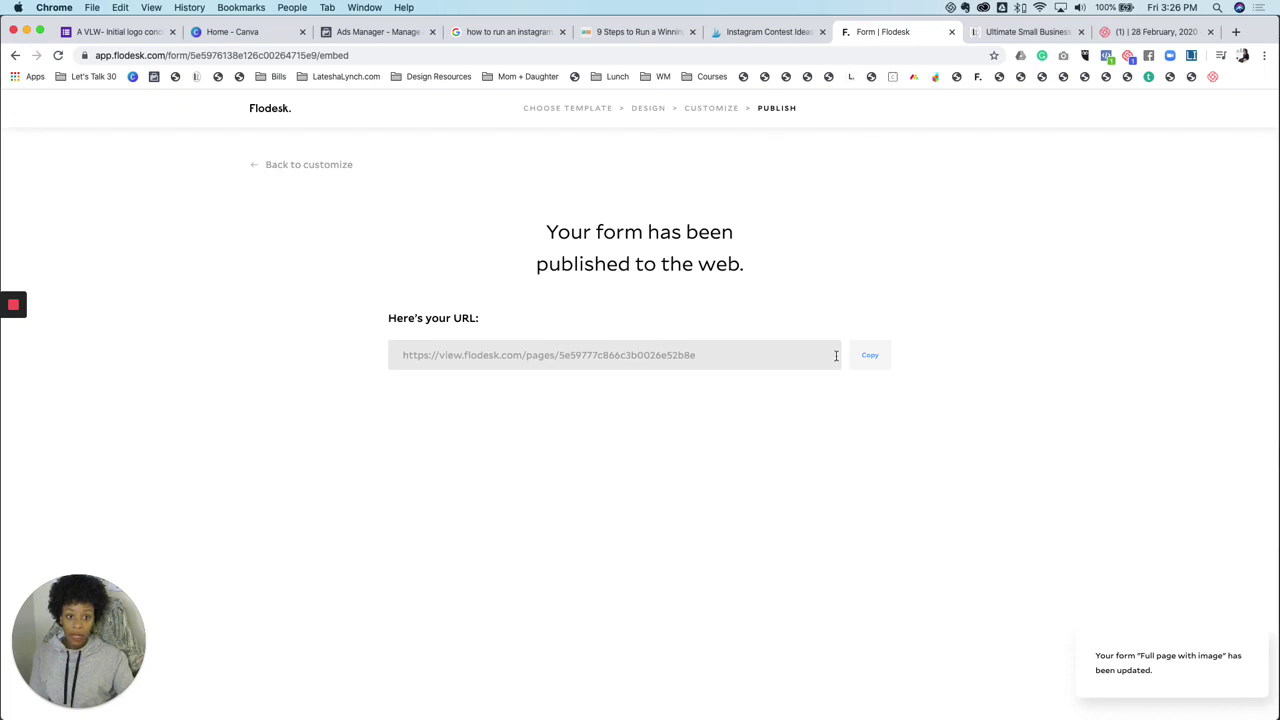
Copy the published form's URL and load the live form in a new tab
{"action": "left_click", "coordinate": [870, 357]}
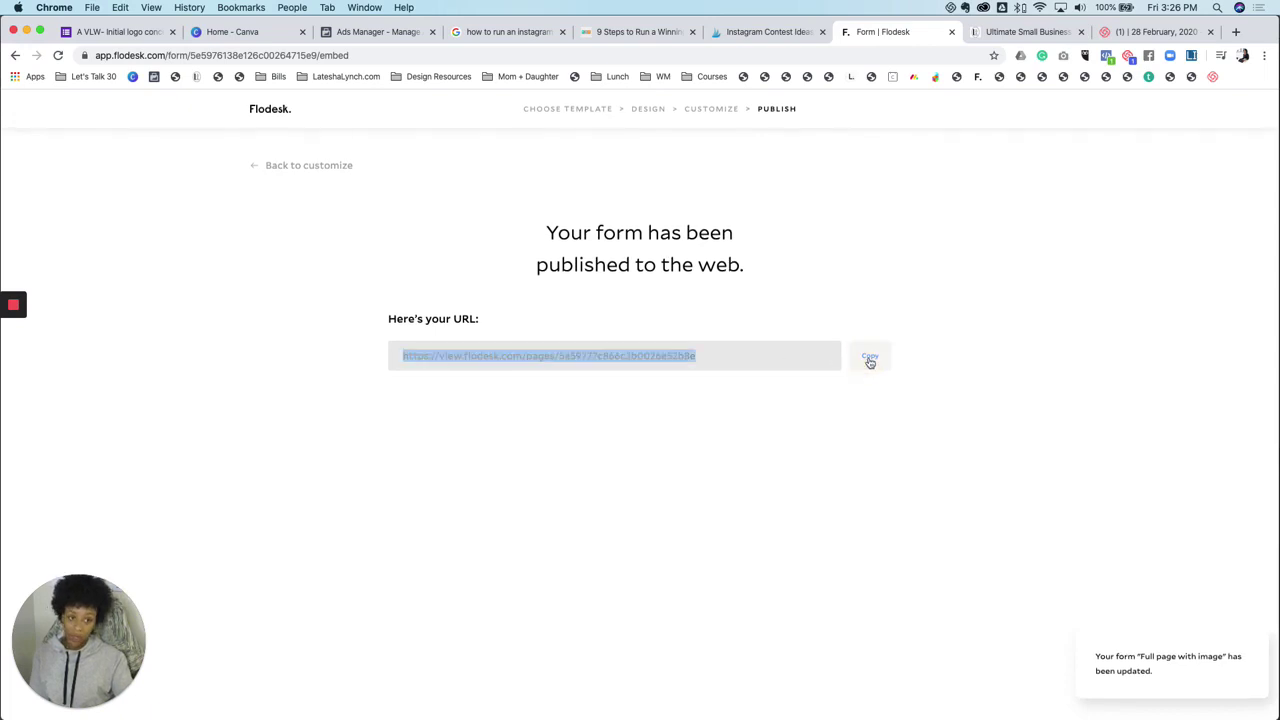
{"action": "left_click", "coordinate": [1237, 32]}
{"action": "key", "text": "super+v"}
{"action": "key", "text": "Return"}
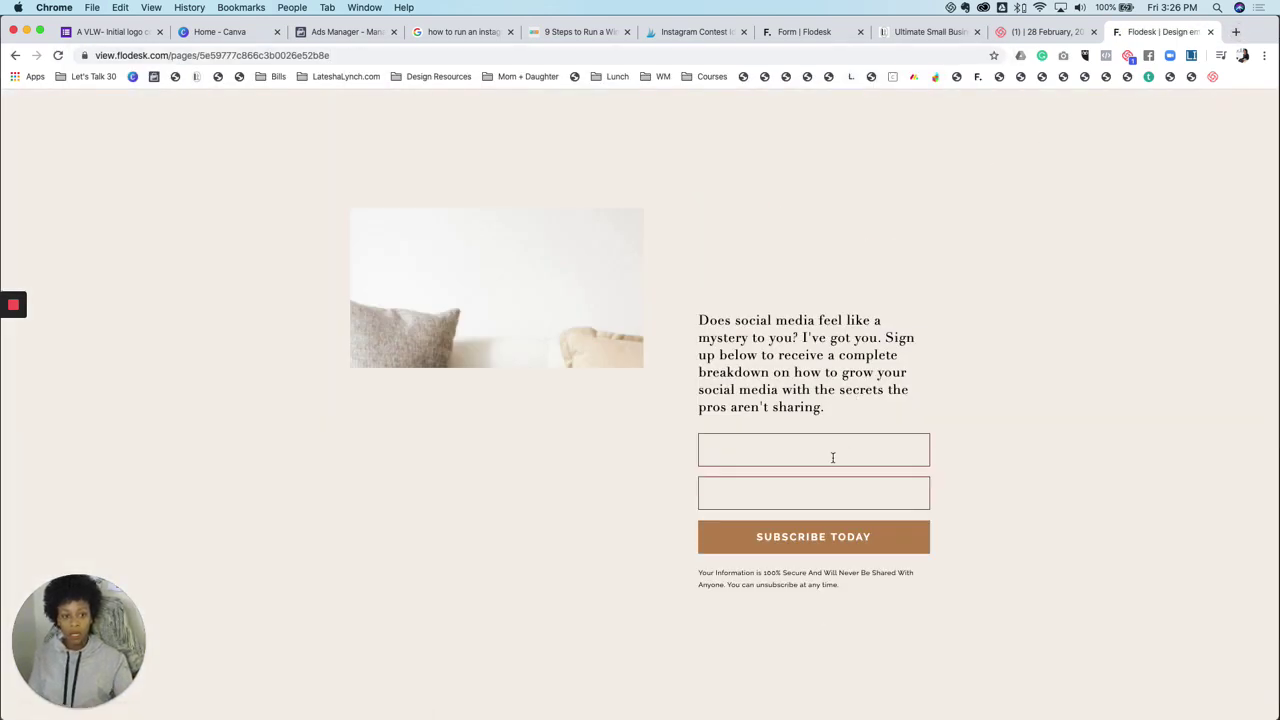
Submit a test sign-up with autofilled name and email via Subscribe Today
{"action": "left_click", "coordinate": [832, 476]}
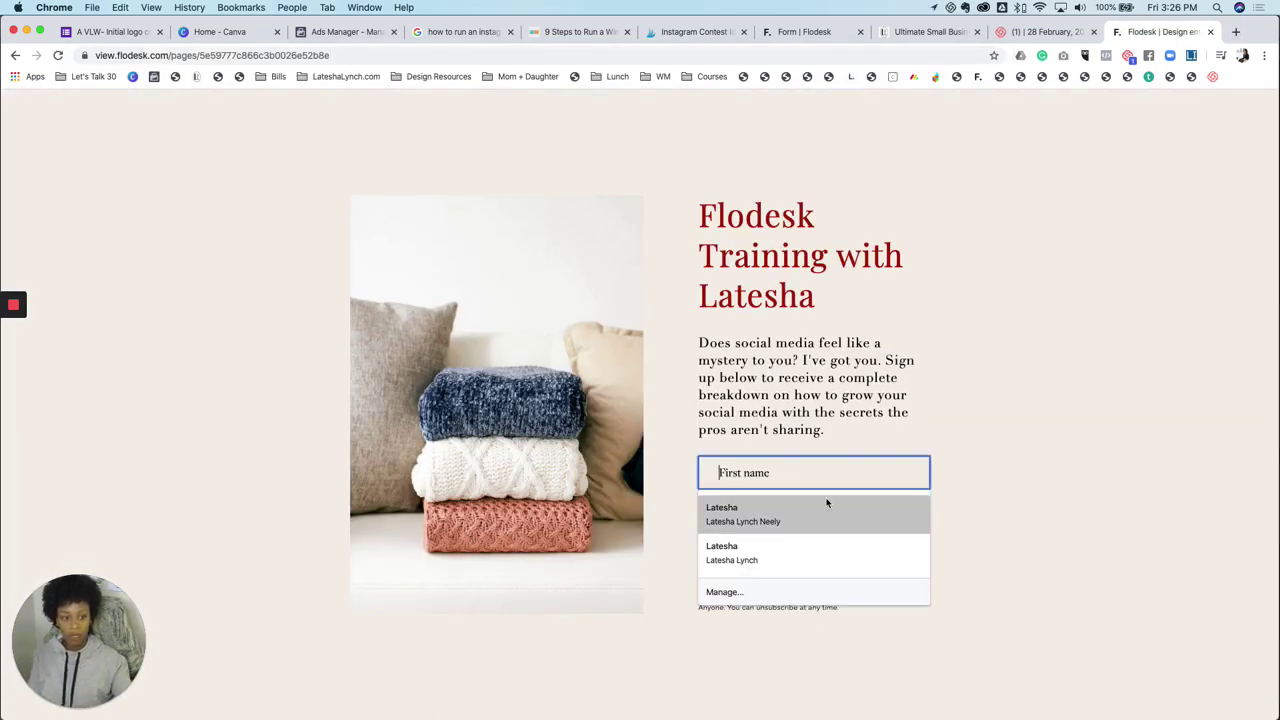
{"action": "left_click", "coordinate": [822, 512]}
{"action": "left_click", "coordinate": [817, 561]}
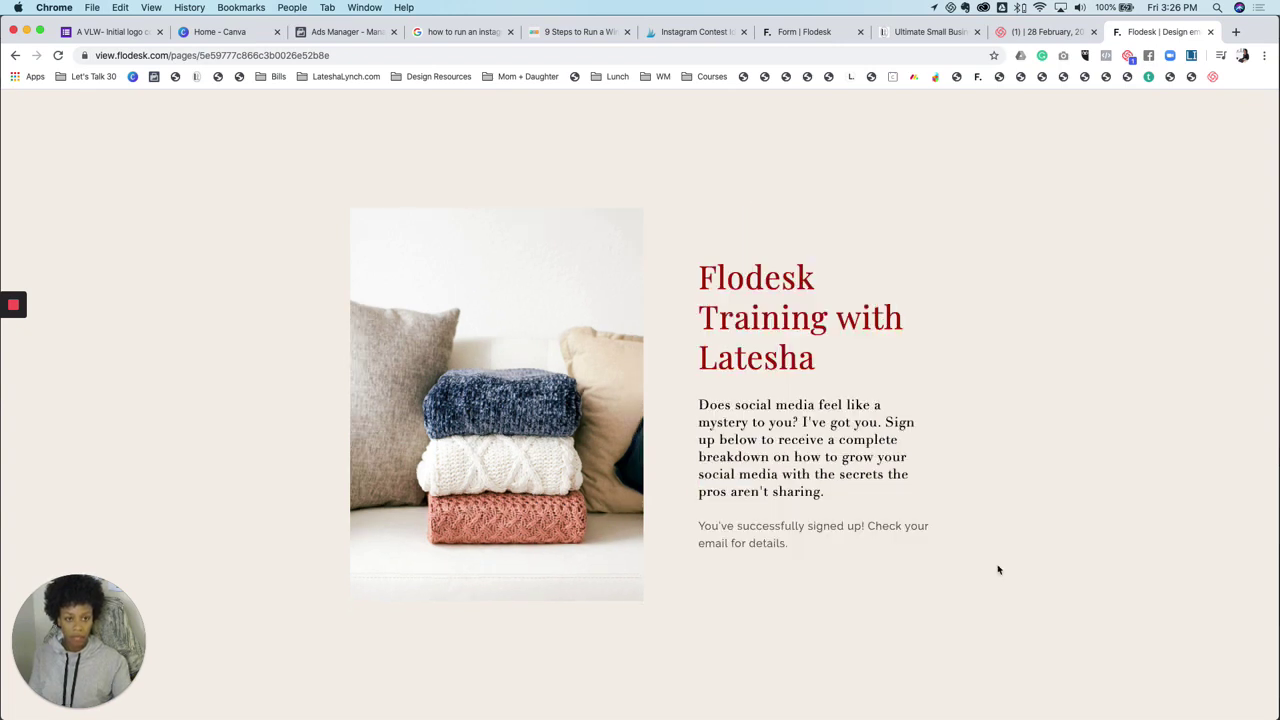
{"action": "key", "text": "super+r"}
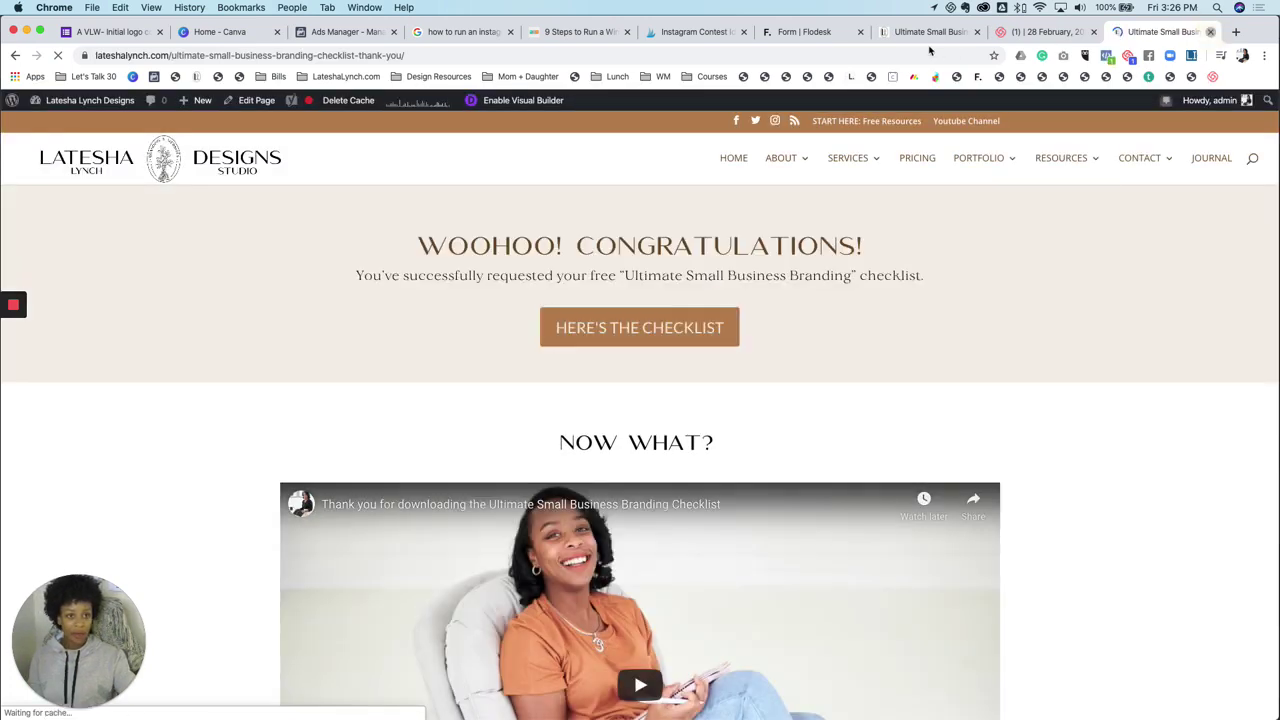
Close the thank-you page tab and return to the Flodesk forms list
{"action": "left_click", "coordinate": [1212, 33]}
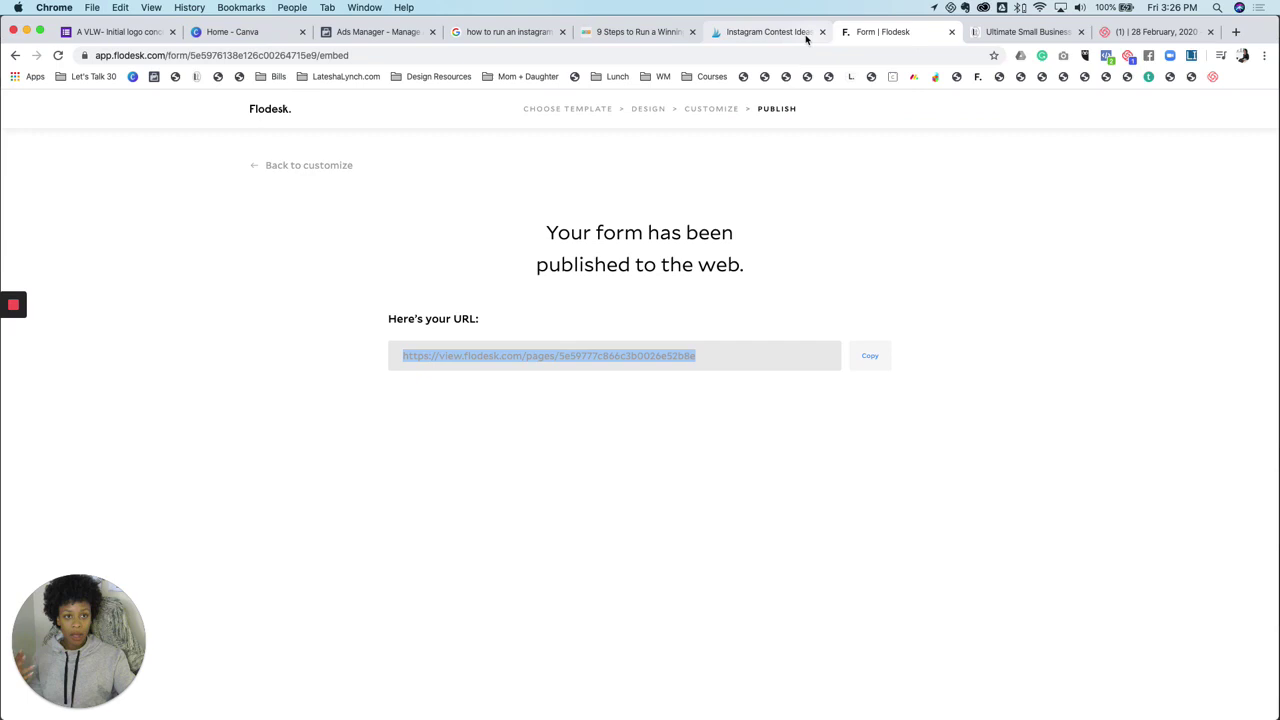
{"action": "left_click", "coordinate": [263, 110]}
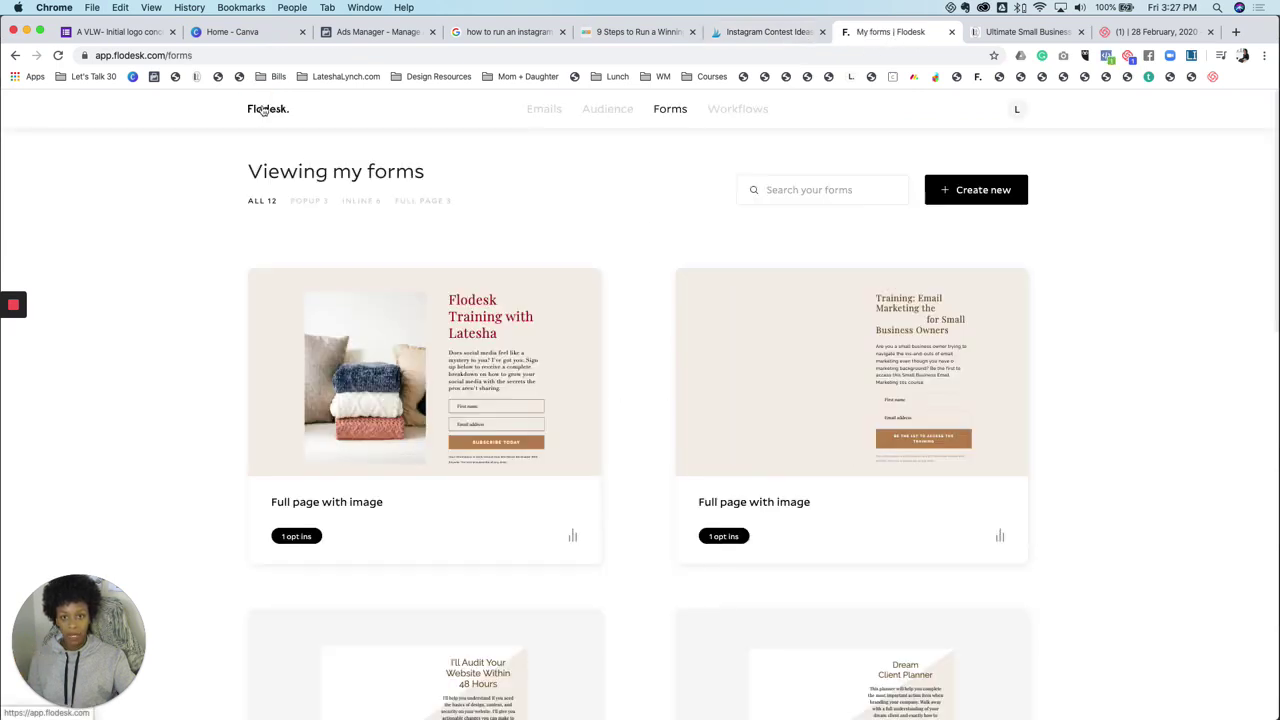